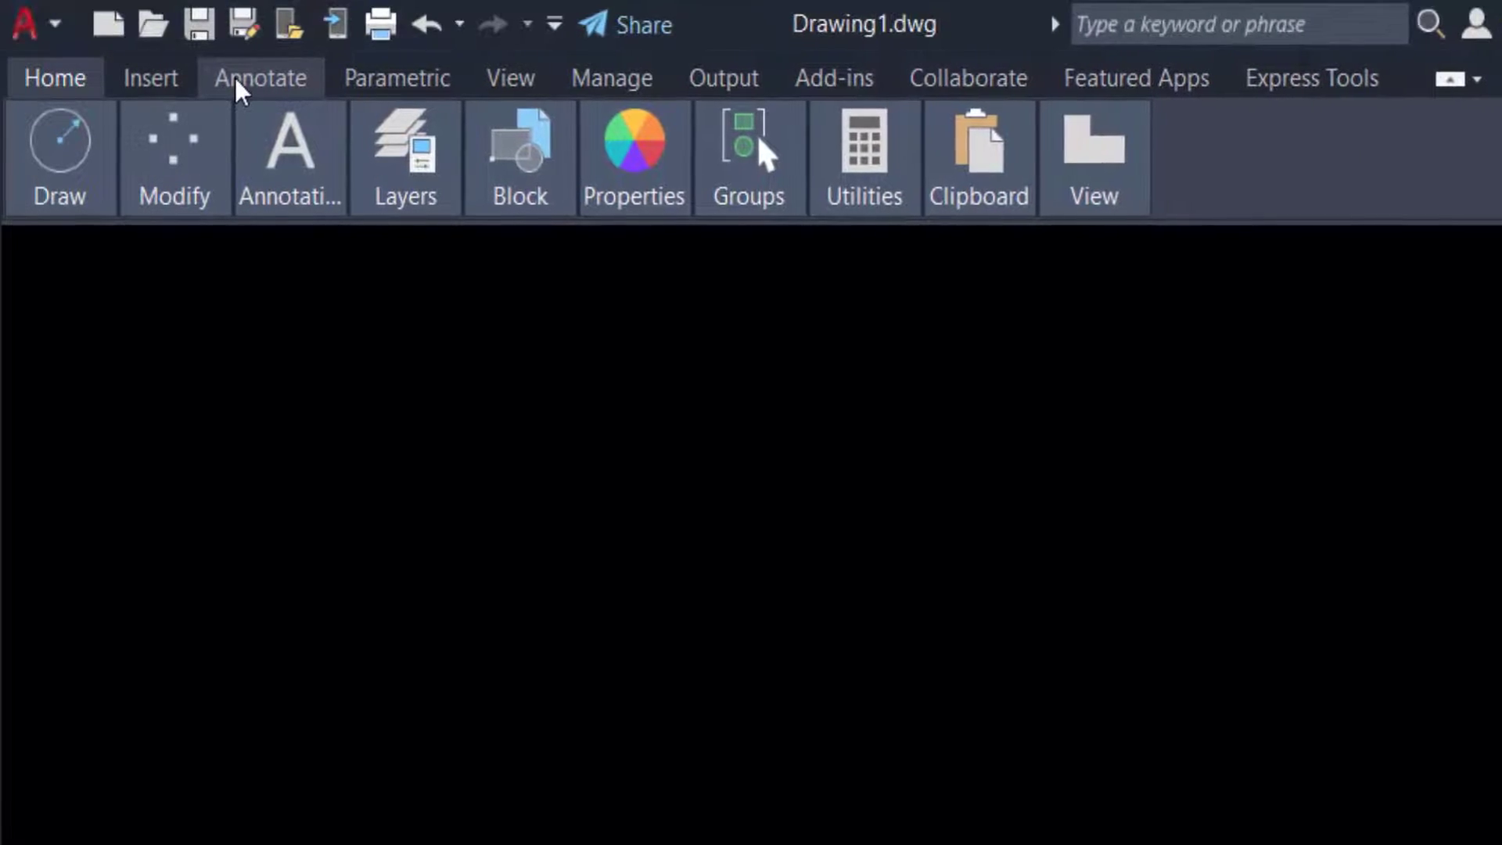
Draw a magenta multileader from an upper-left arrowhead to a landing point, leaving it without text
left_click(260, 75)
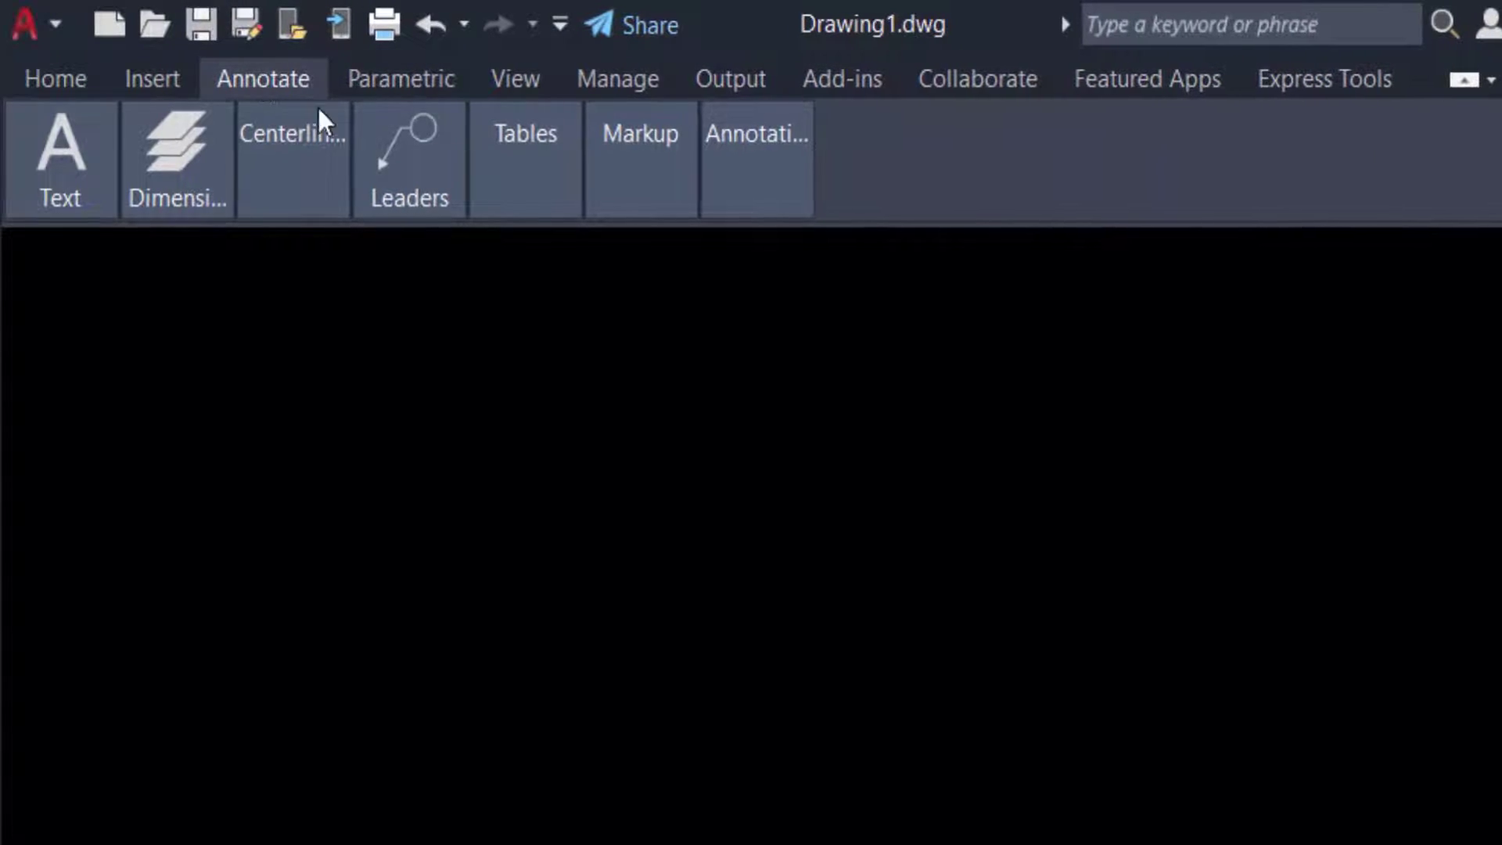
left_click(444, 185)
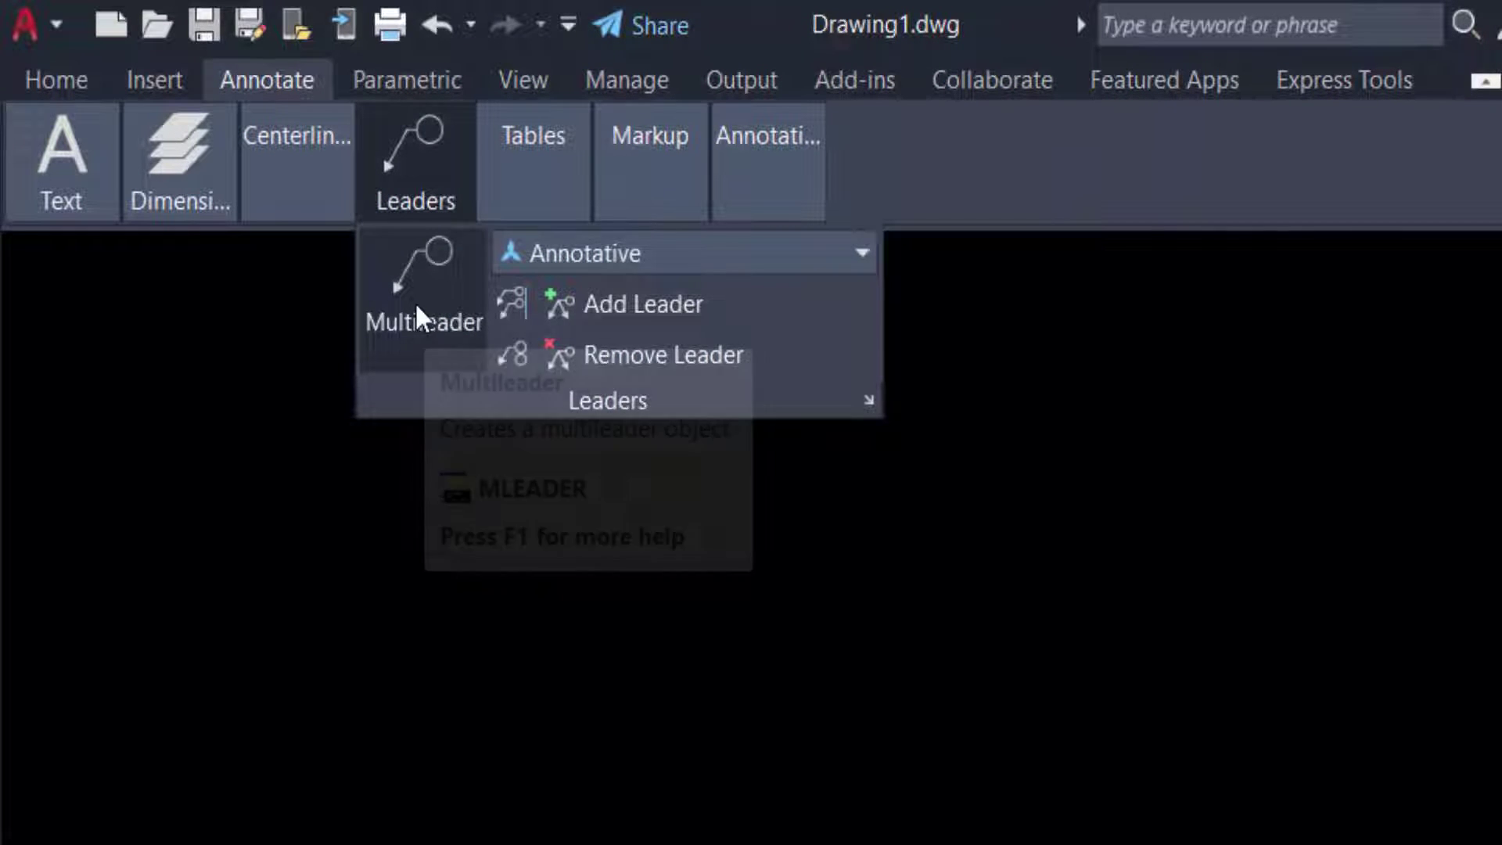
left_click(405, 351)
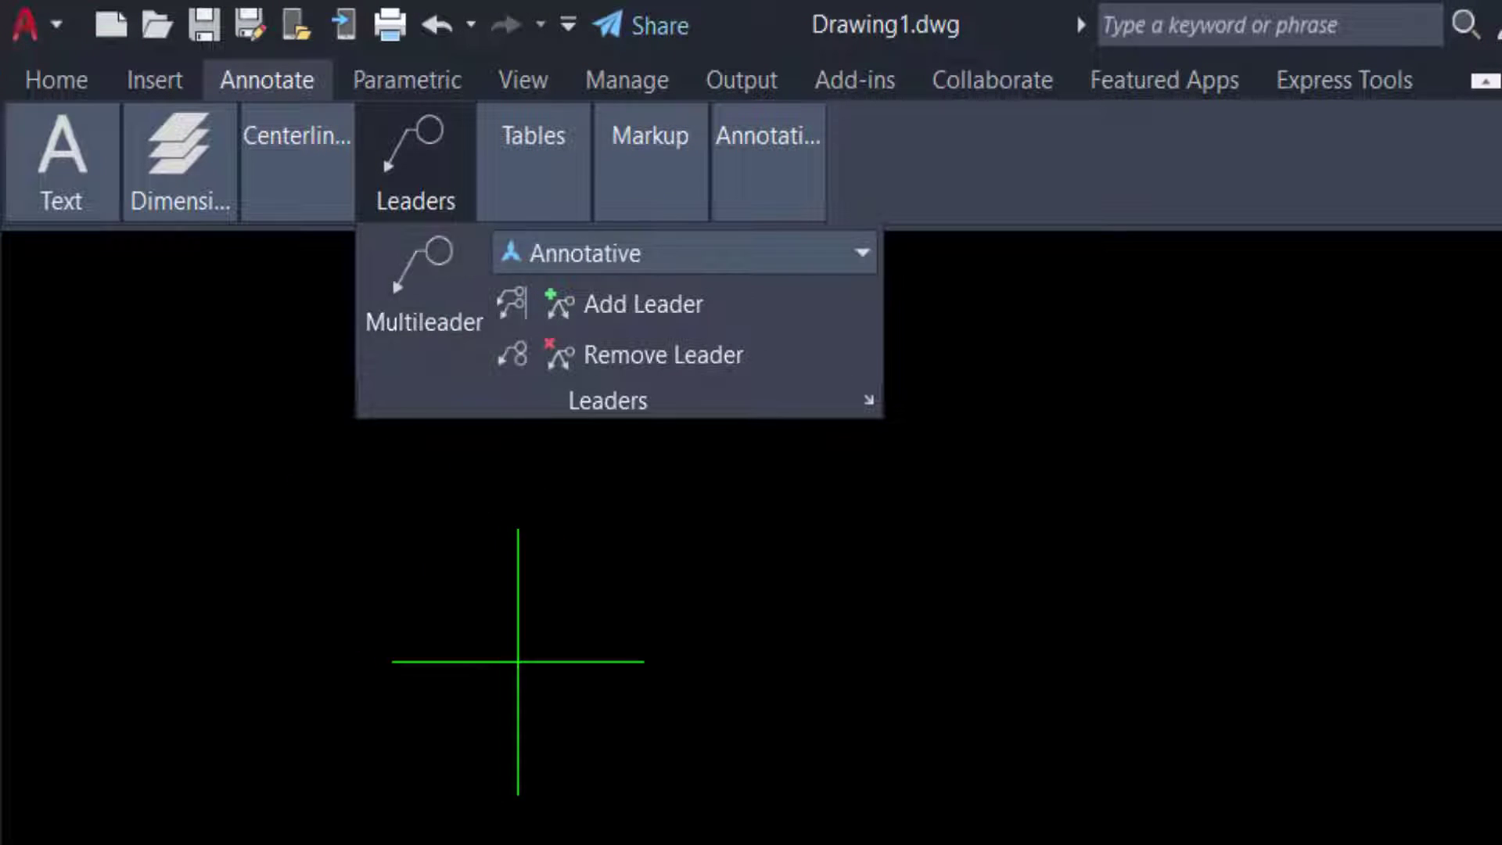
left_click(553, 544)
left_click(1021, 630)
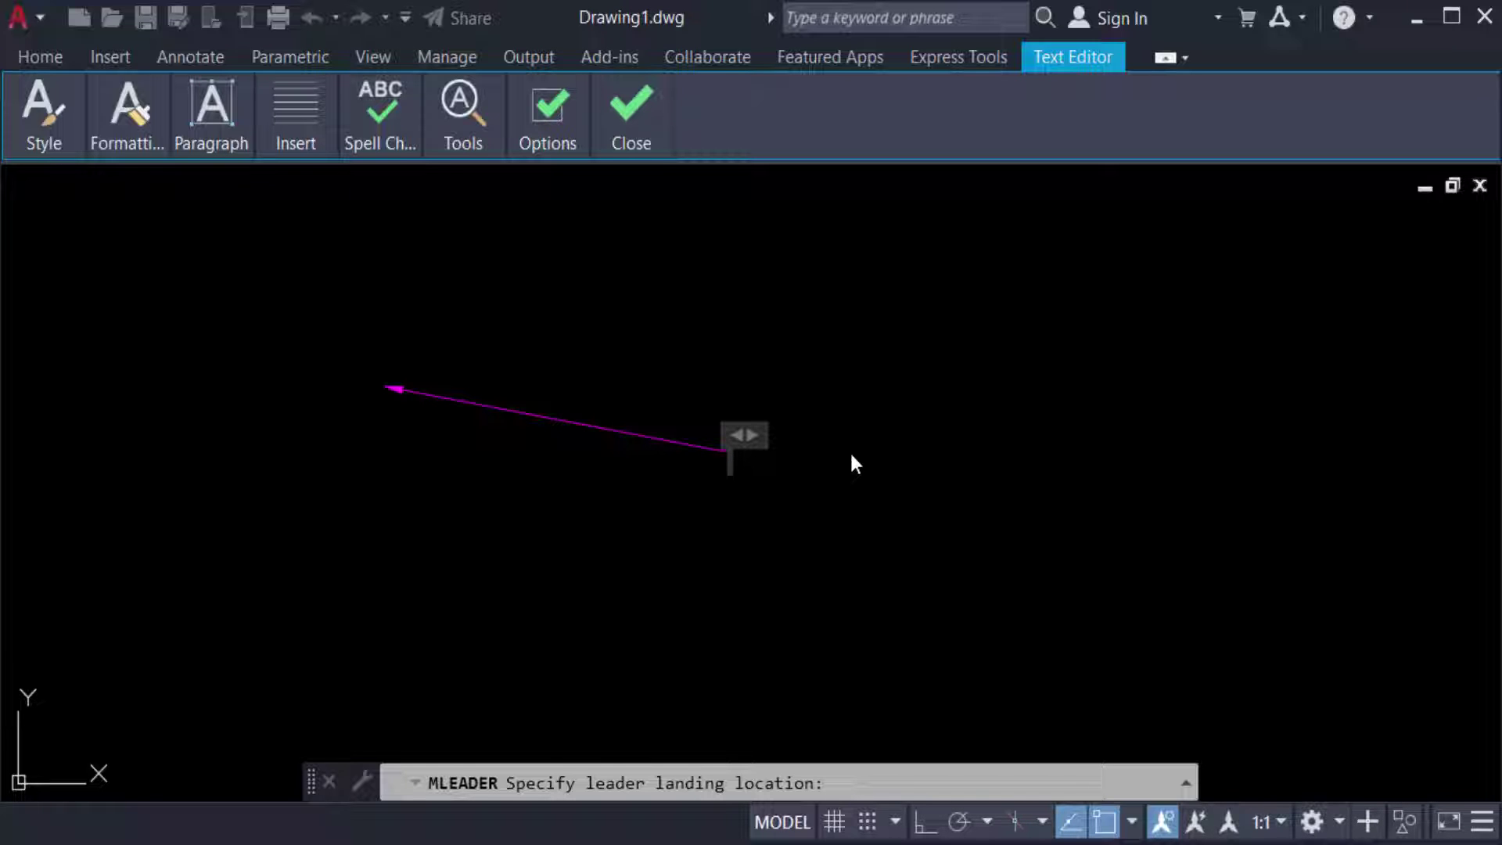
left_click(912, 424)
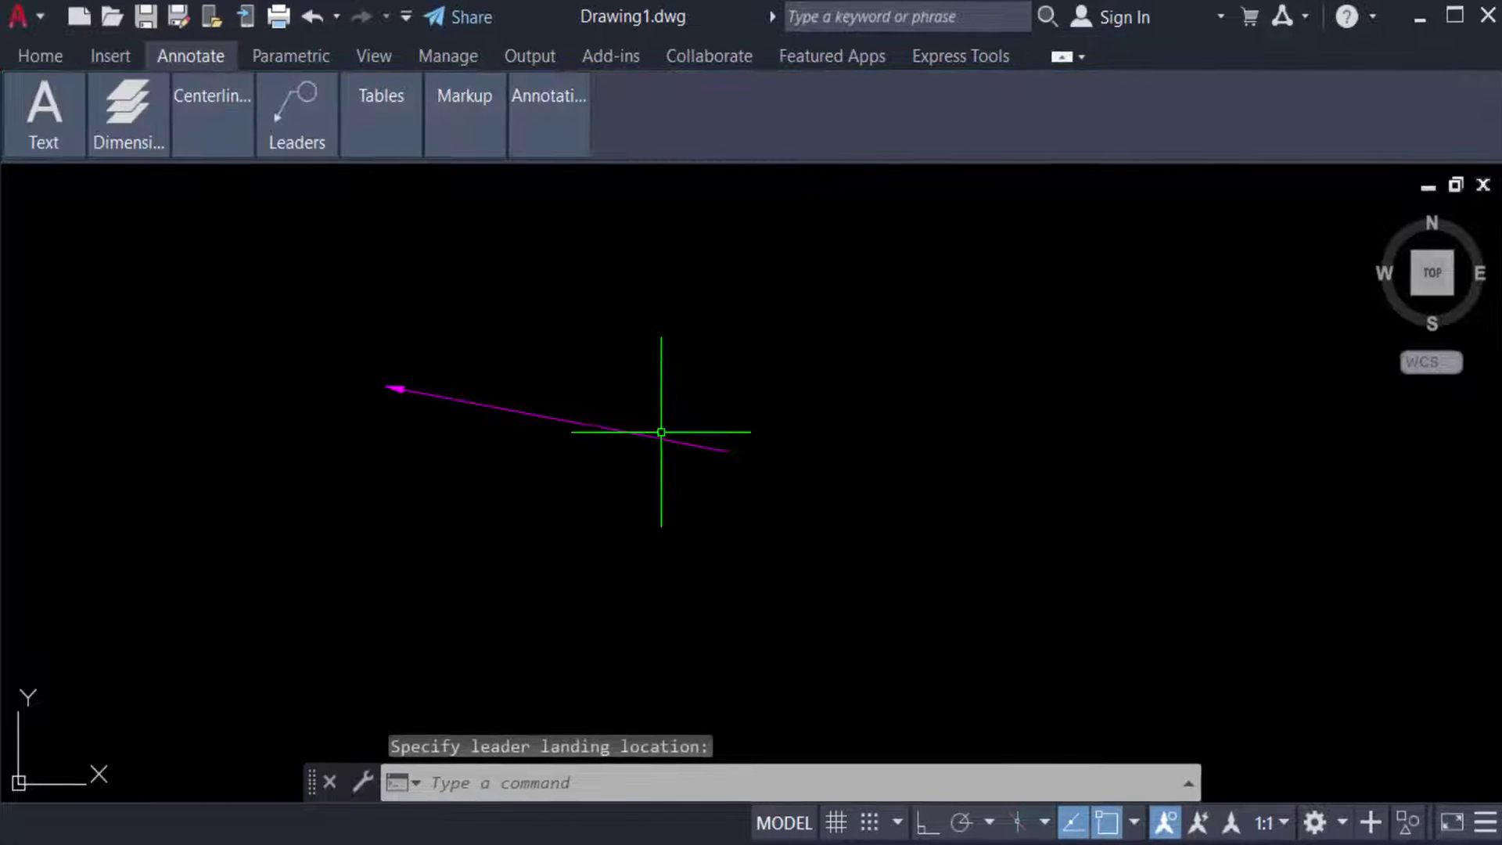
scroll(611, 430, "up", 3)
scroll(1056, 587, "down", 2)
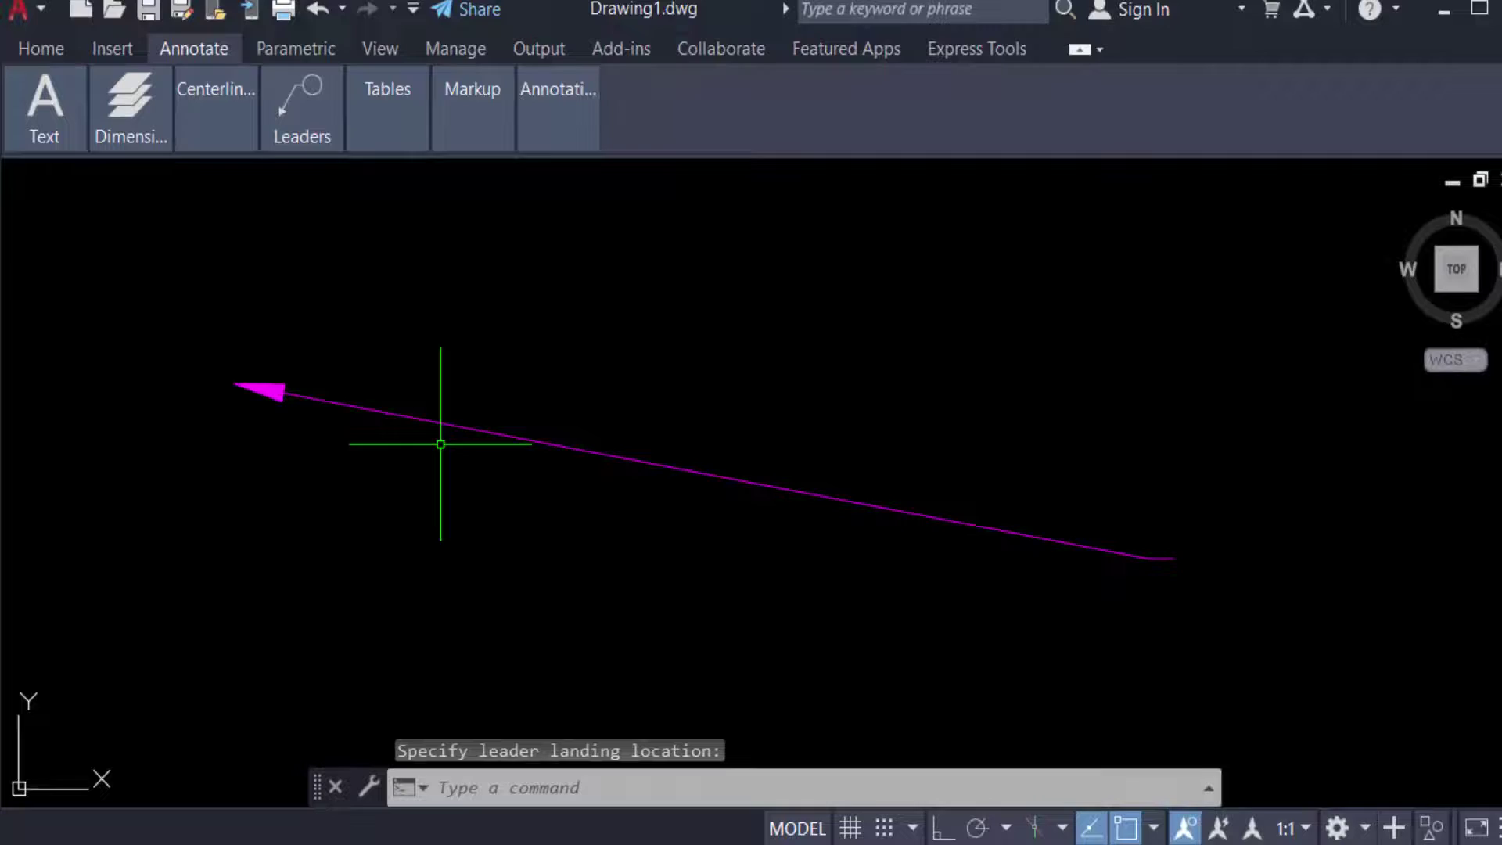
scroll(268, 397, "up", 3)
scroll(411, 387, "down", 2)
scroll(387, 411, "down", 2)
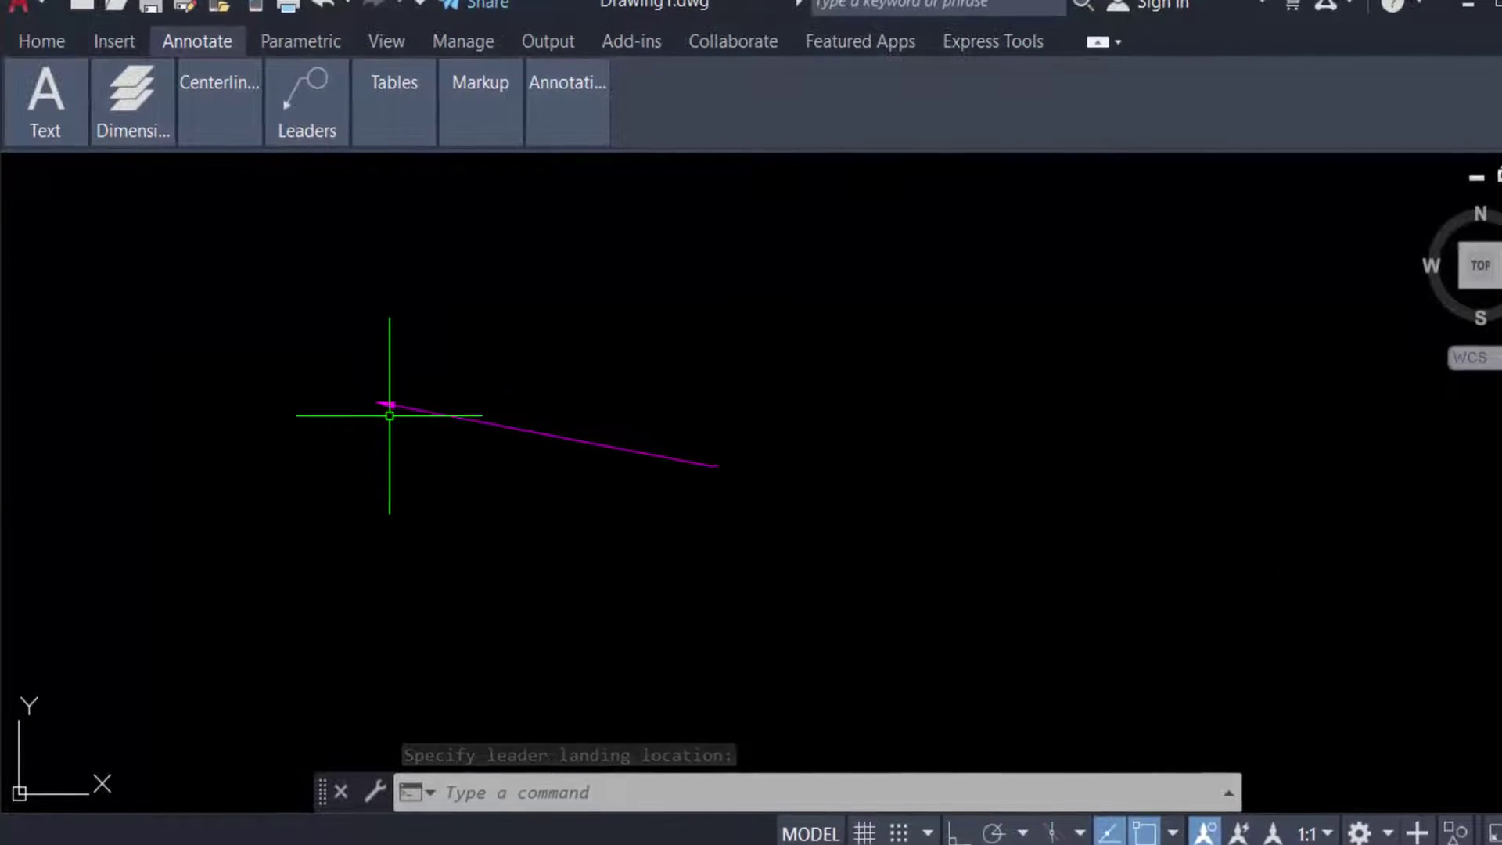
Draw a second magenta multileader below the first with MLD, leaving it without text
left_click(483, 795)
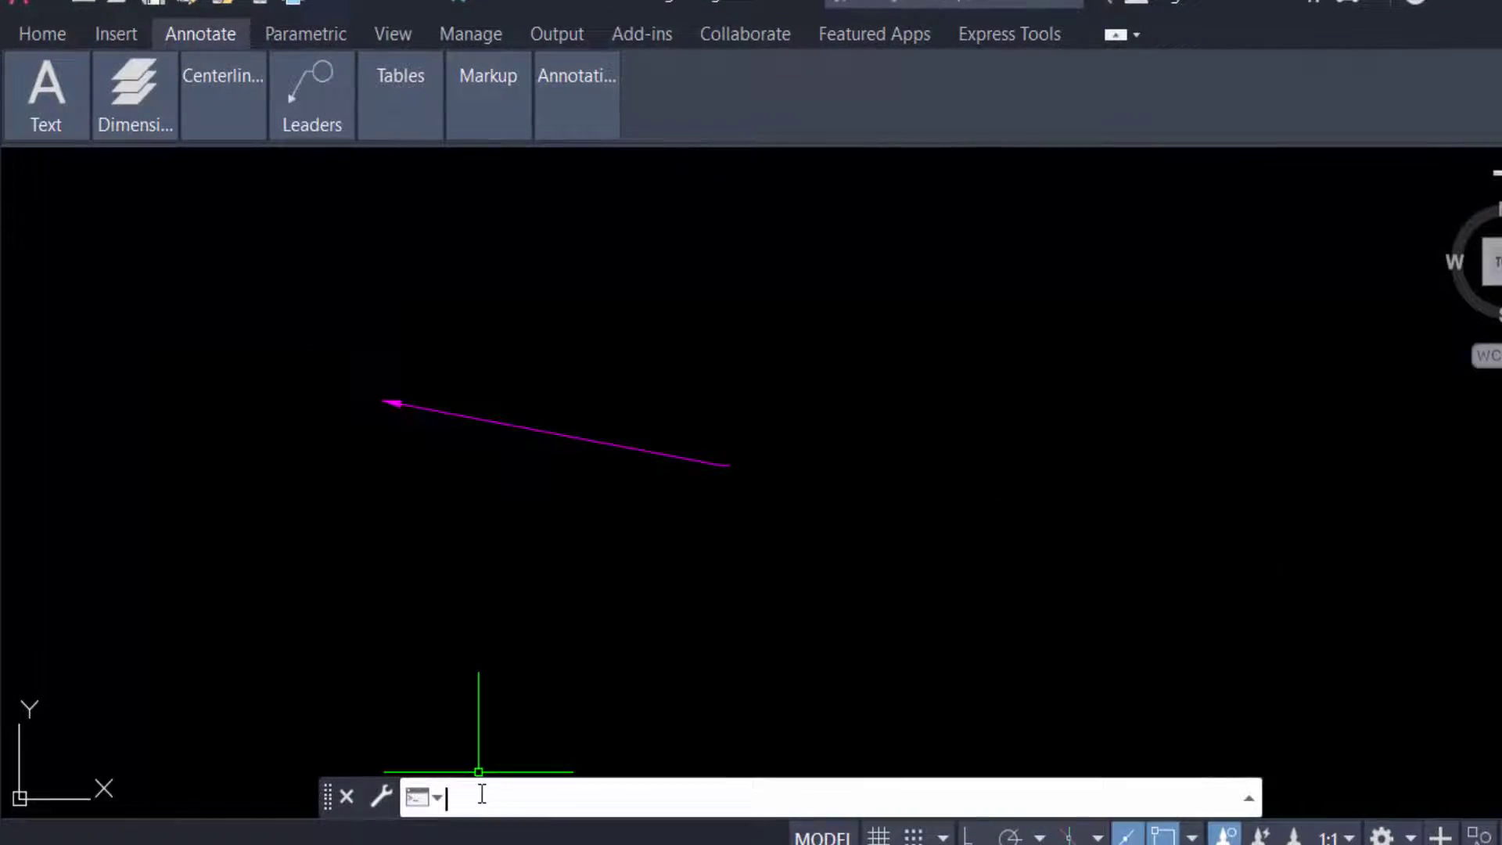
type("mML")
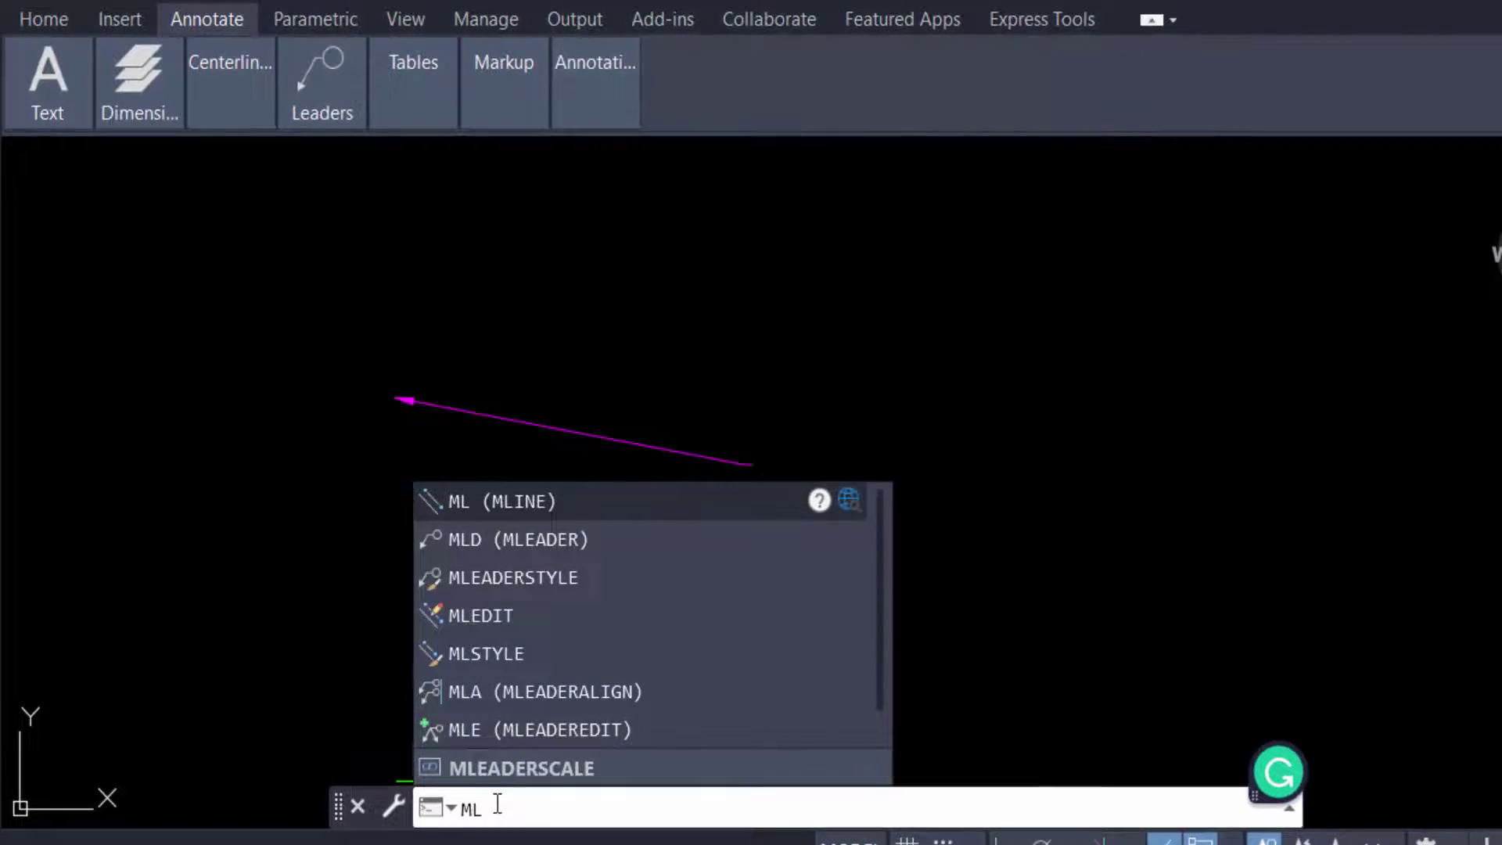
type("D")
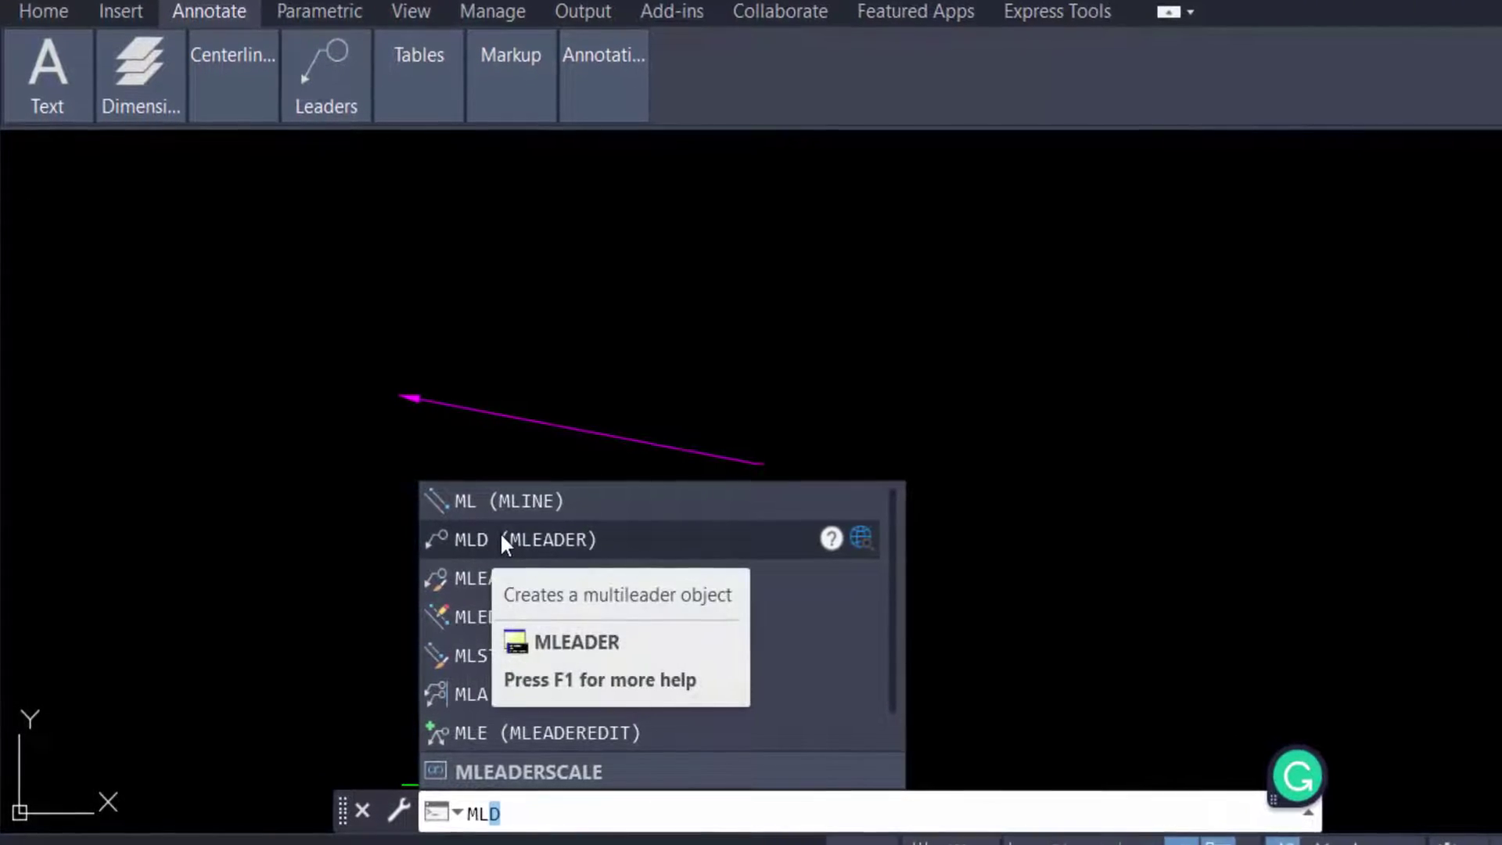
left_click(501, 539)
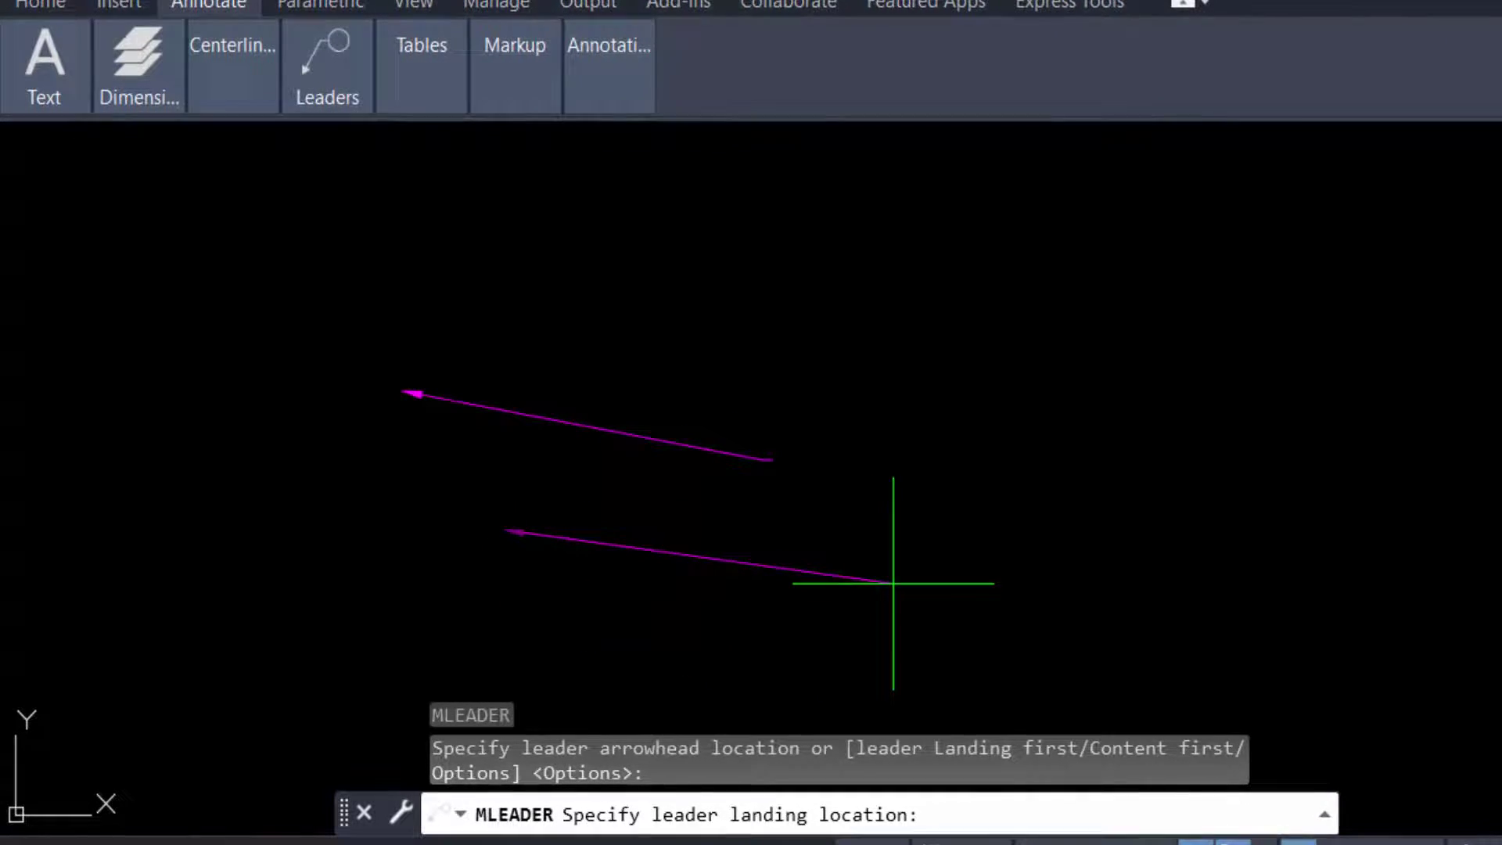
left_click(896, 582)
key("Escape")
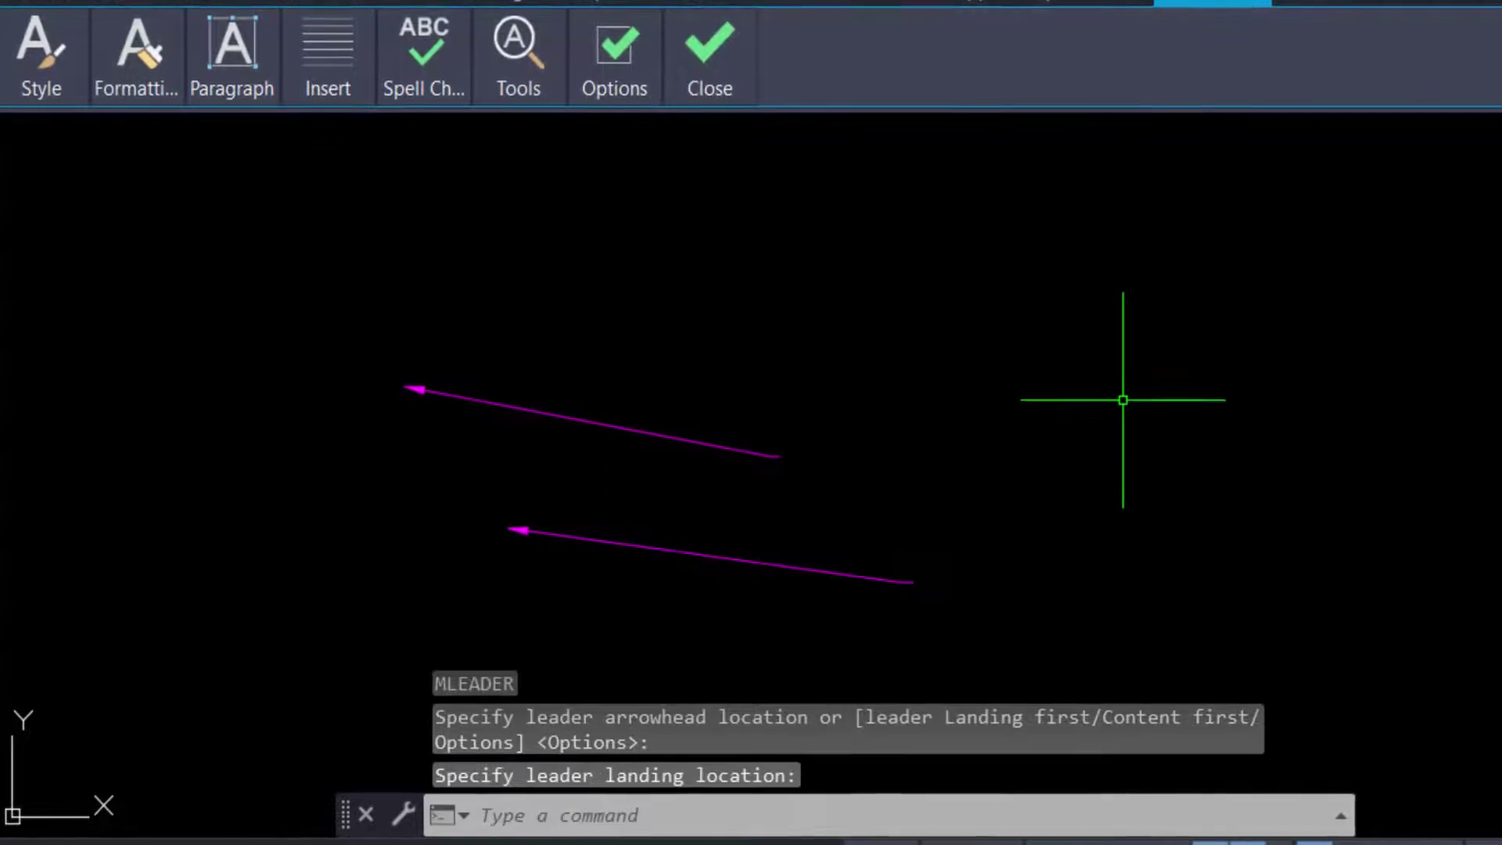
scroll(549, 557, "up", 2)
scroll(549, 557, "up", 2)
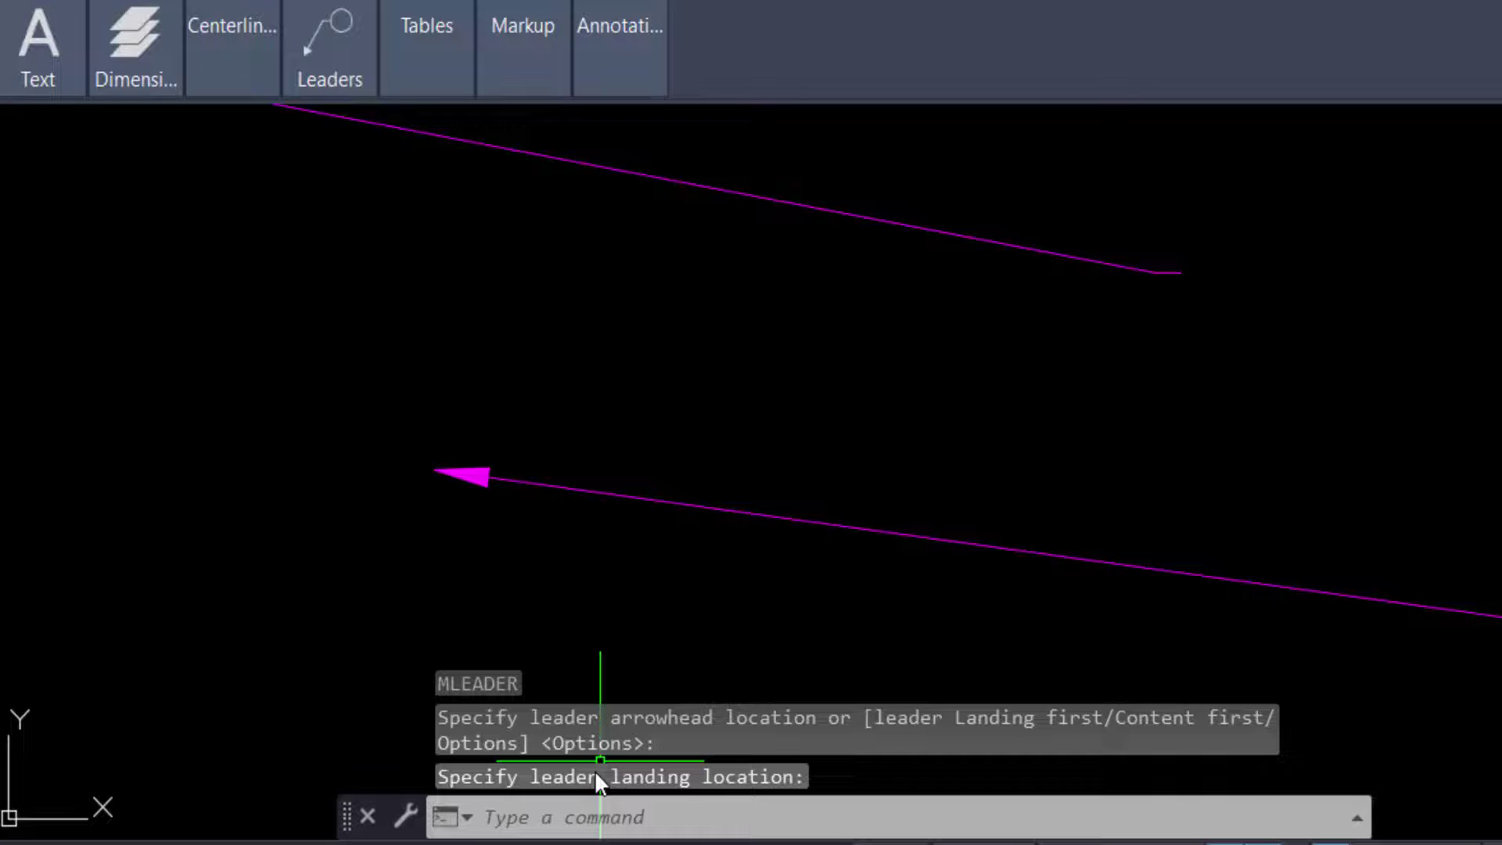
Draw a two-point white quick leader between the magenta leaders with QLEADER
left_click(543, 818)
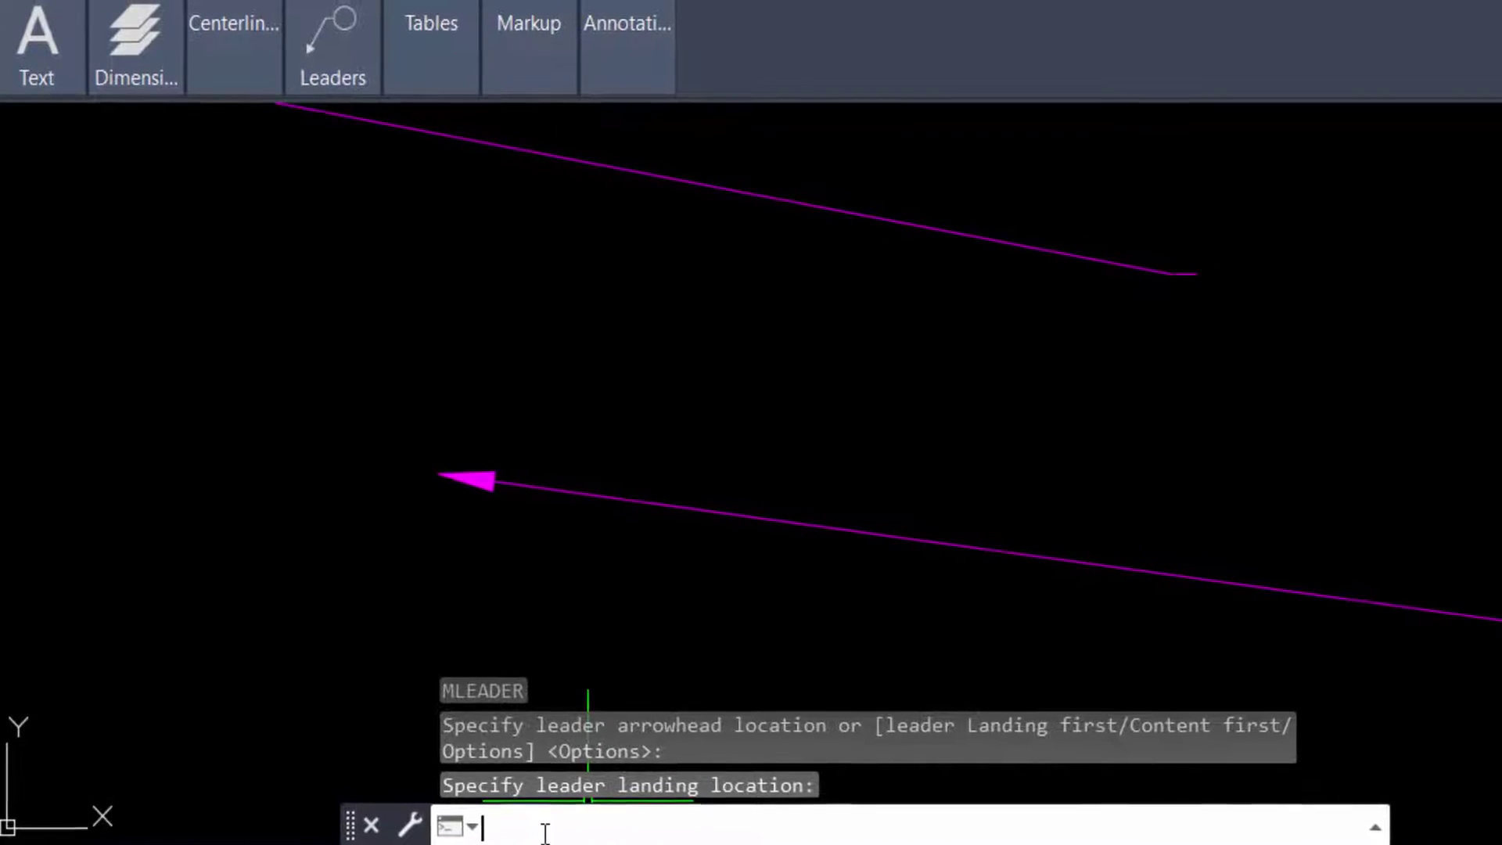
type("d")
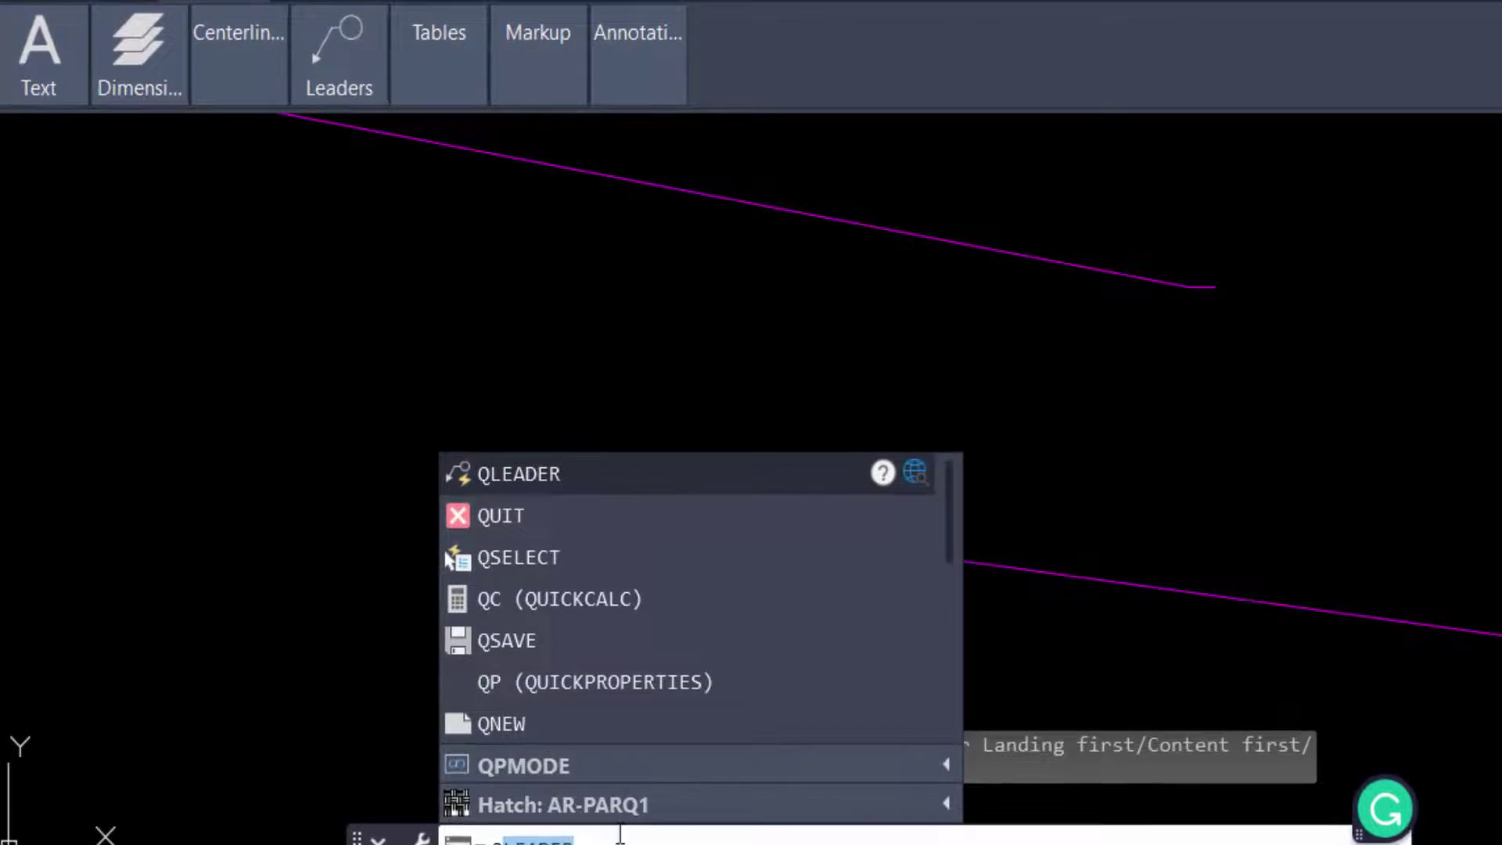
key("Return")
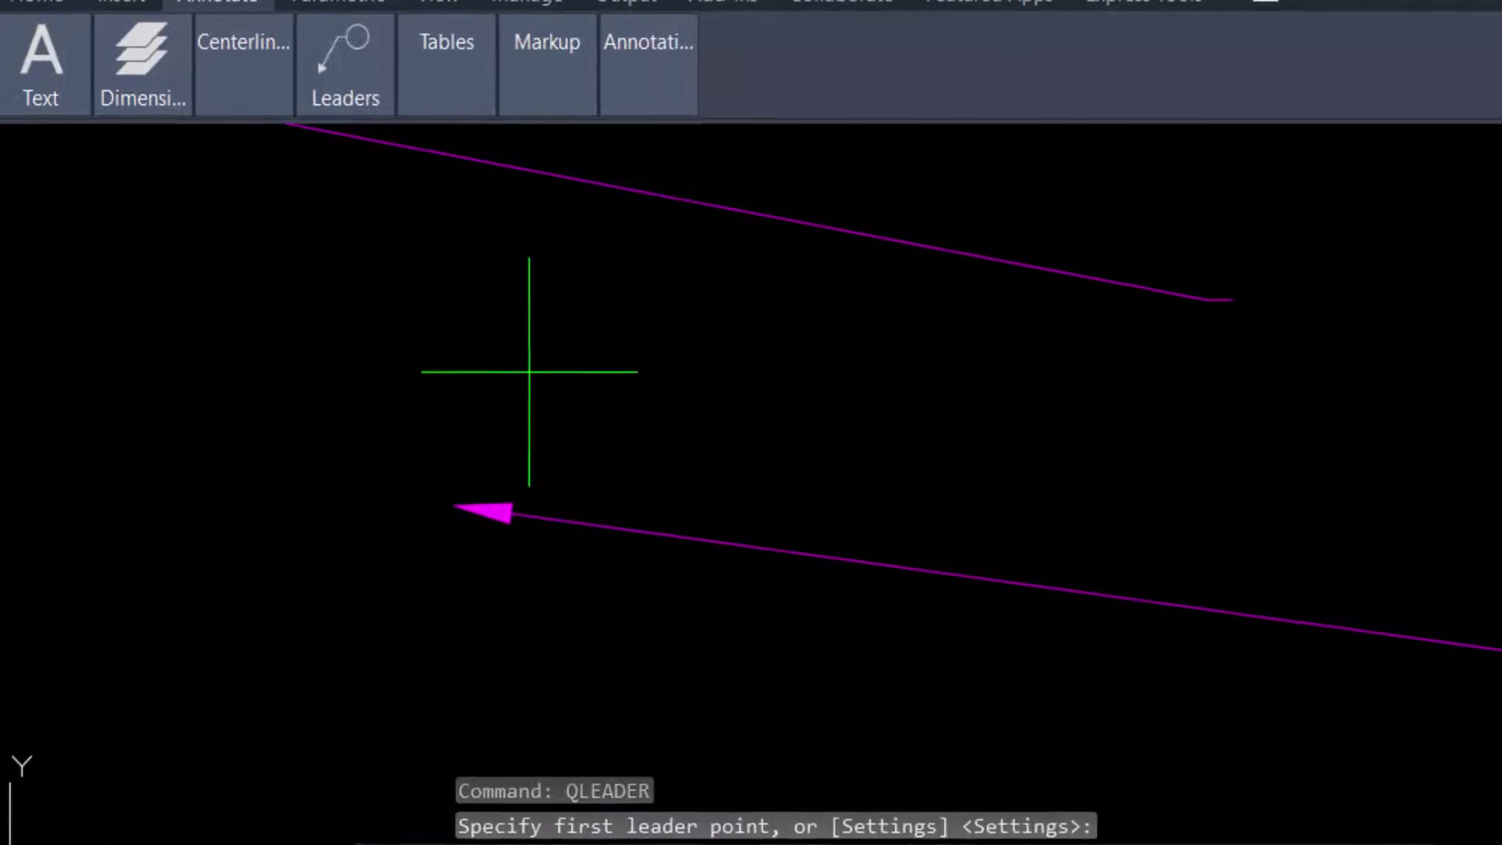
left_click(536, 381)
left_click(1274, 439)
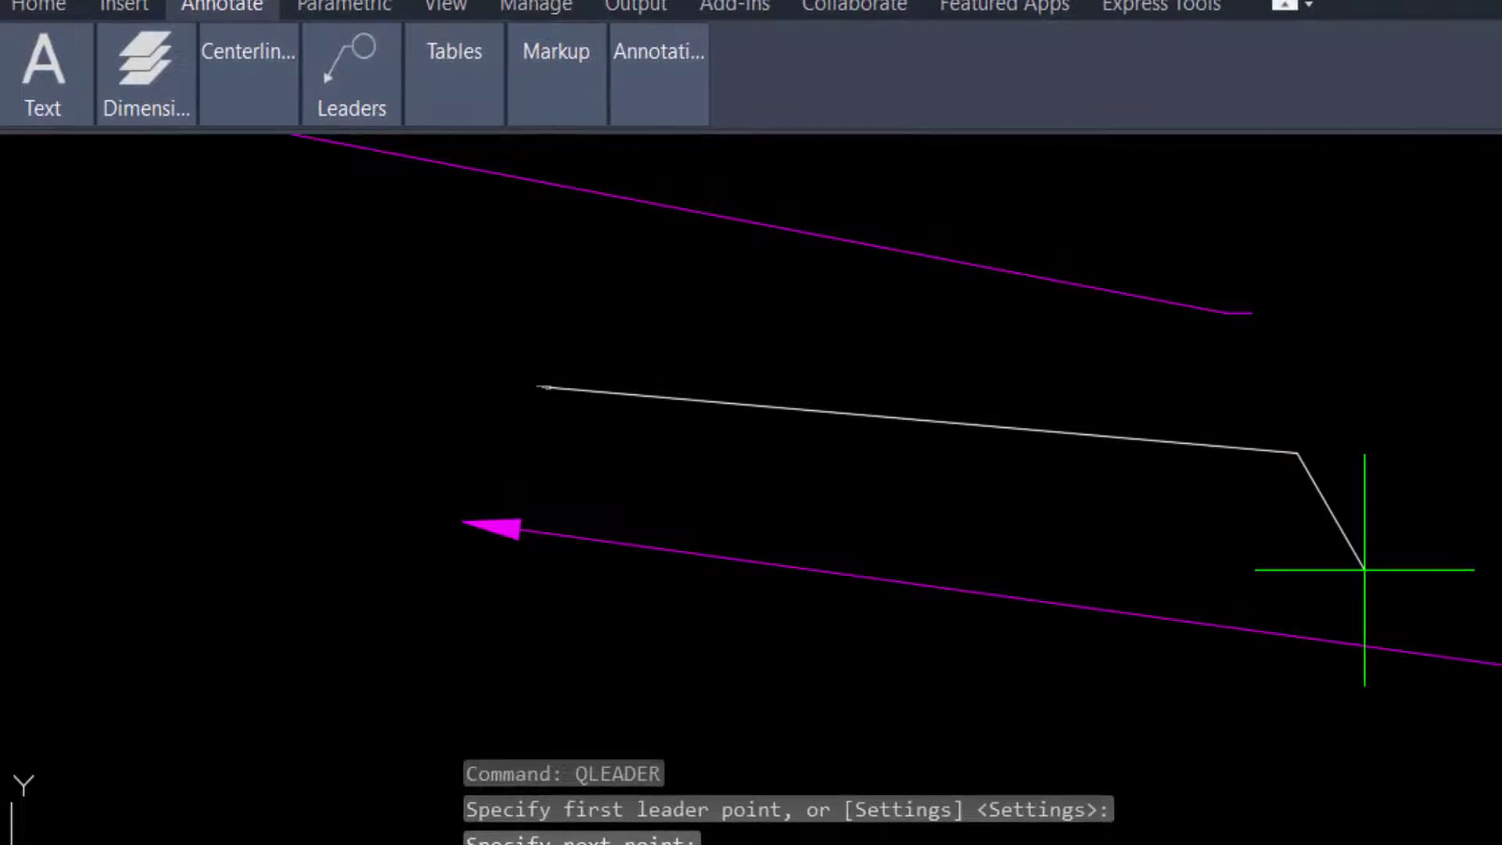
key("Return")
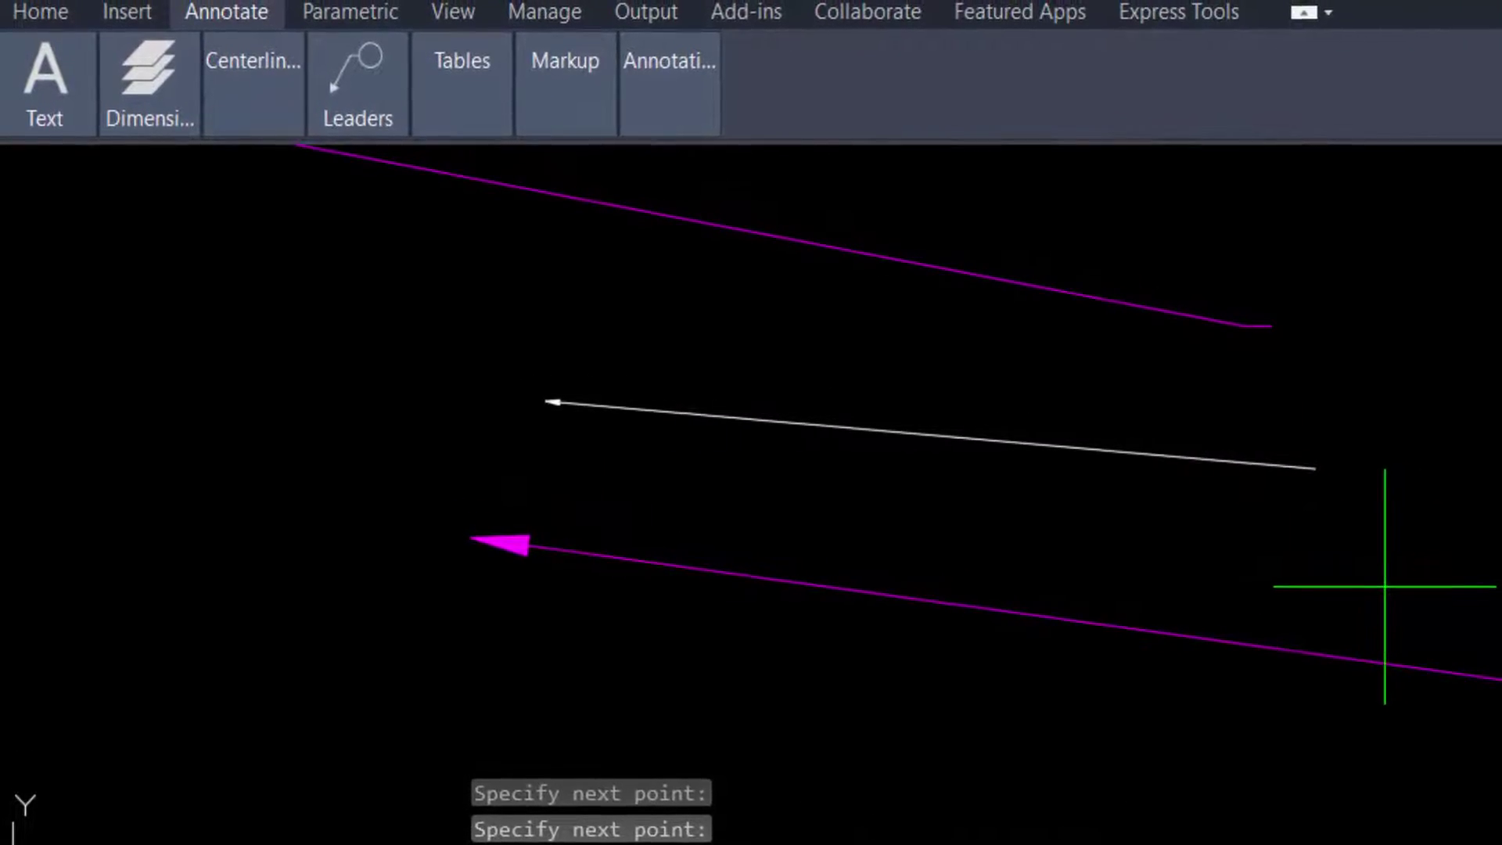
scroll(355, 377, "up", 3)
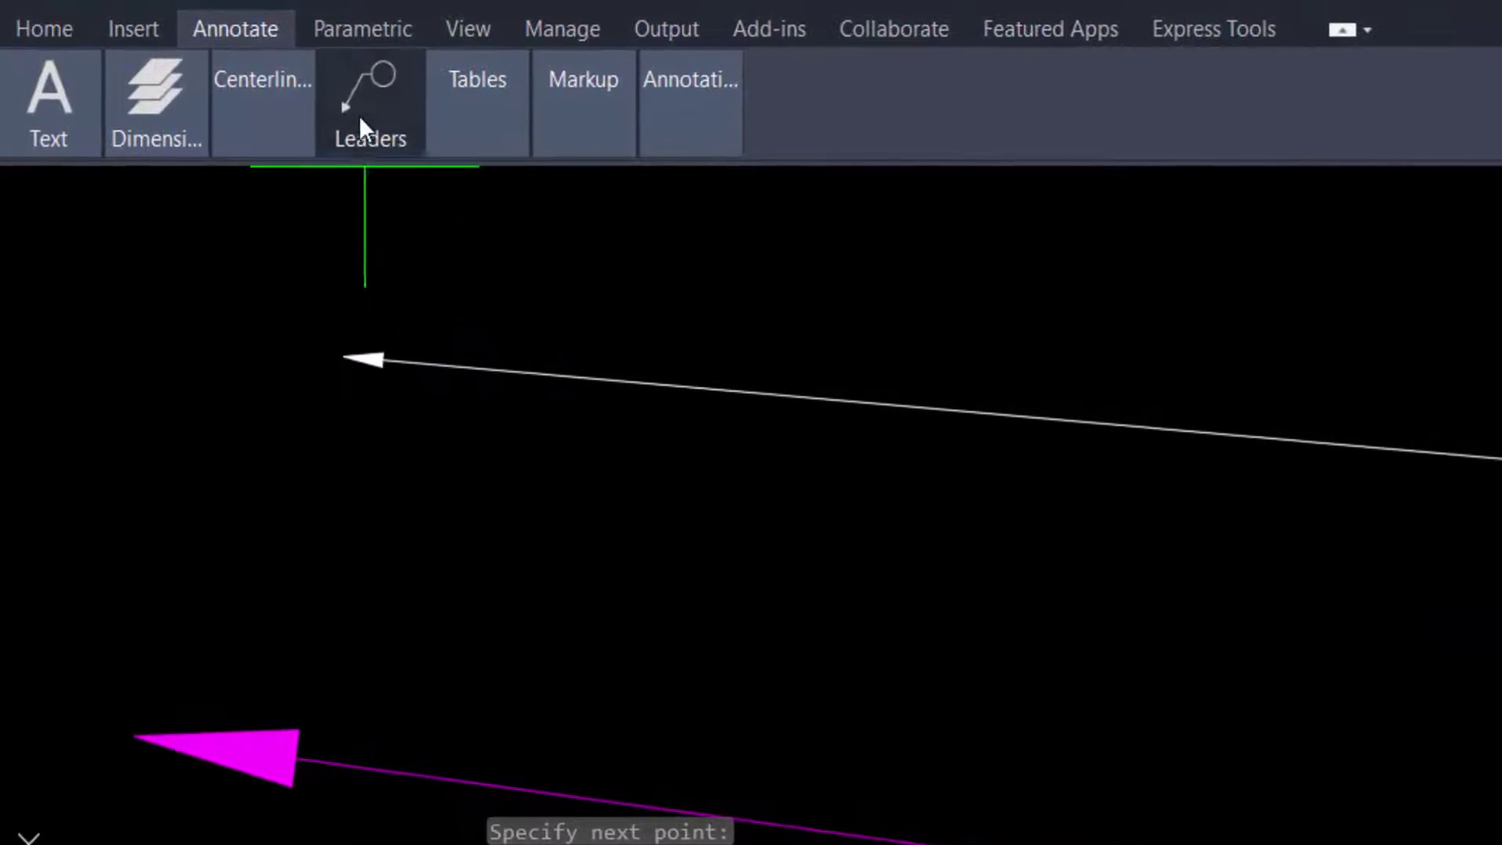
Open Manage Multileader Styles from the Leaders panel style list
left_click(361, 115)
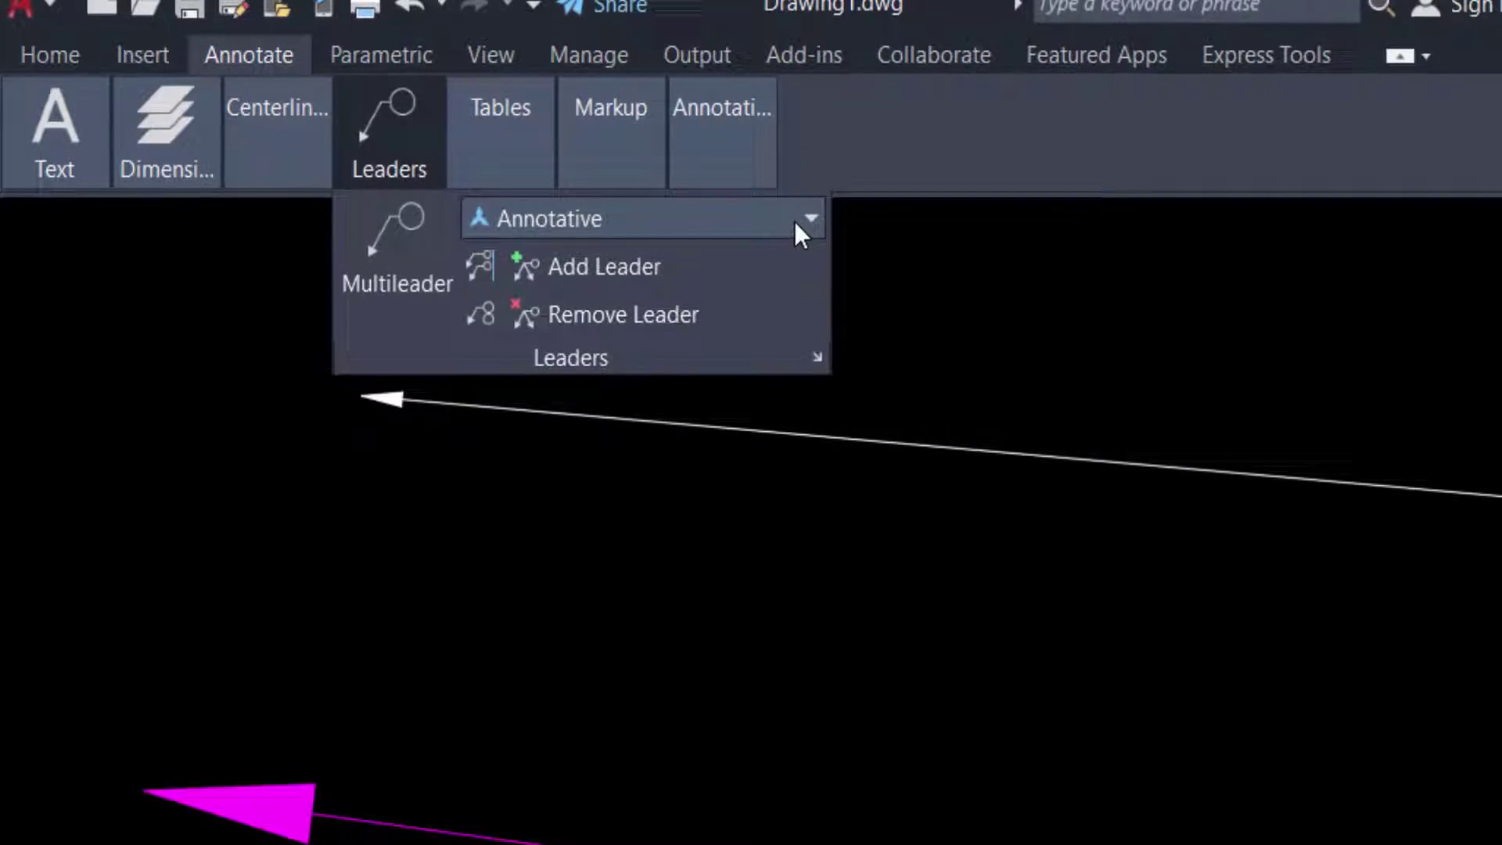
left_click(794, 221)
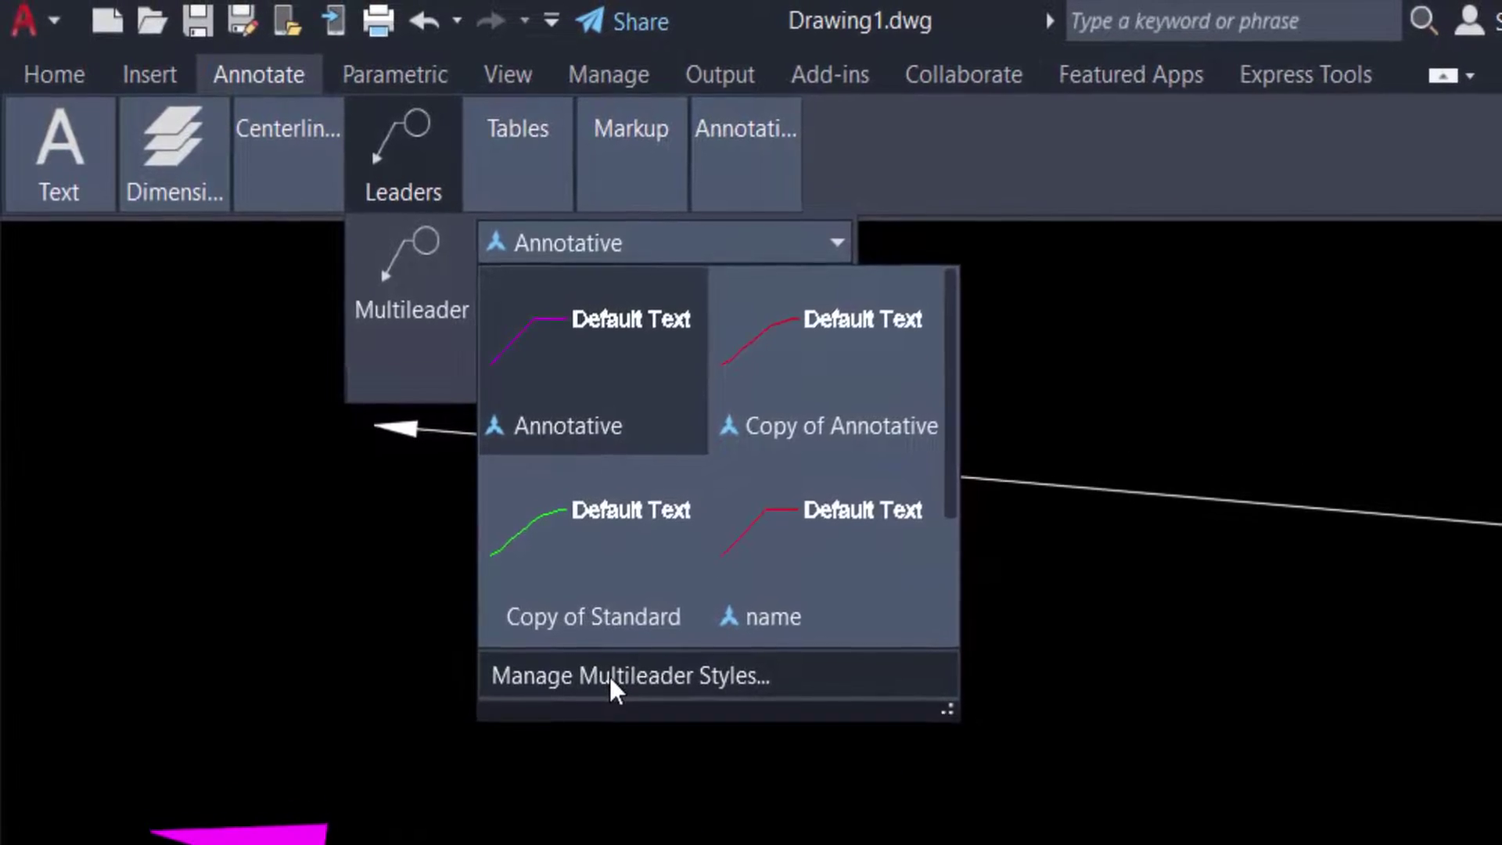
left_click(609, 677)
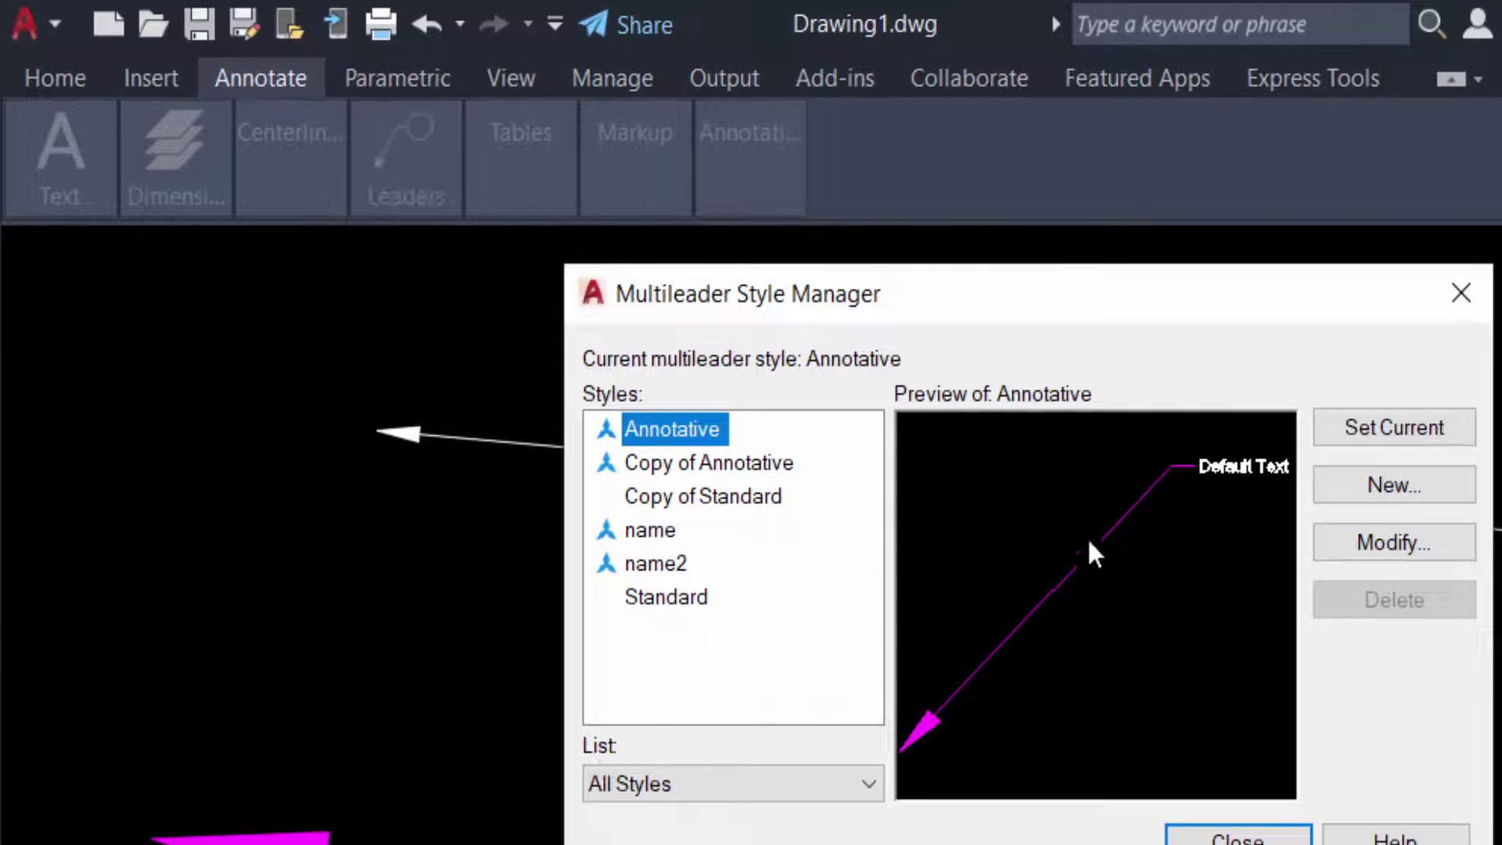
Edit the Annotative style with Straight leaders, Red colour and 0.30 mm lineweight
left_click(1394, 543)
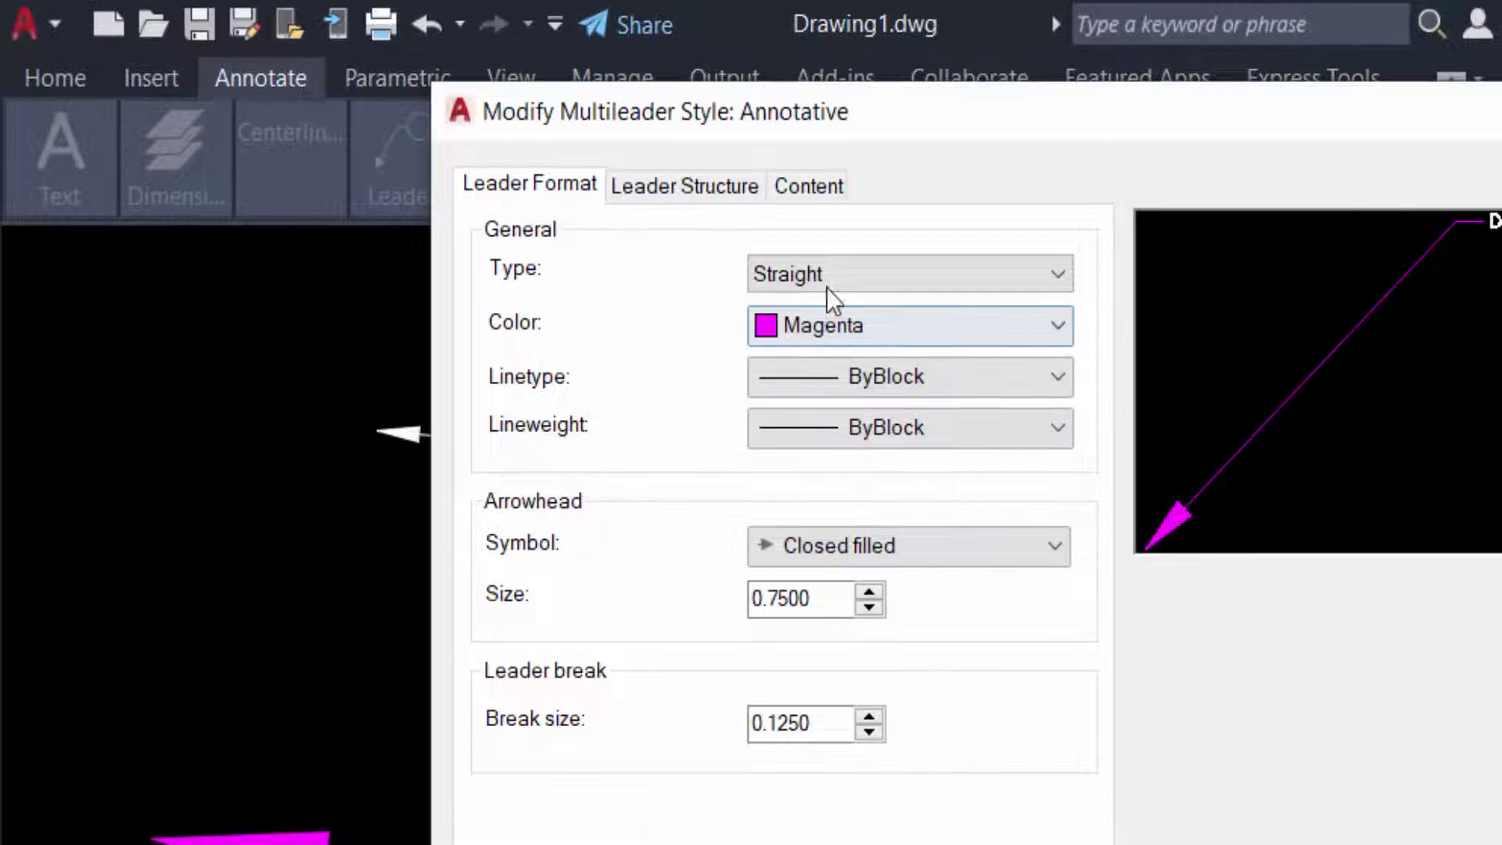
left_click(777, 265)
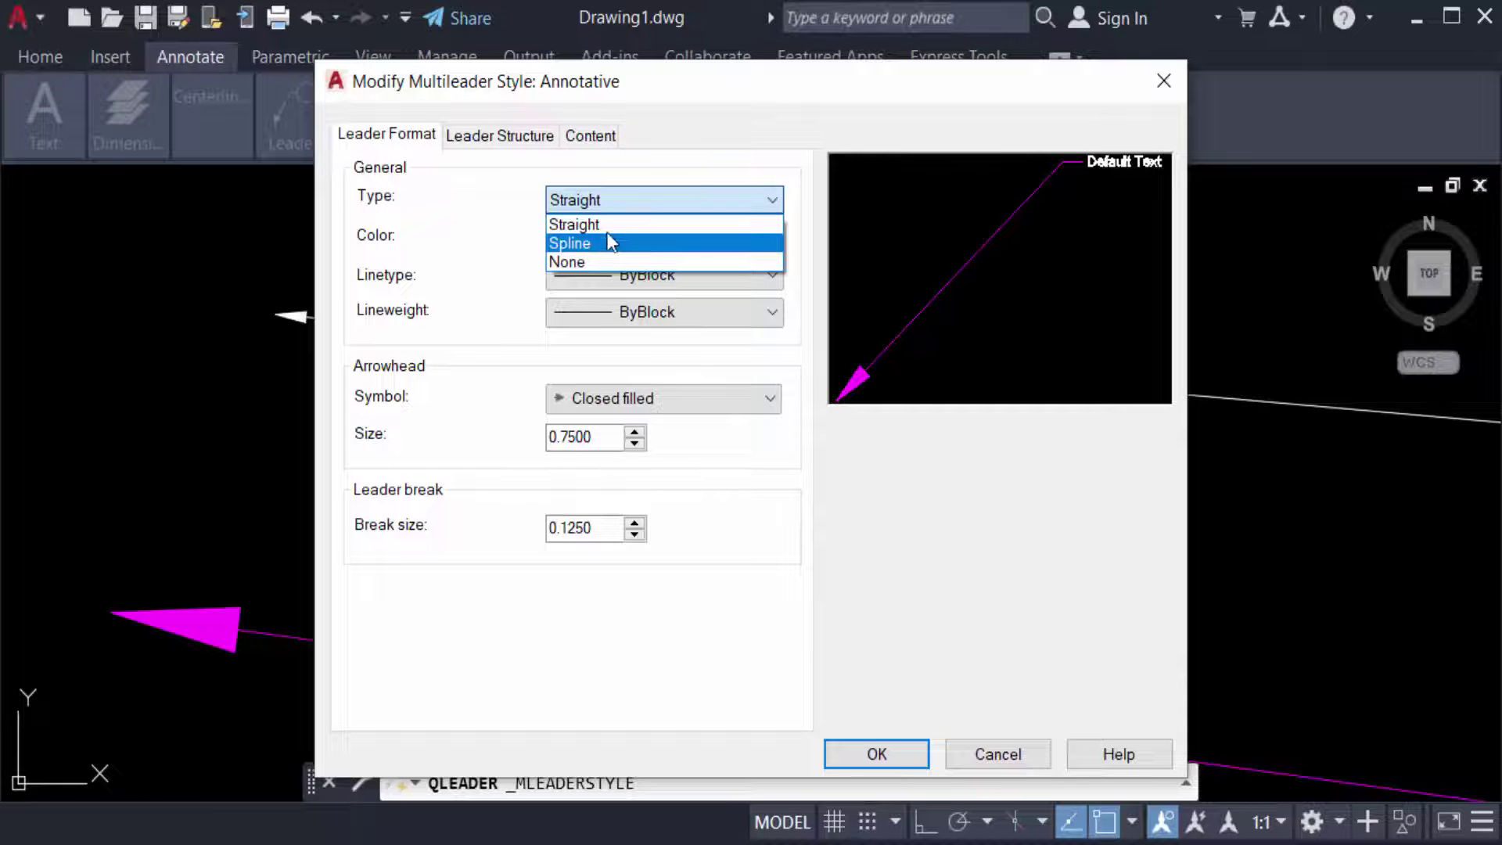
left_click(631, 223)
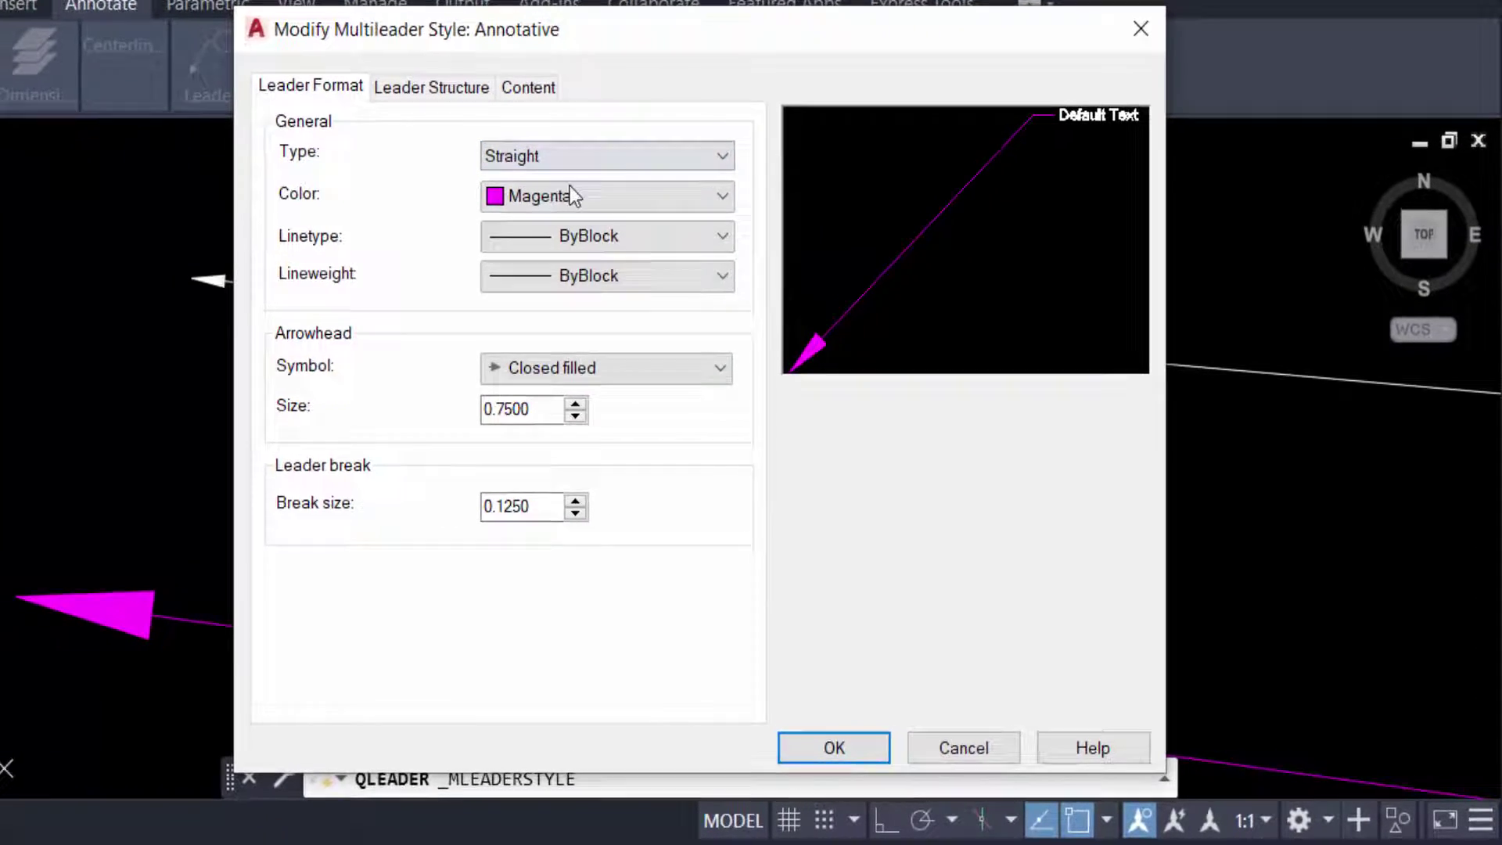
left_click(563, 195)
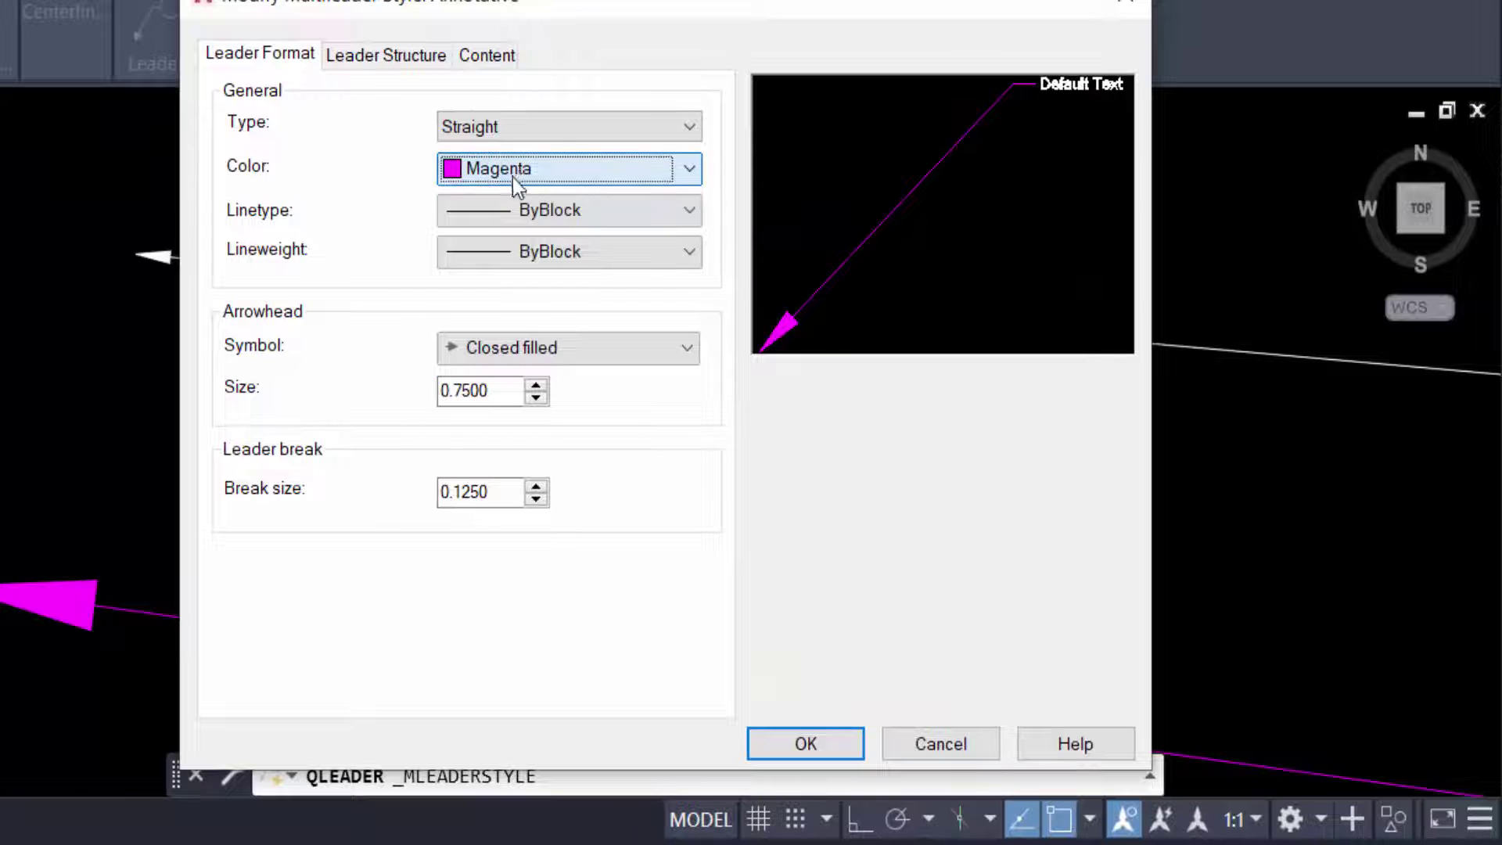
left_click(516, 171)
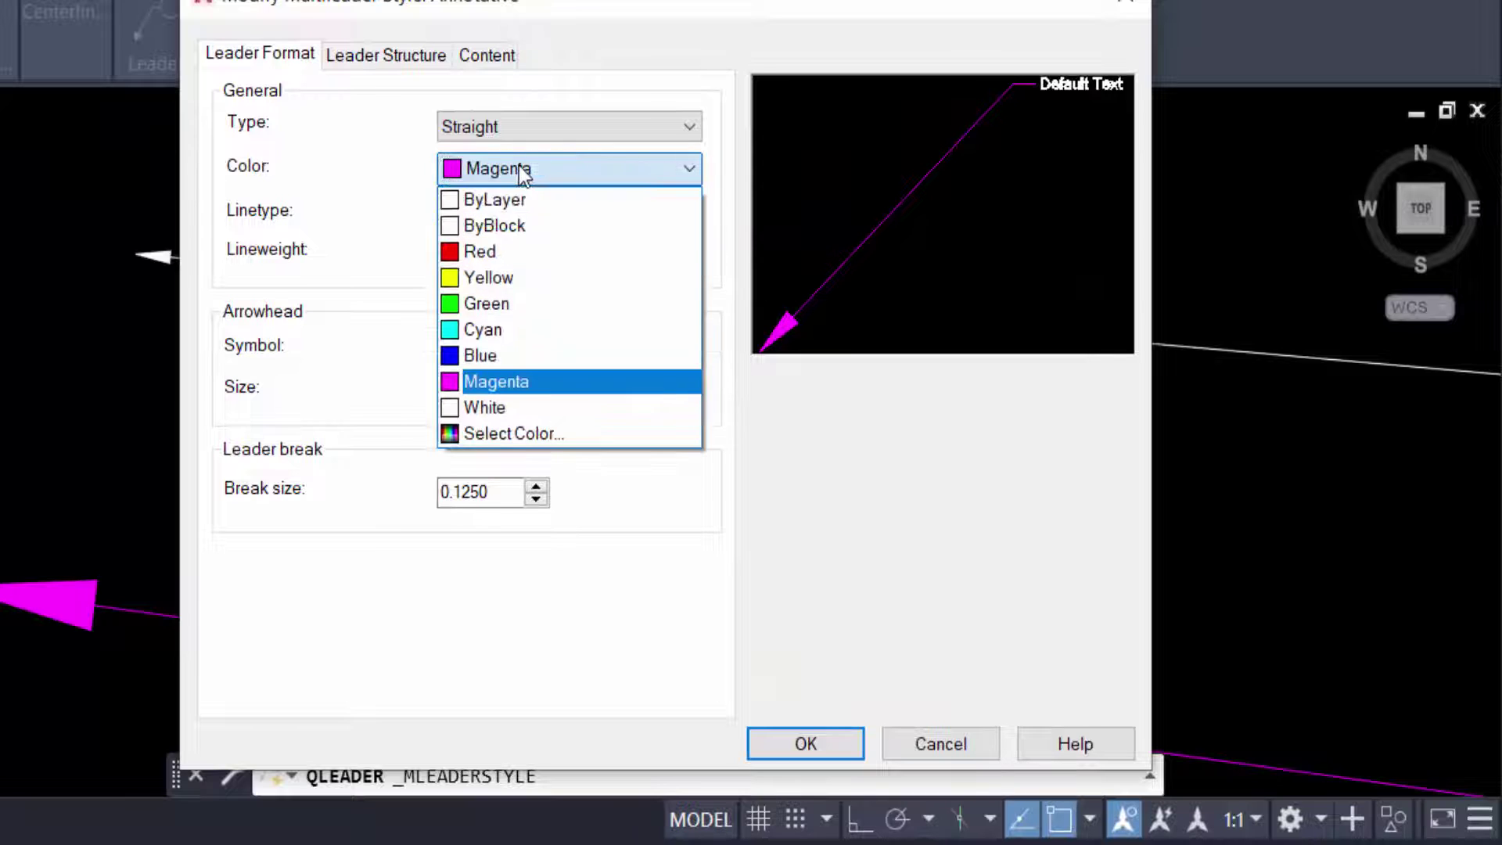
left_click(495, 249)
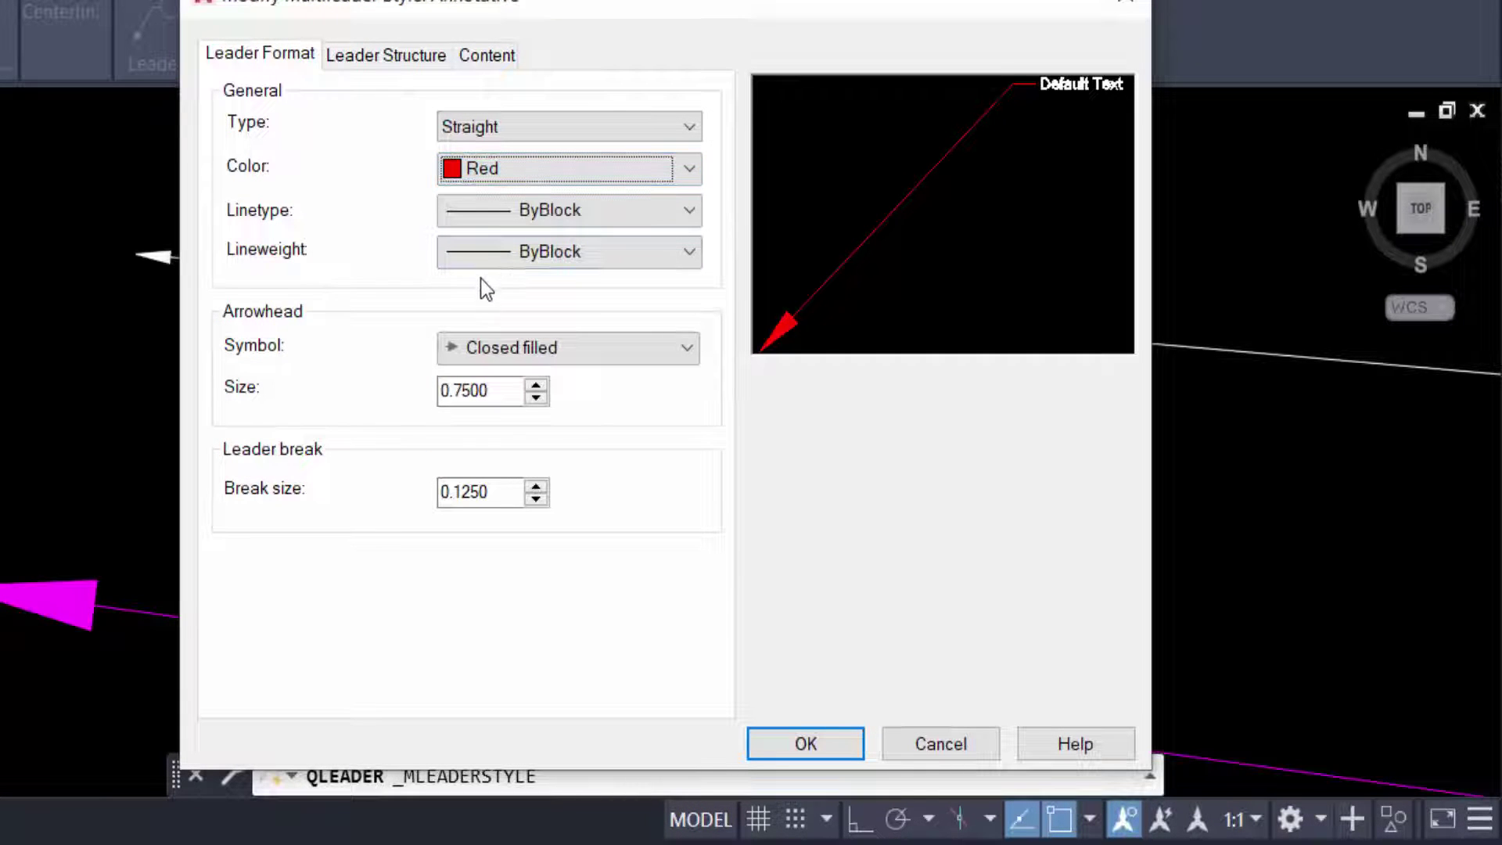
left_click(504, 205)
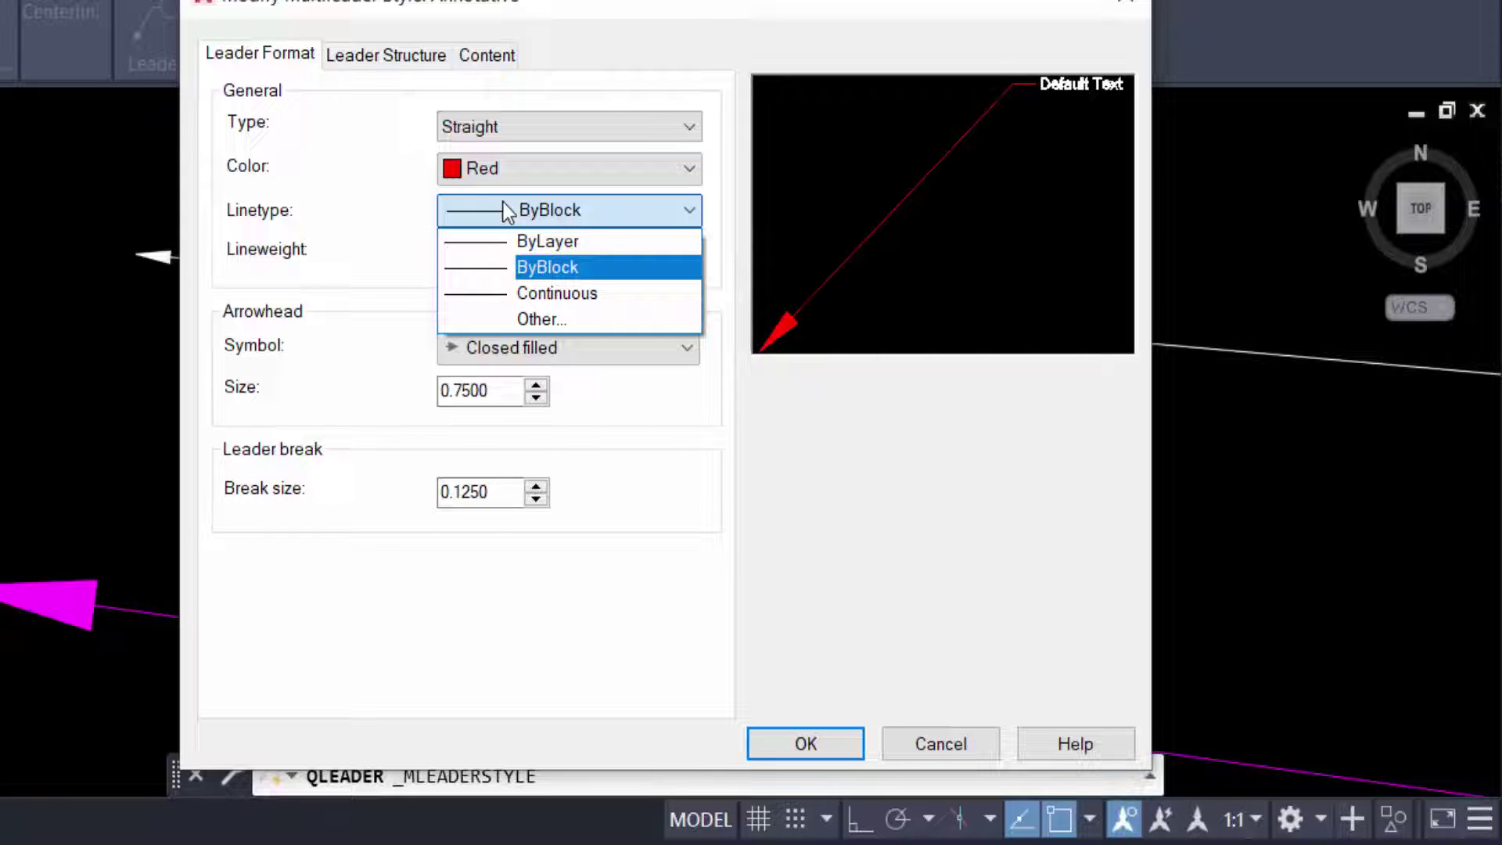
left_click(547, 267)
left_click(490, 249)
scroll(489, 262, "down", 2)
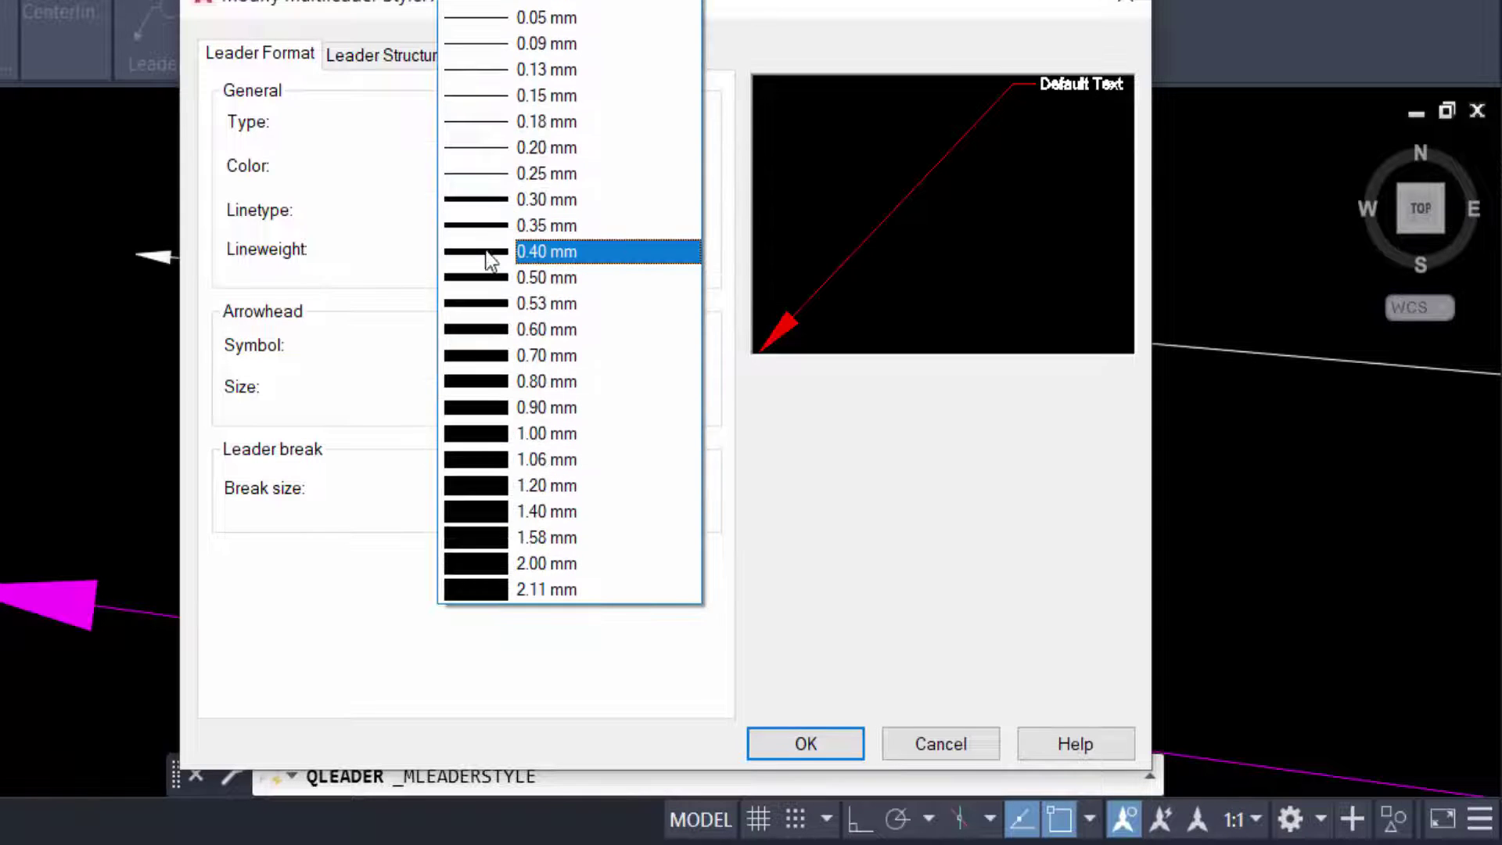
left_click(477, 205)
left_click(493, 209)
left_click(440, 277)
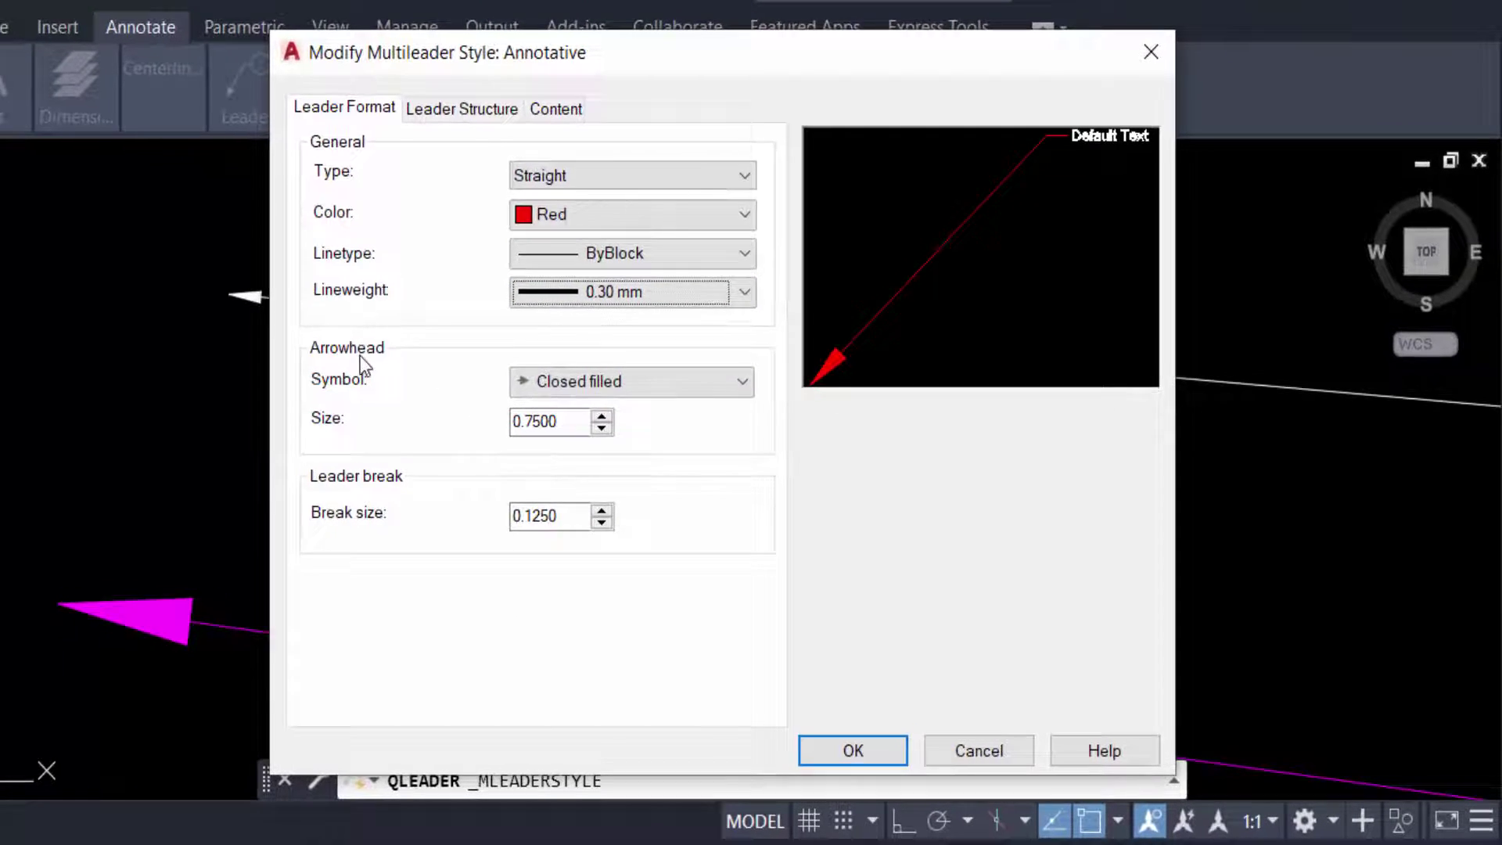
left_click(619, 398)
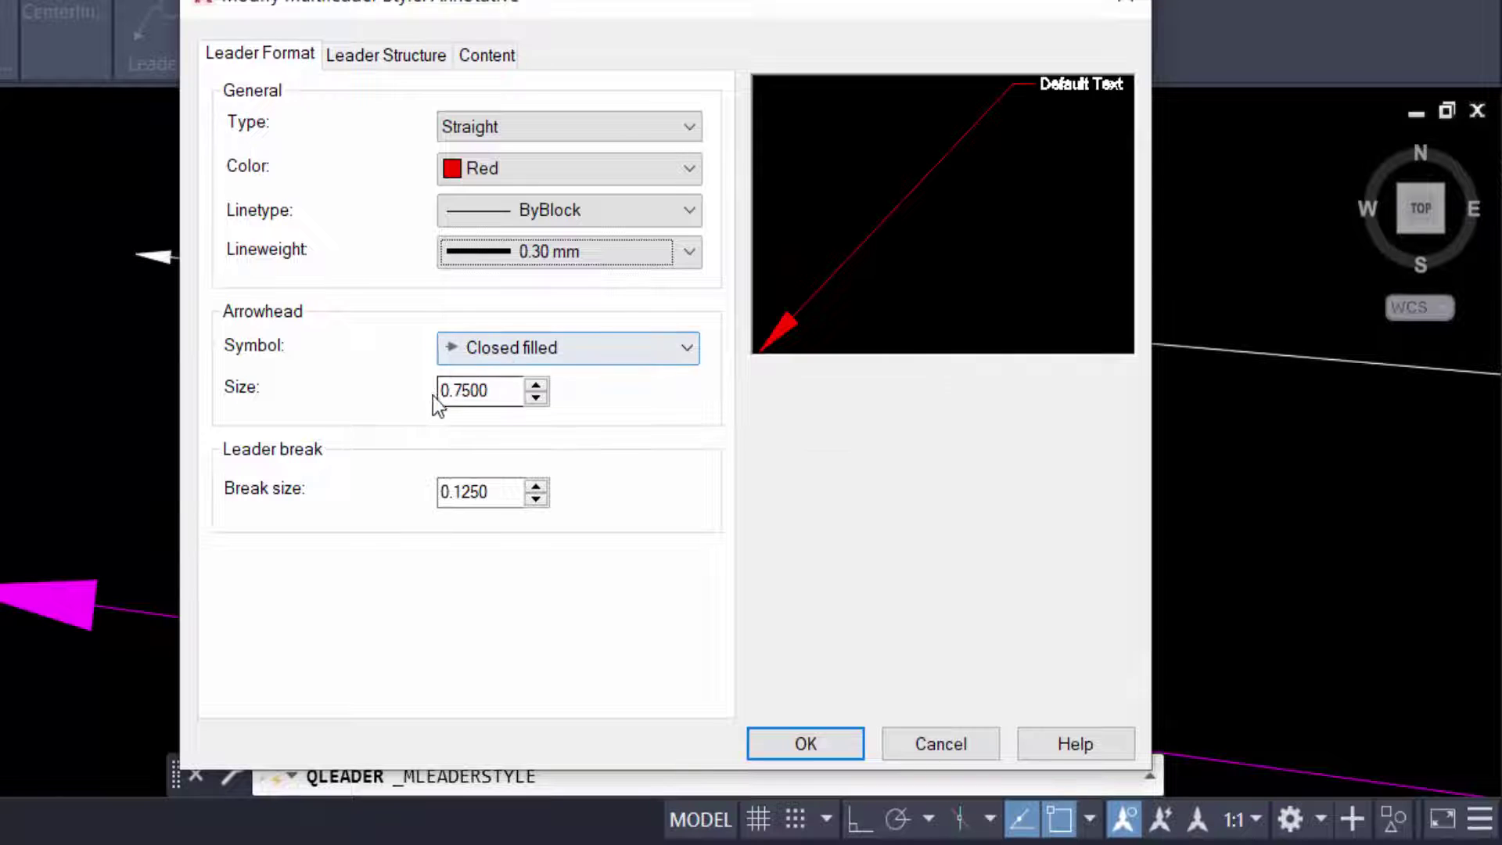
Set the arrowhead size to 0.5, save the style and make Annotative current
left_click(495, 390)
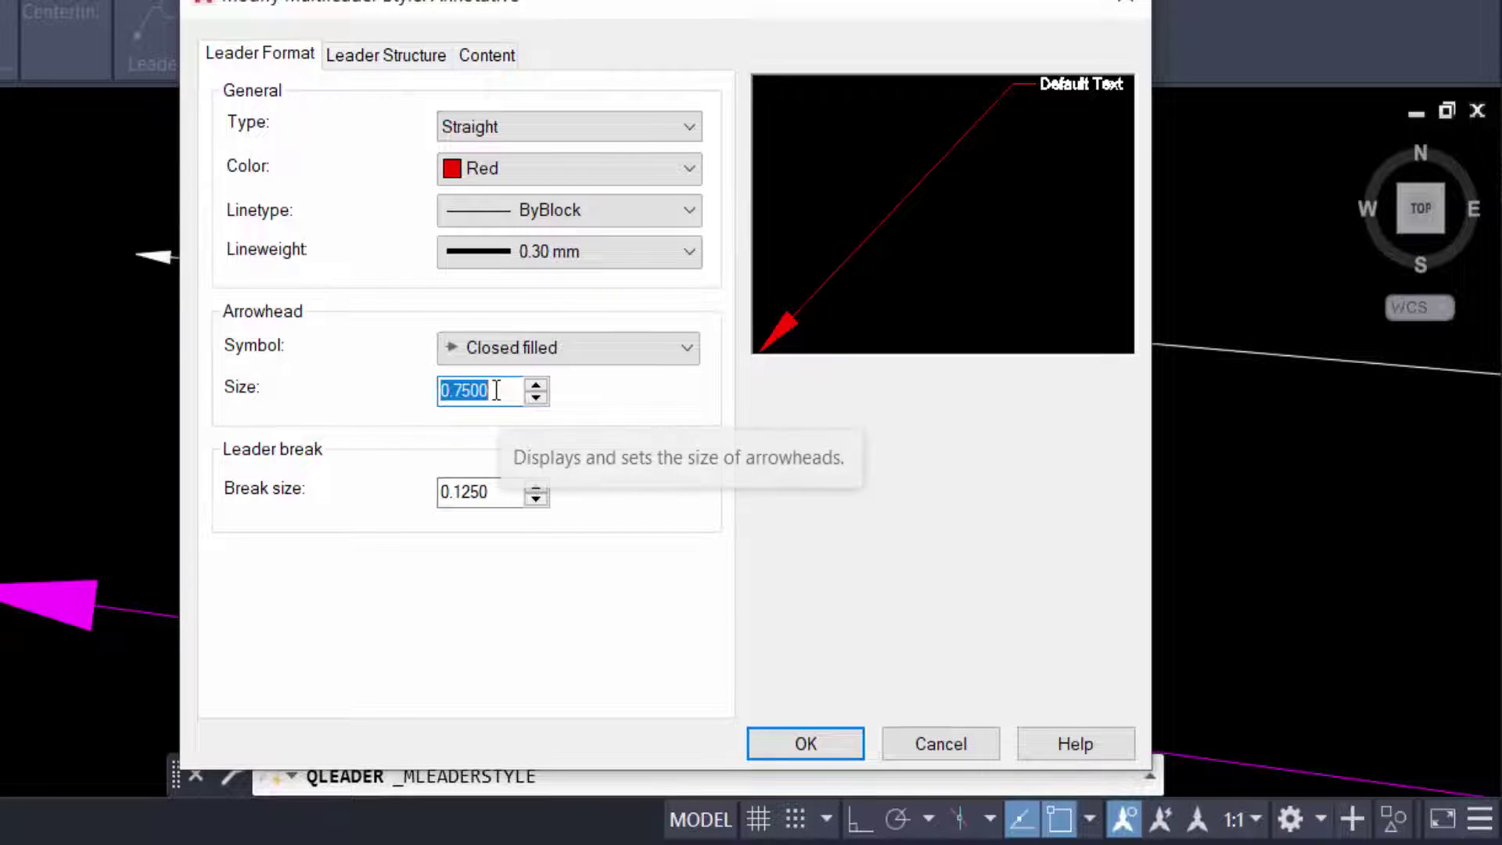
type("0.")
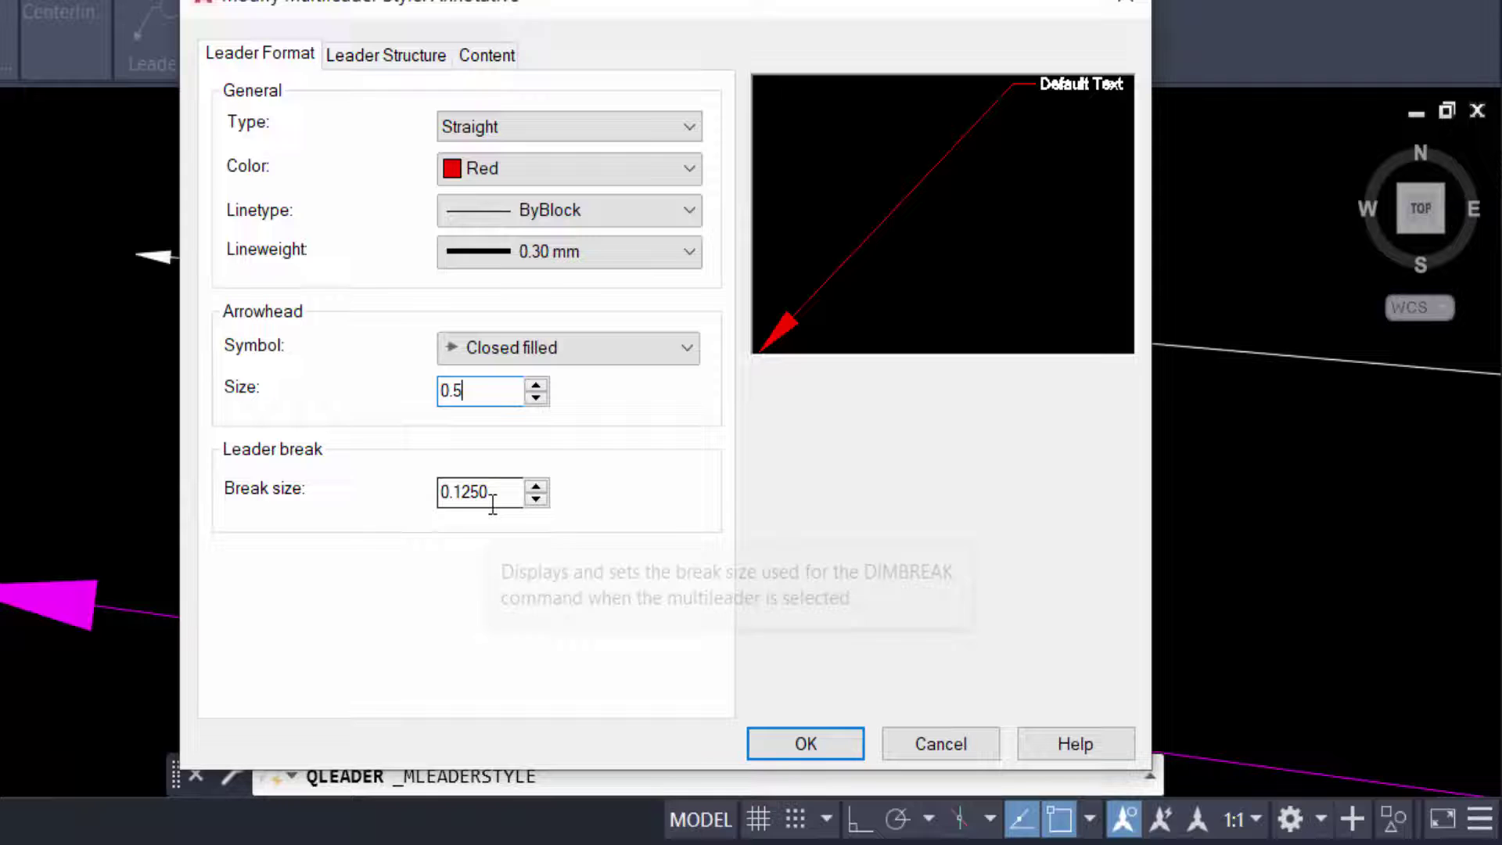
left_click(393, 58)
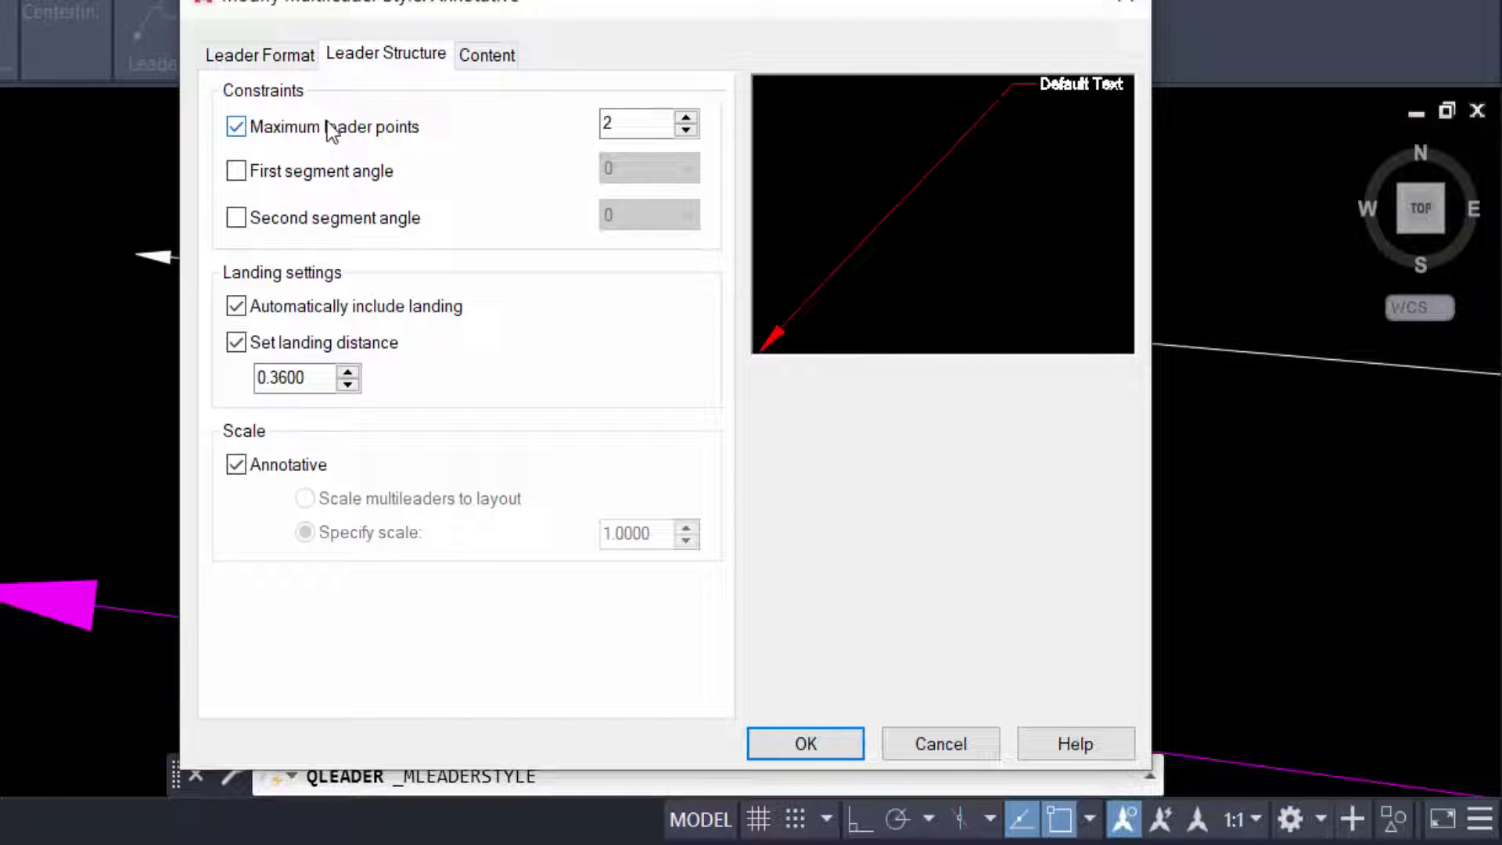
left_click(488, 55)
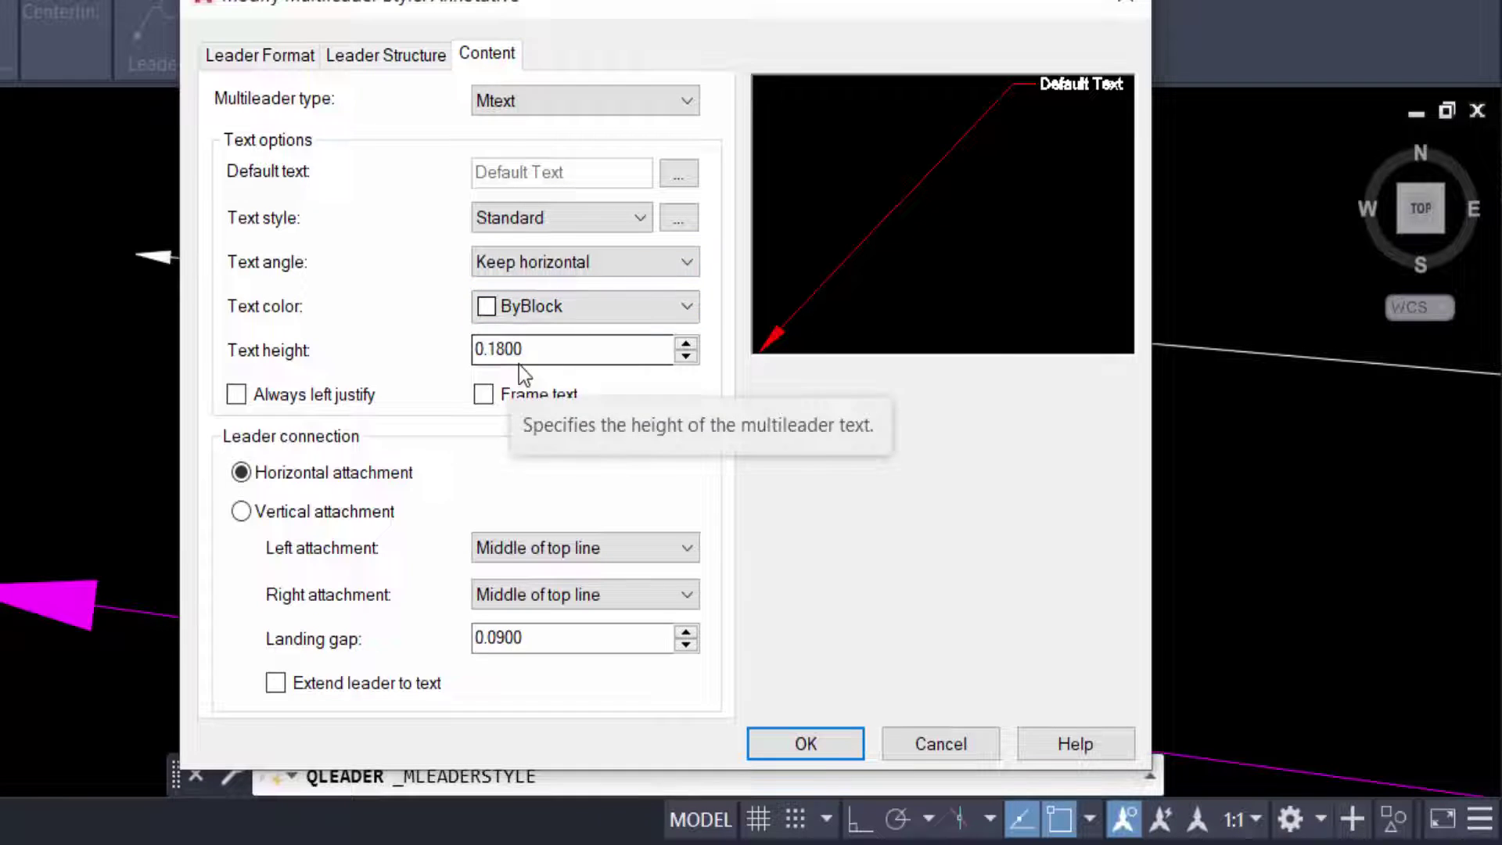
left_click(804, 744)
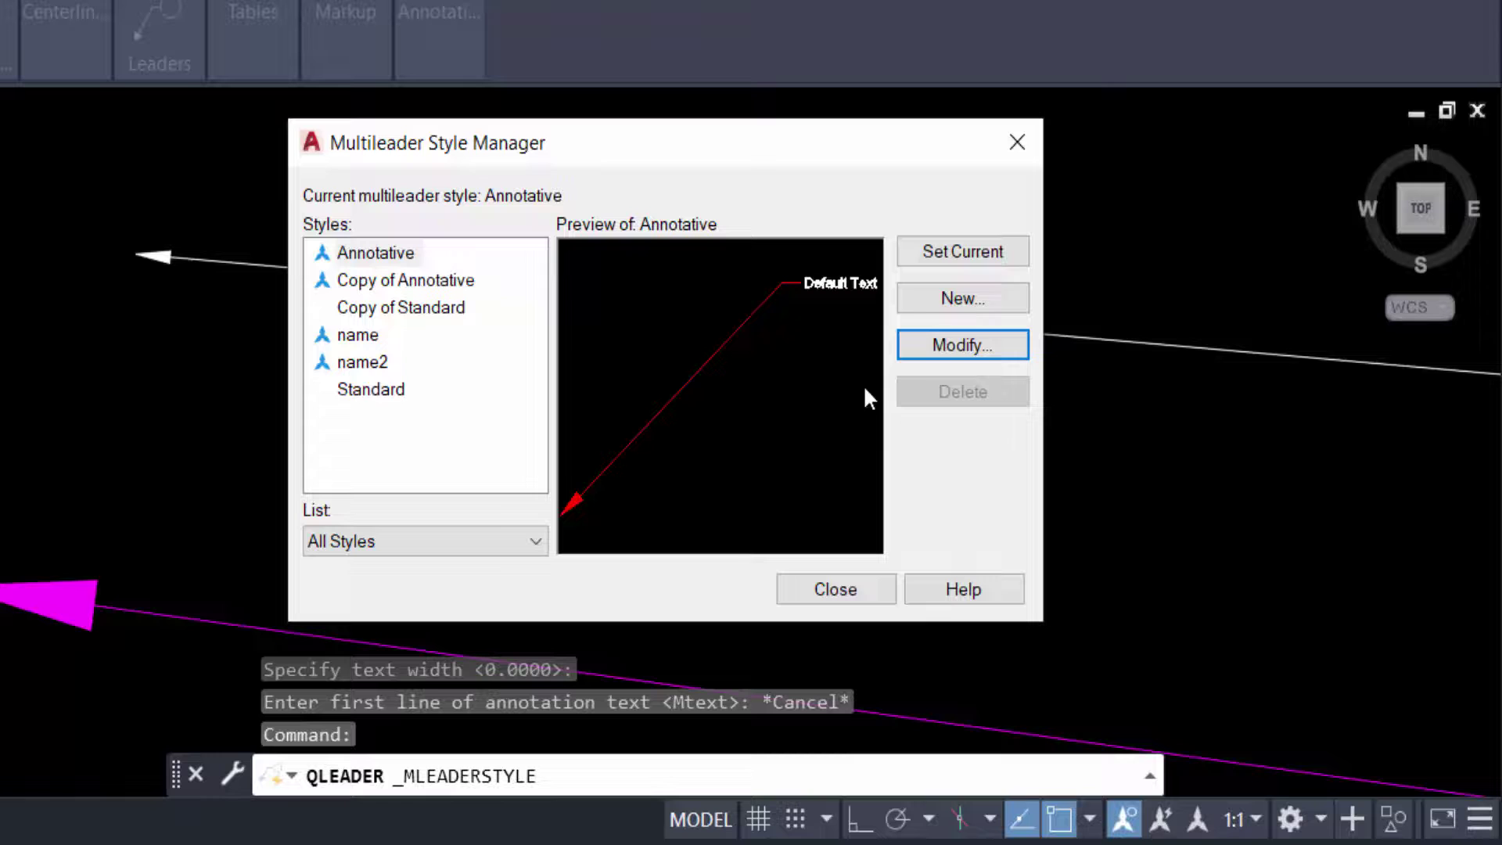
left_click(938, 259)
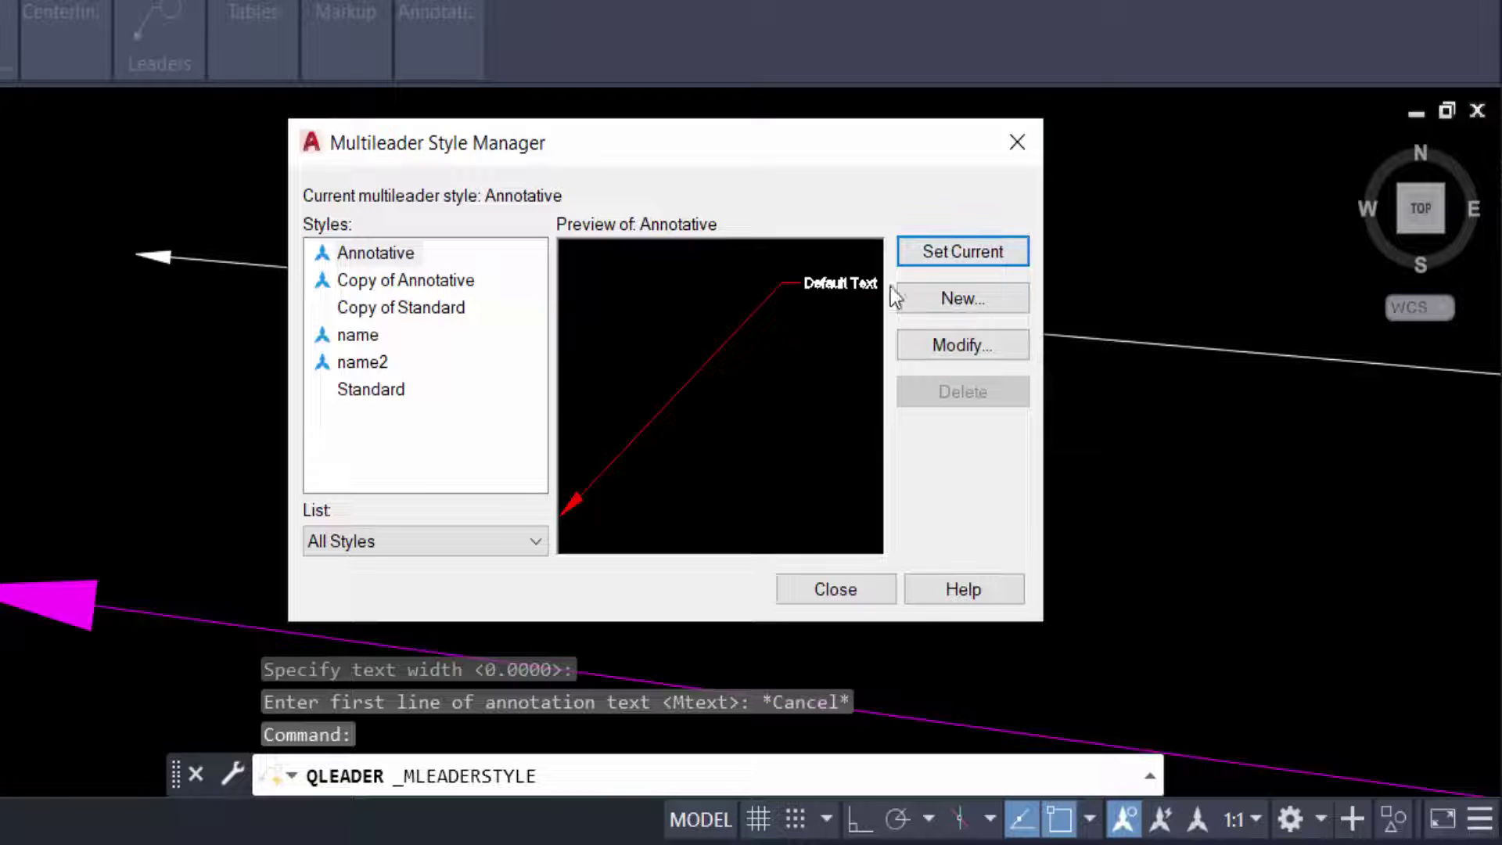
Close the style manager and show the multileader style list on the ribbon
left_click(836, 589)
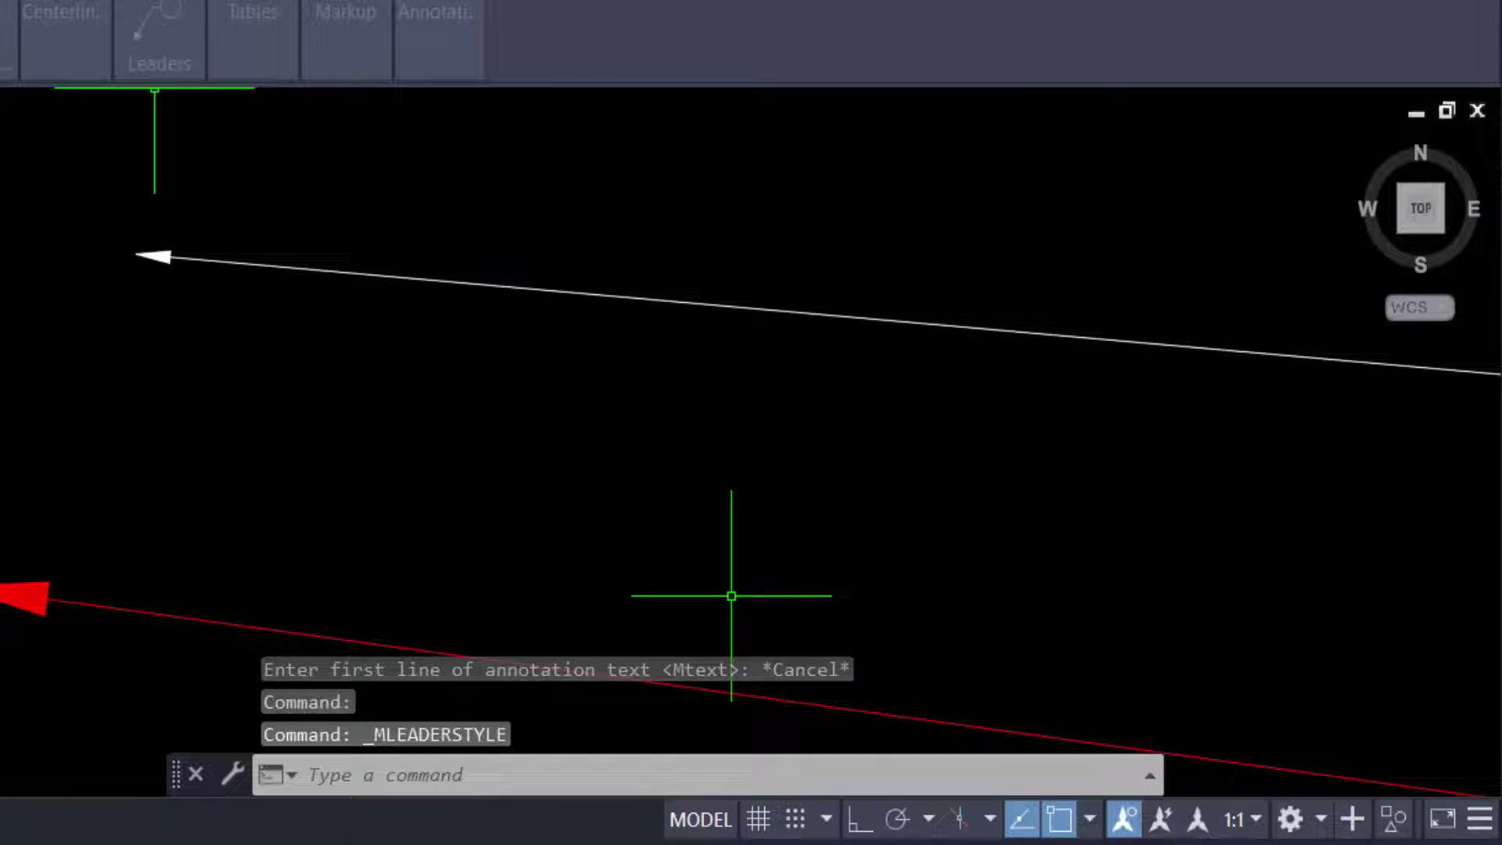
scroll(477, 493, "down", 3)
scroll(464, 510, "up", 3)
scroll(435, 517, "down", 2)
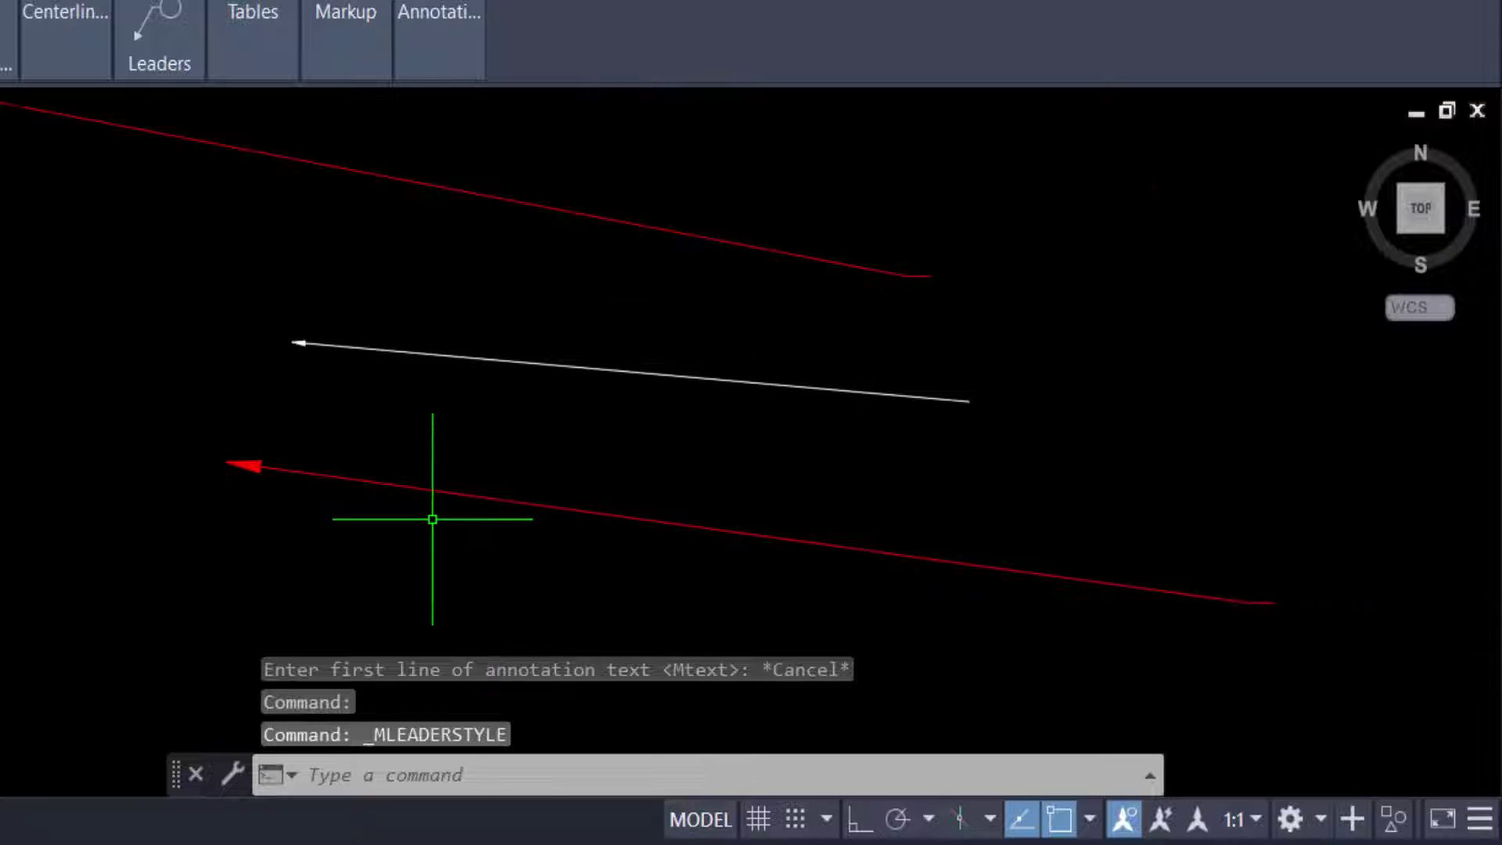
scroll(464, 517, "up", 1)
scroll(463, 517, "down", 2)
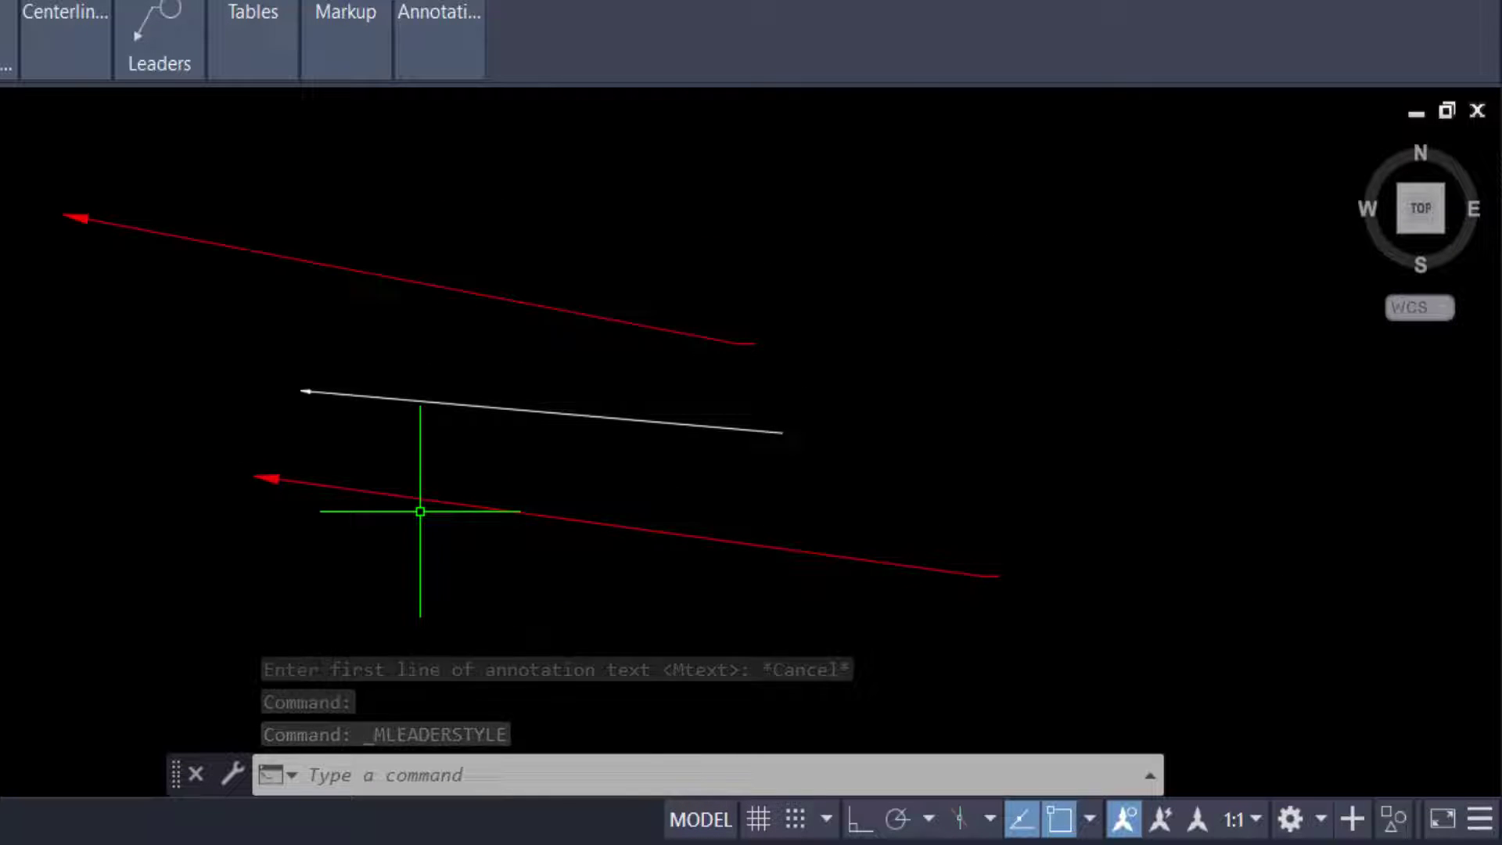
left_click(159, 29)
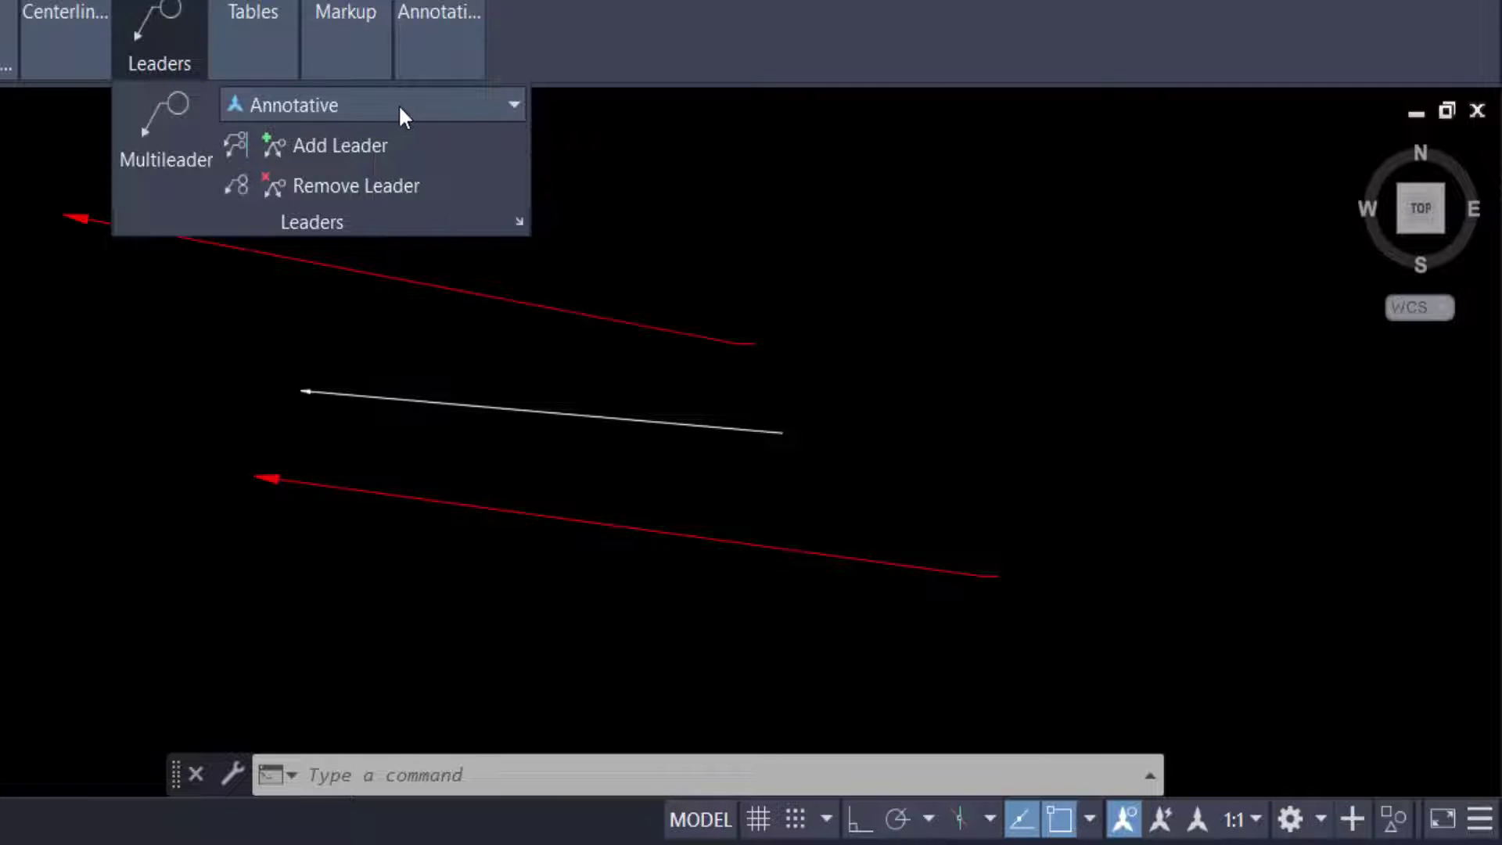
In the Multileader Style Manager, create style 'new1' starting from Standard and continue to its settings
left_click(510, 104)
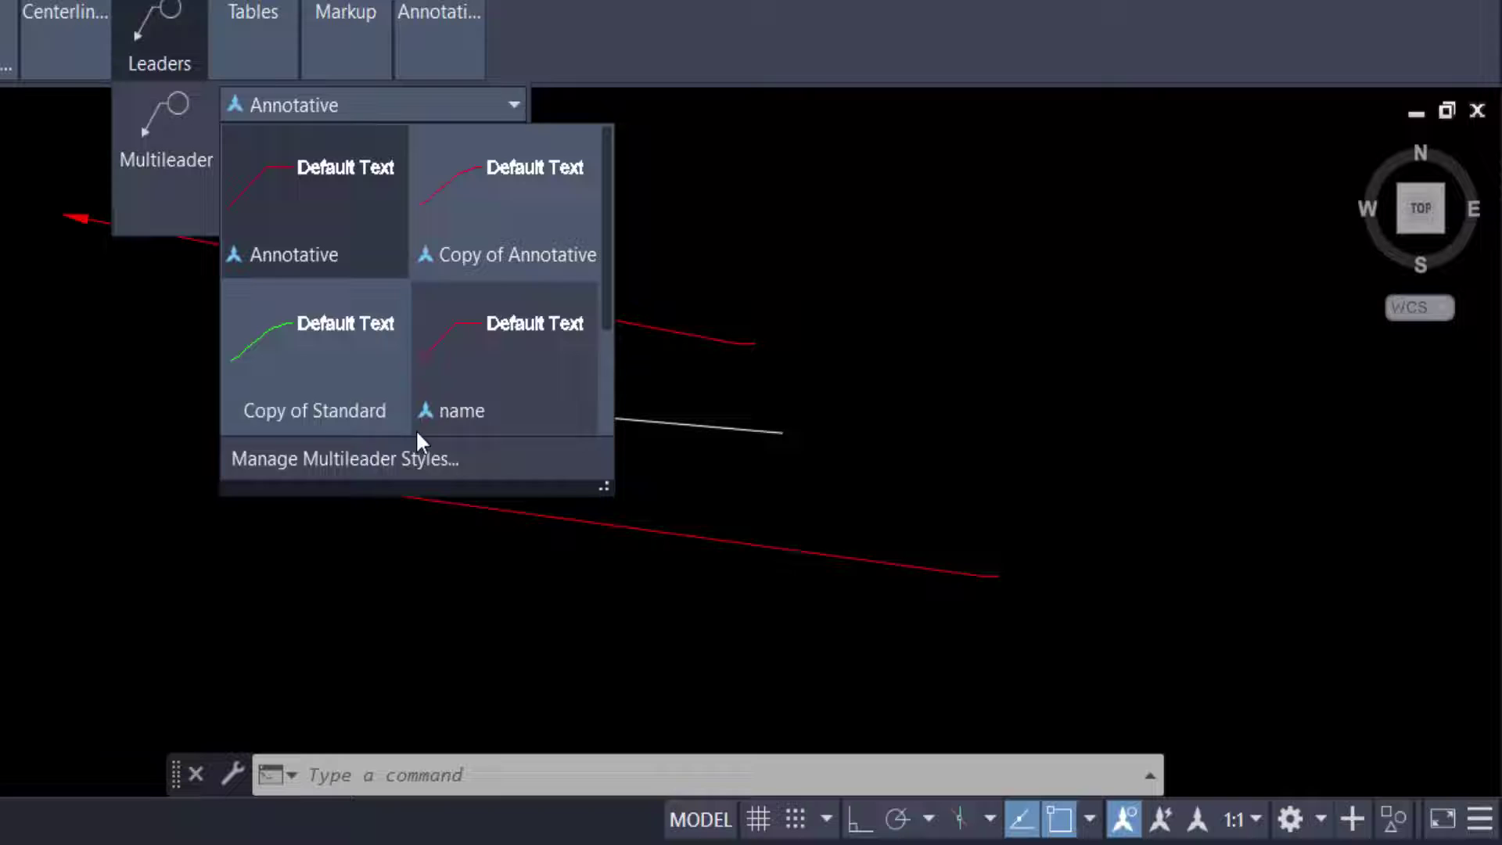
left_click(358, 459)
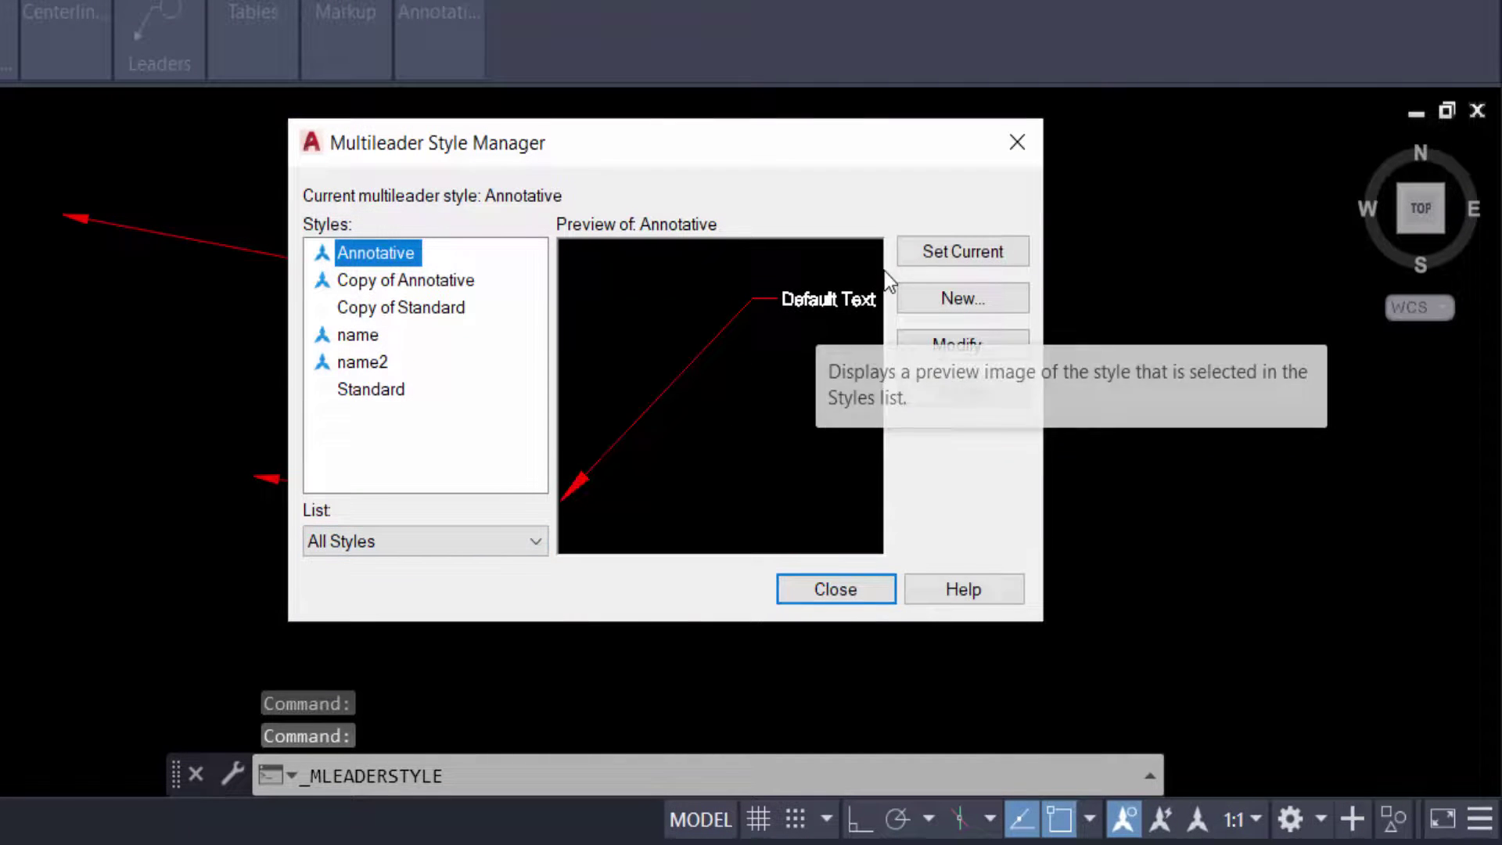
left_click(919, 305)
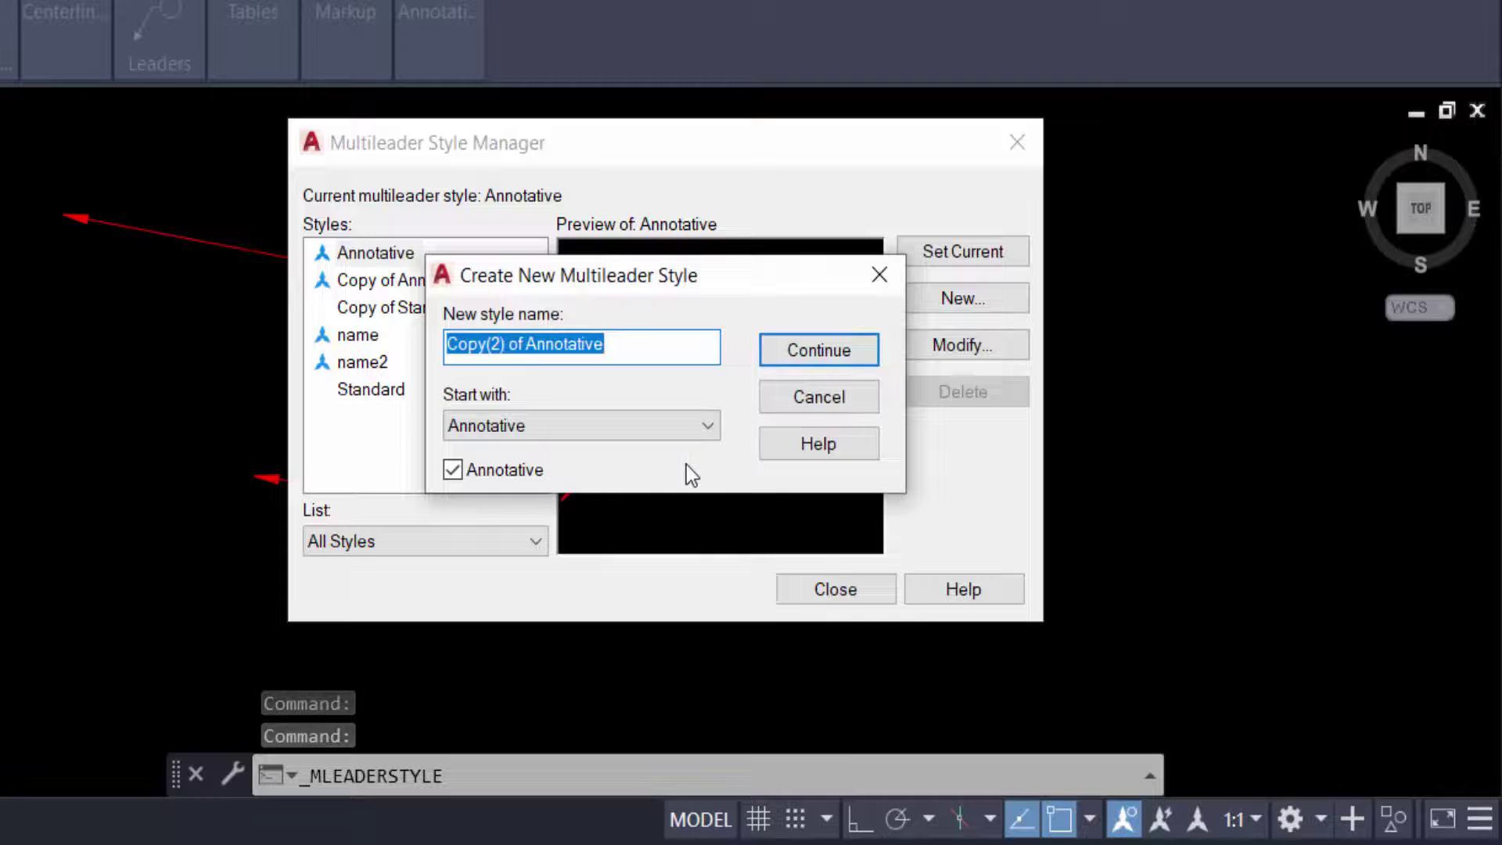
type("r")
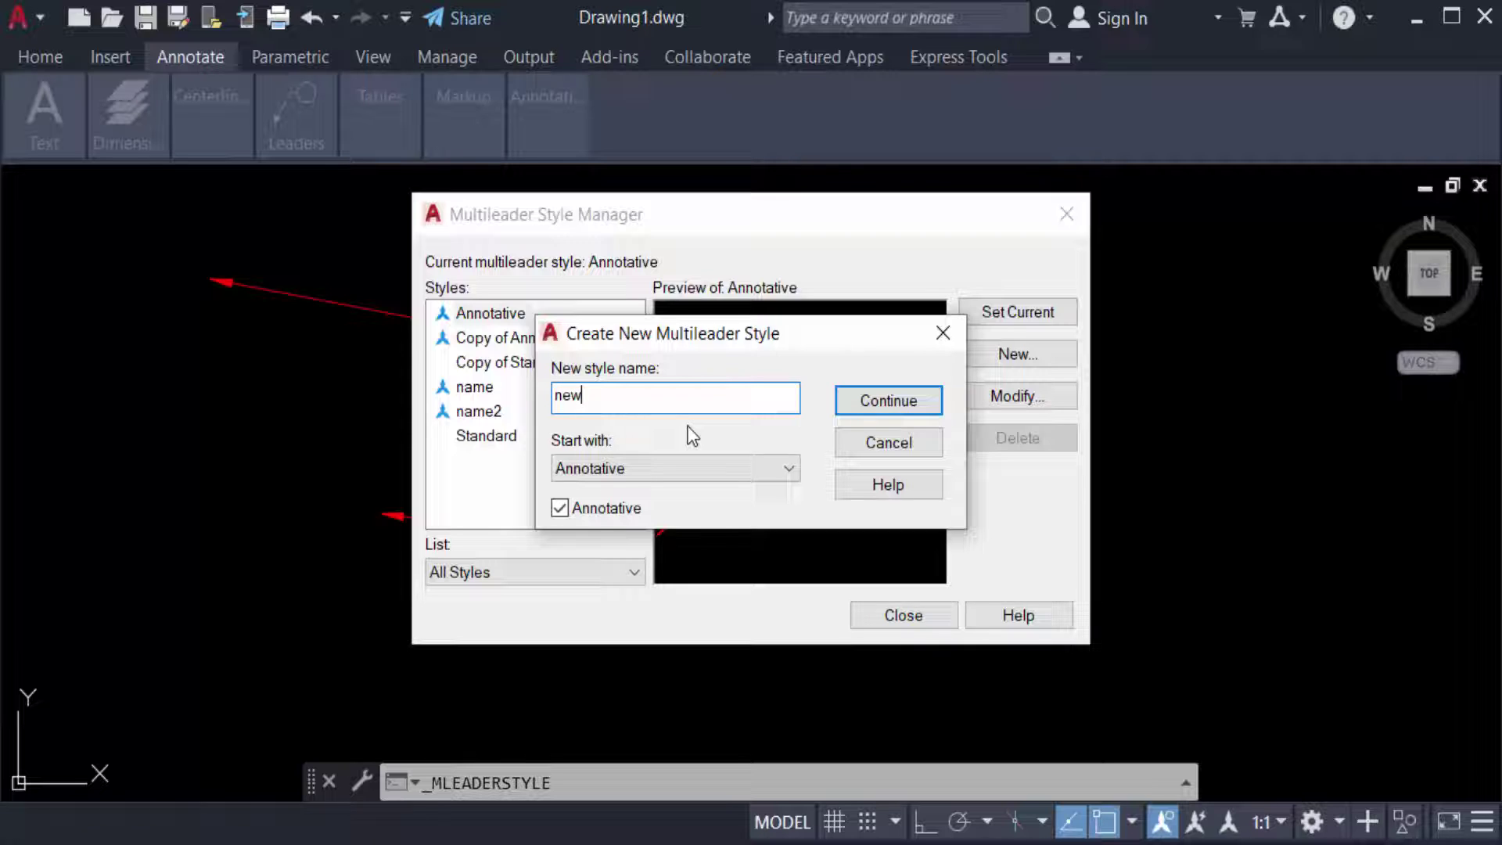
type("1")
left_click(627, 468)
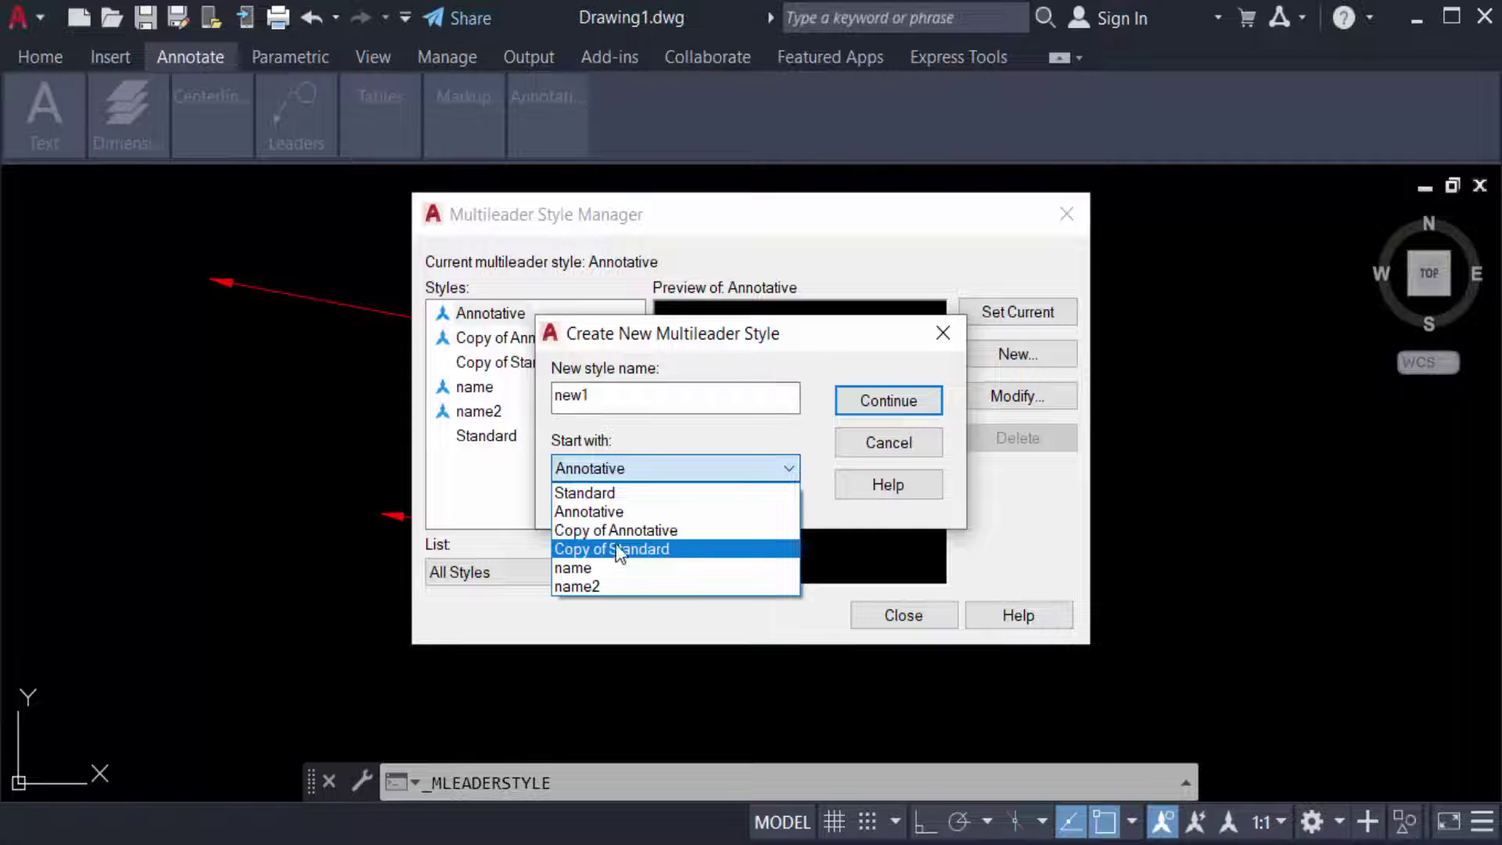
left_click(611, 492)
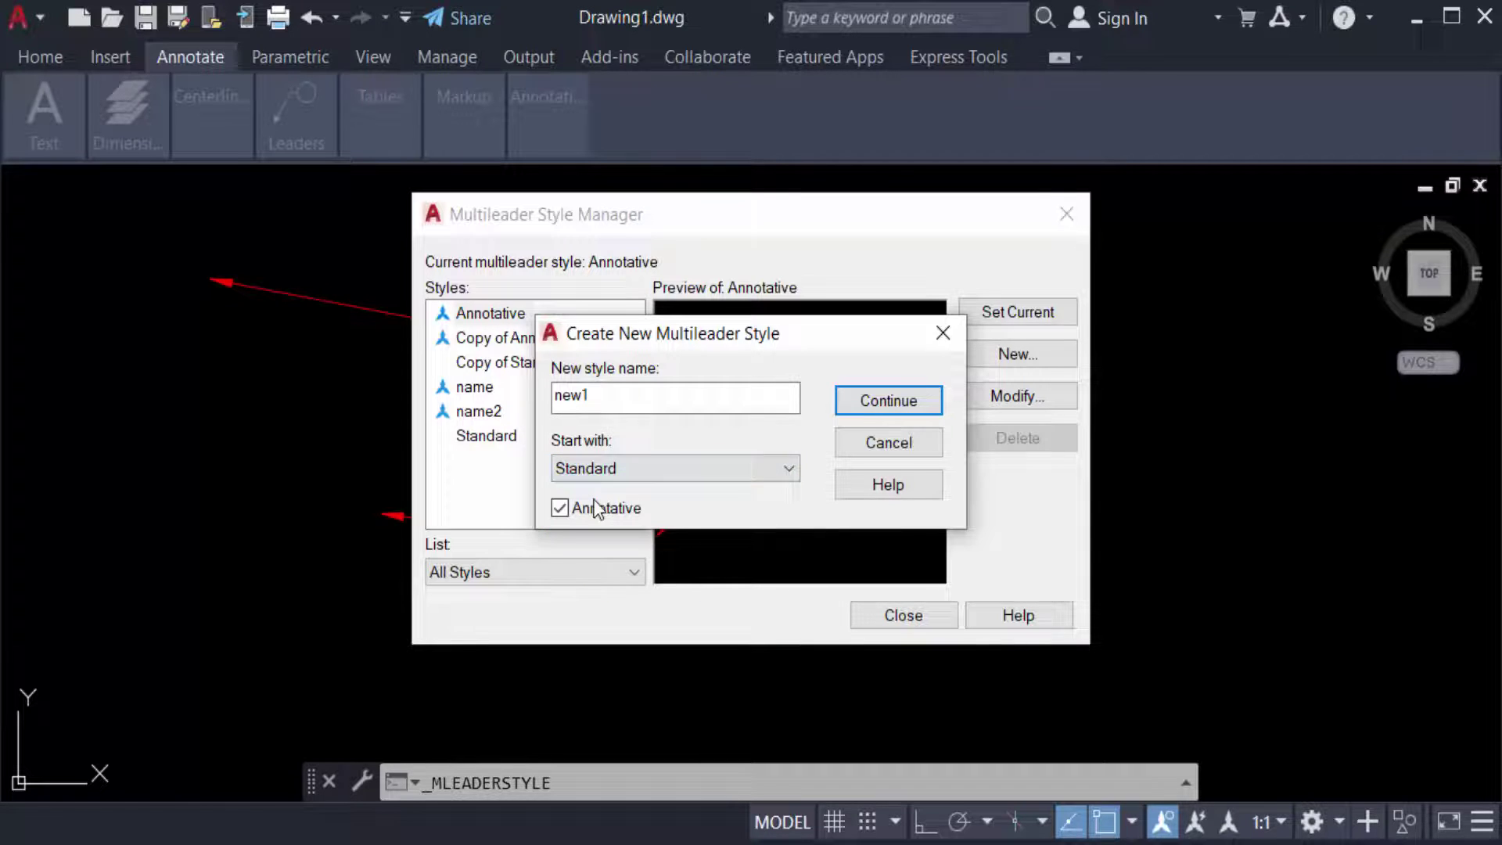
left_click(888, 400)
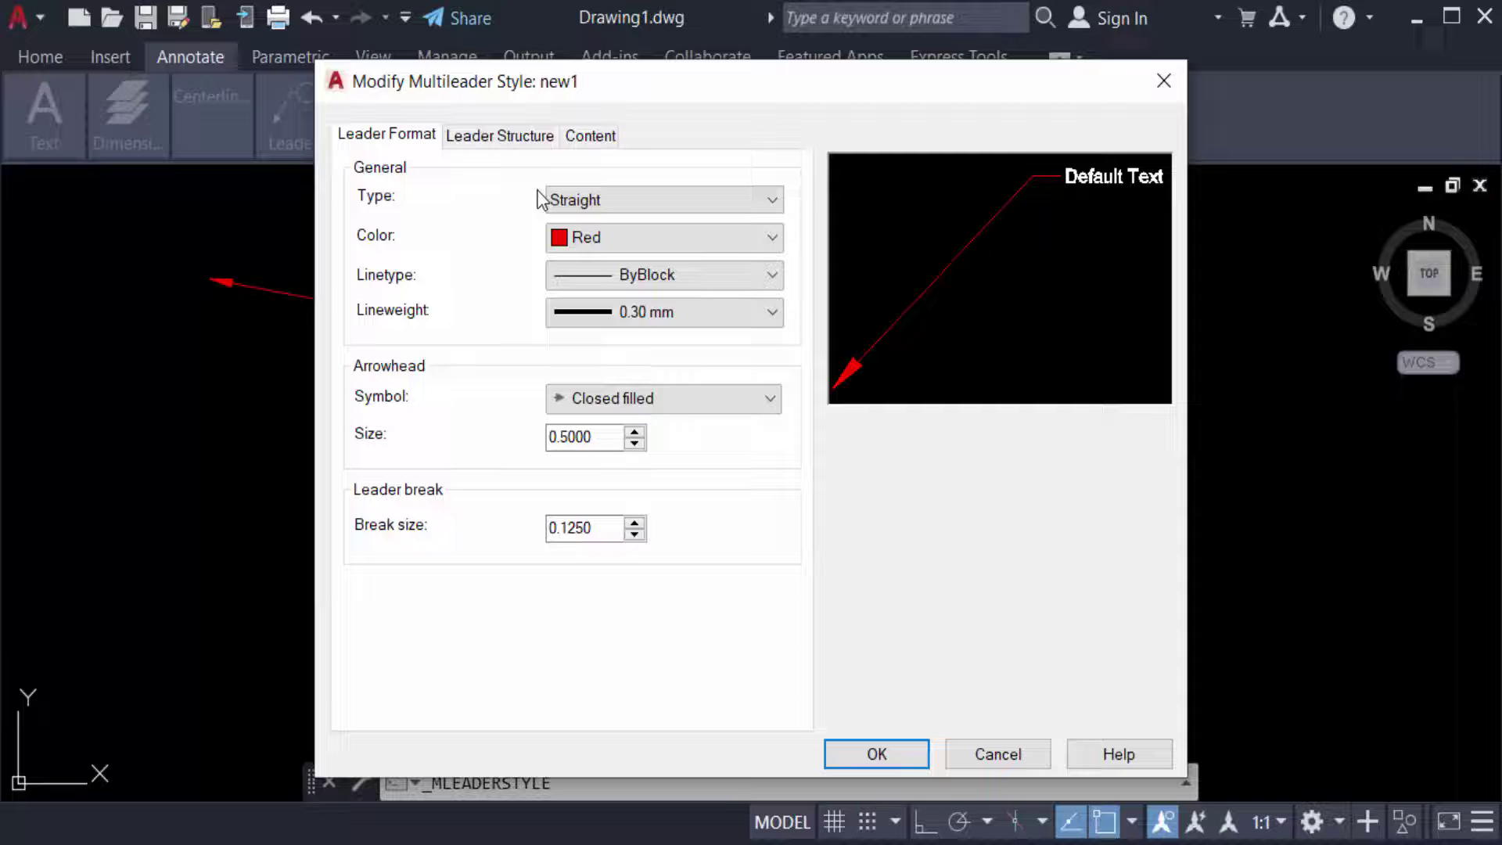
Give new1 cyan spline leaders, 0.50 mm lineweight, 0.75 arrowheads and 0.5 break size
left_click(592, 203)
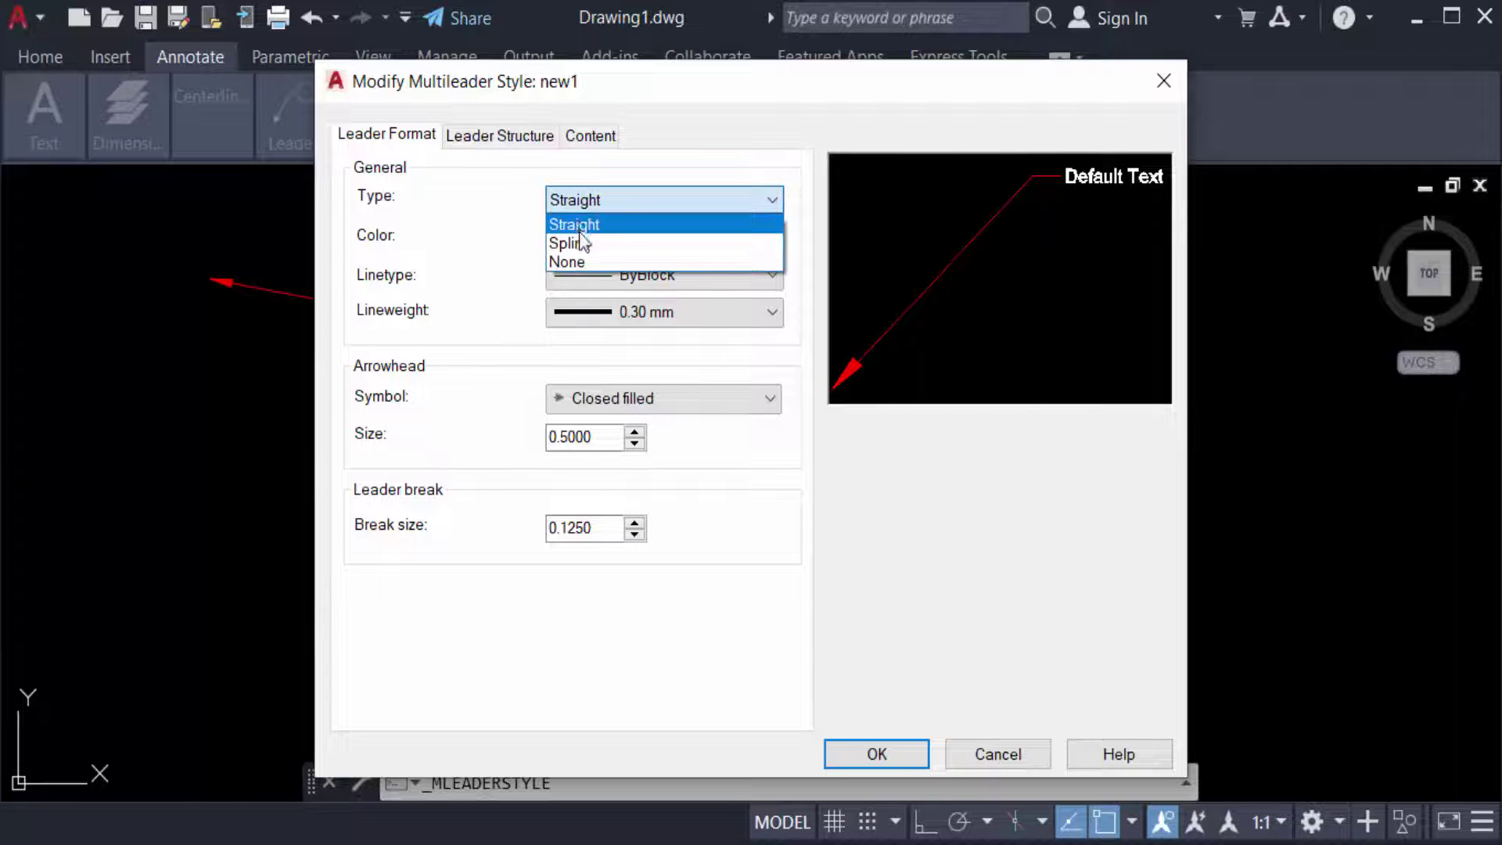
left_click(578, 242)
left_click(579, 238)
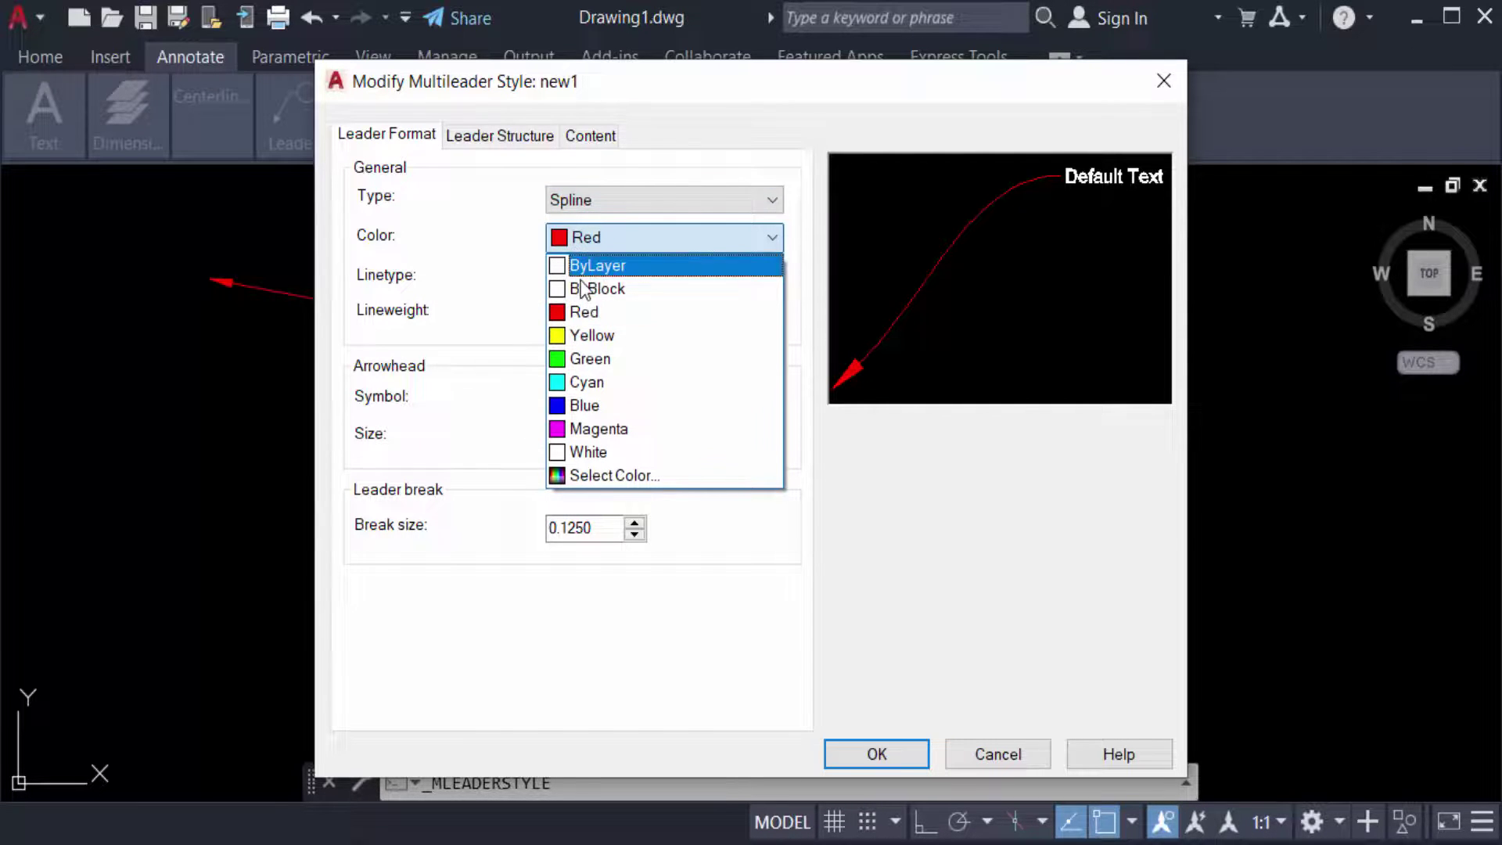
left_click(587, 381)
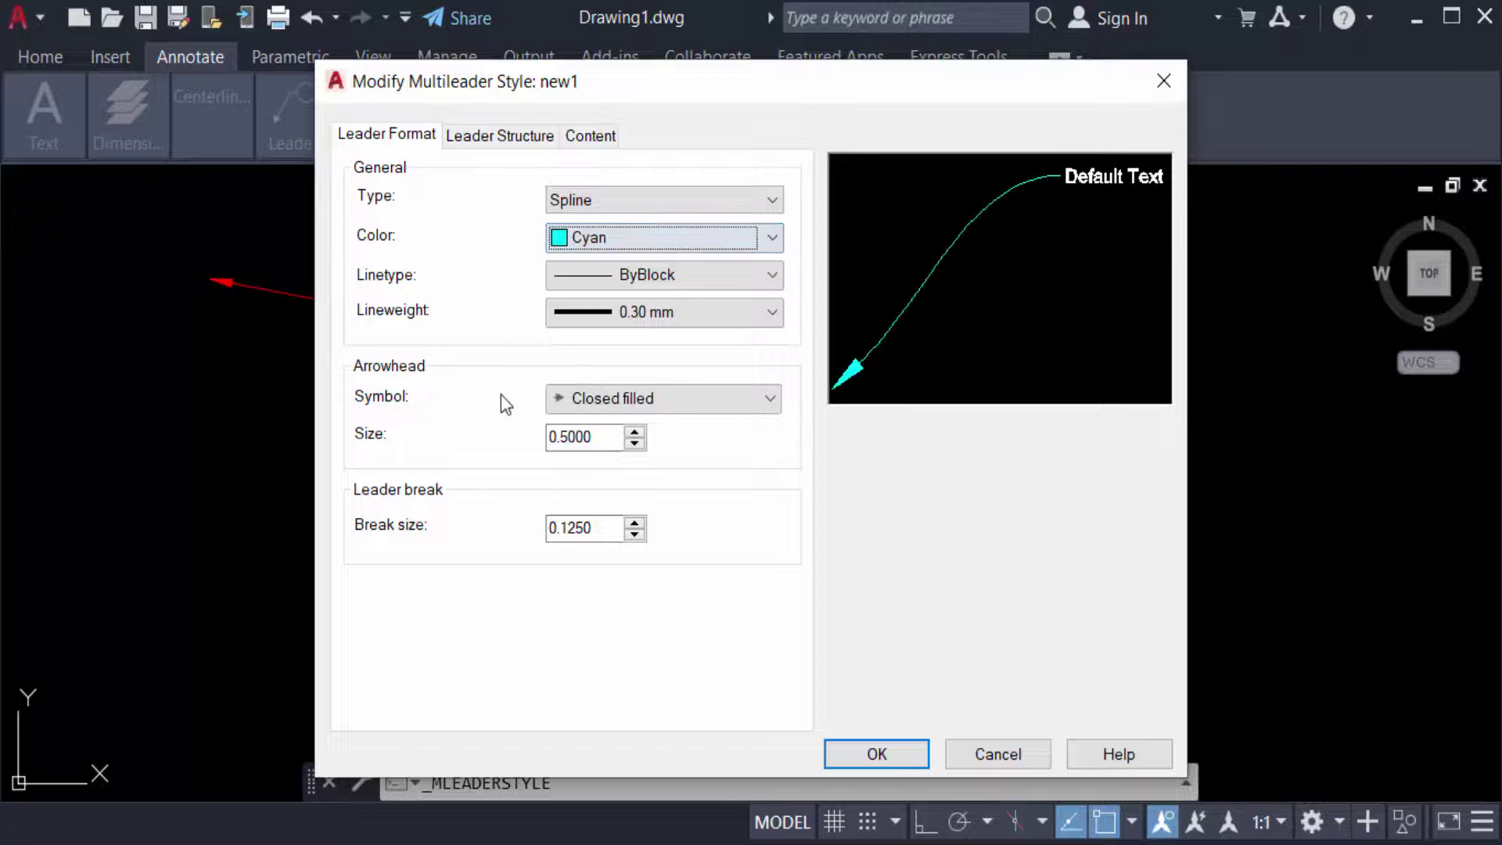
left_click(610, 277)
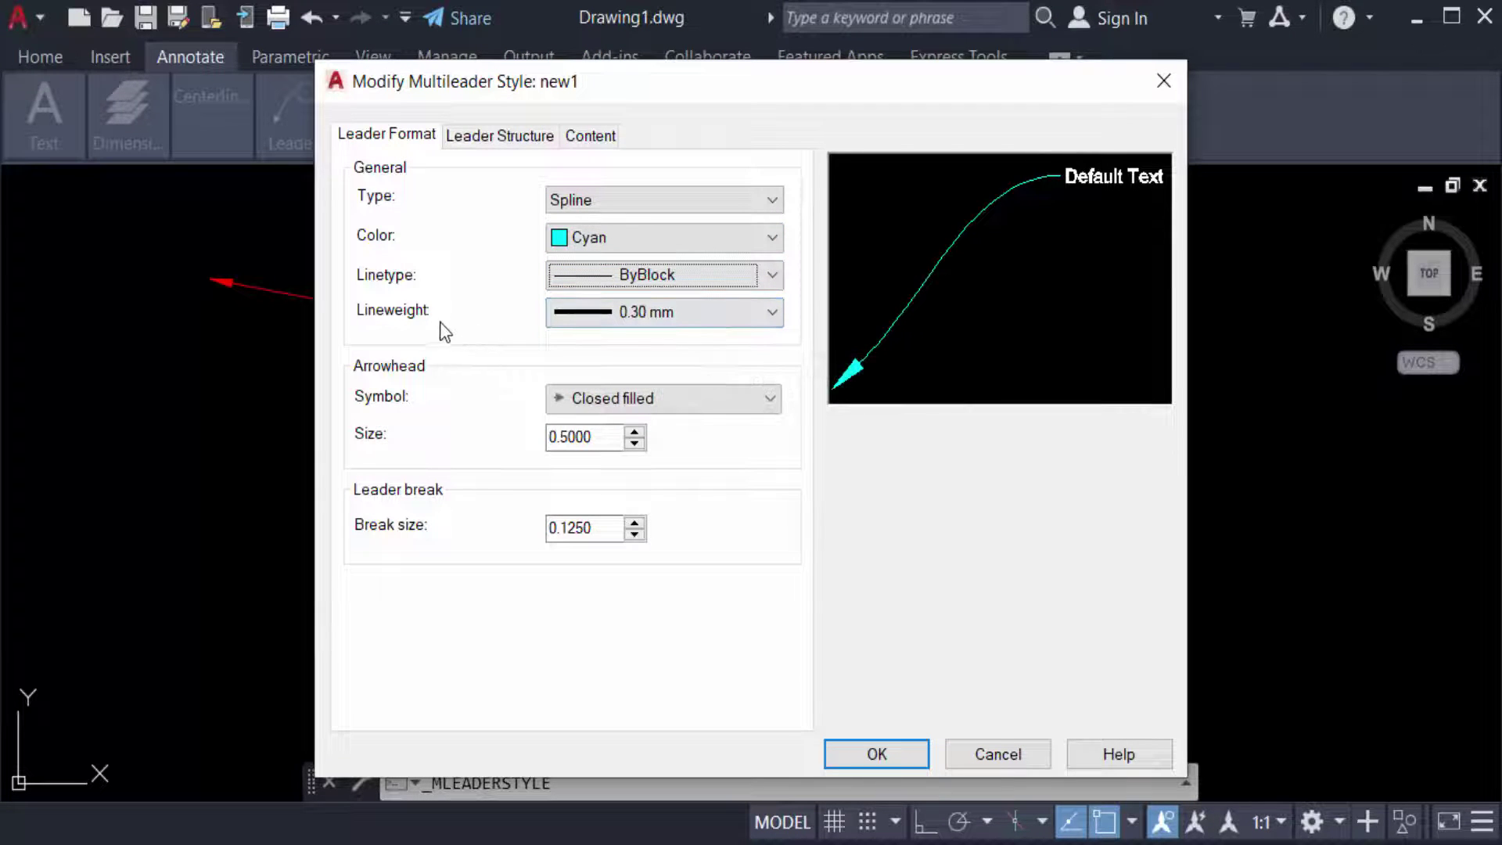
left_click(649, 312)
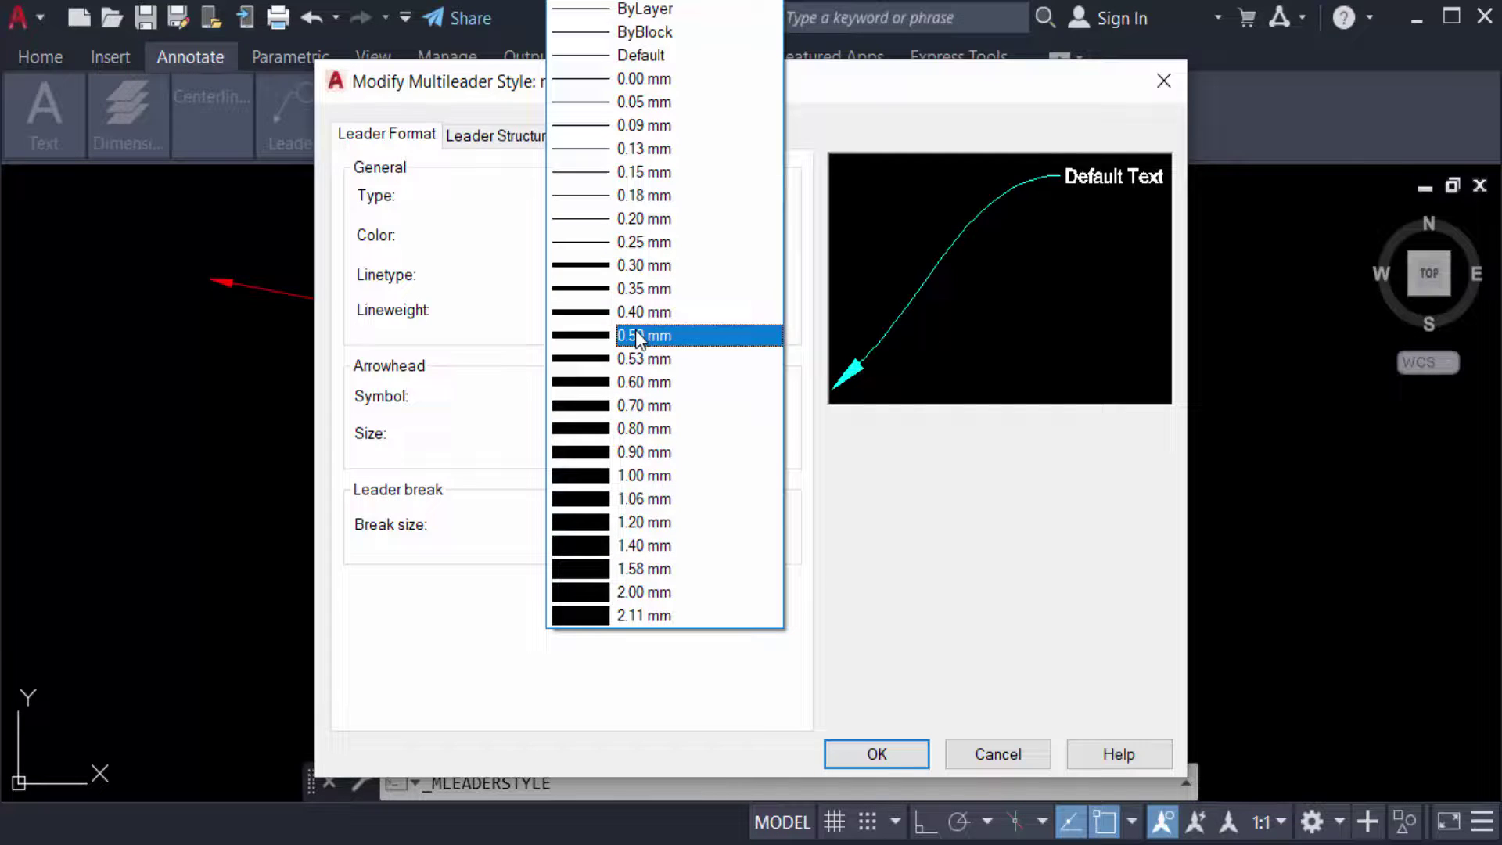
left_click(634, 337)
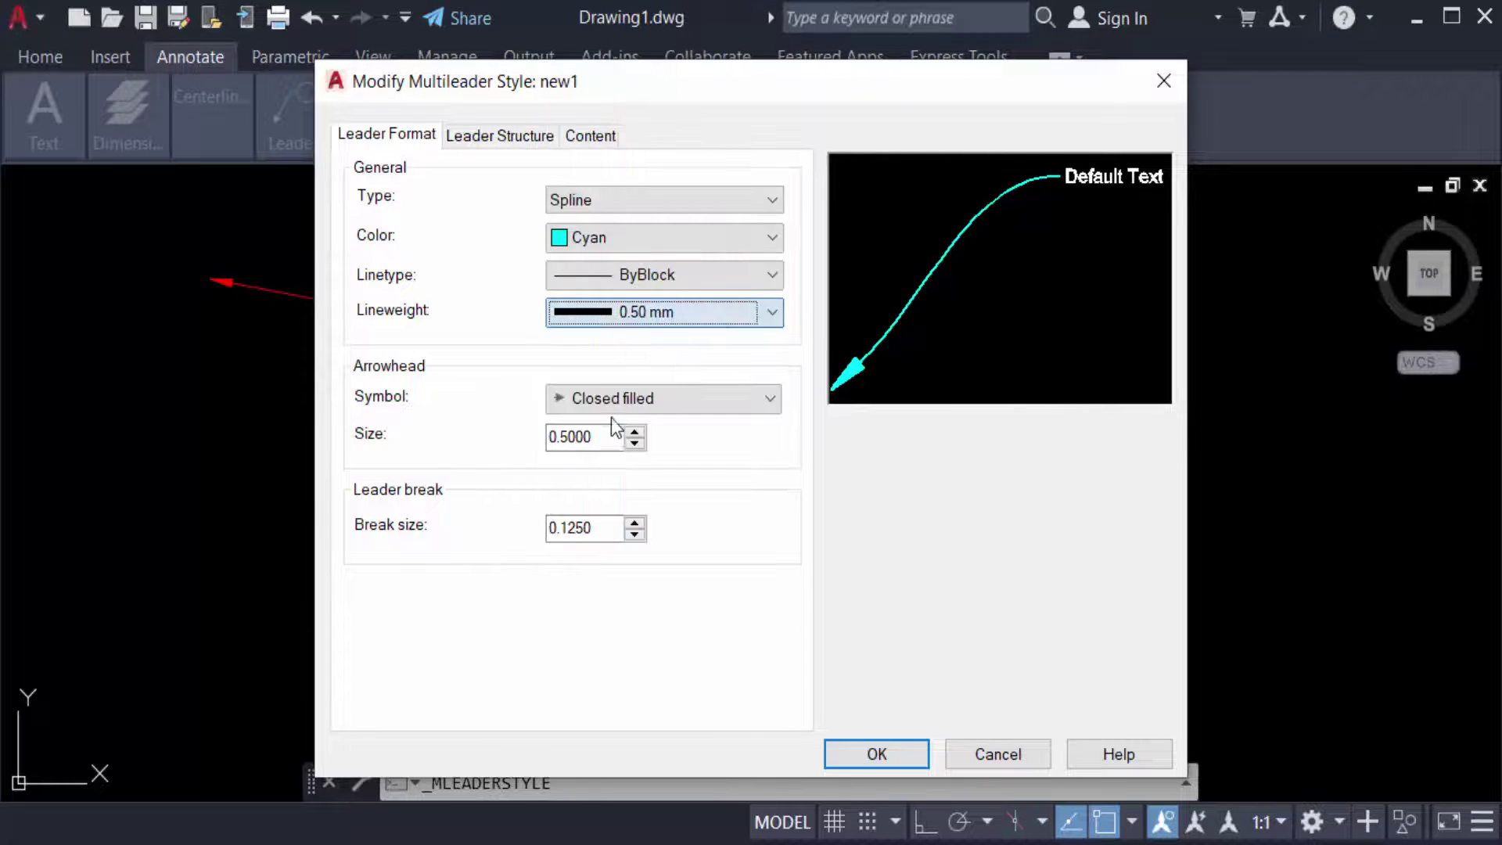
left_click(596, 439)
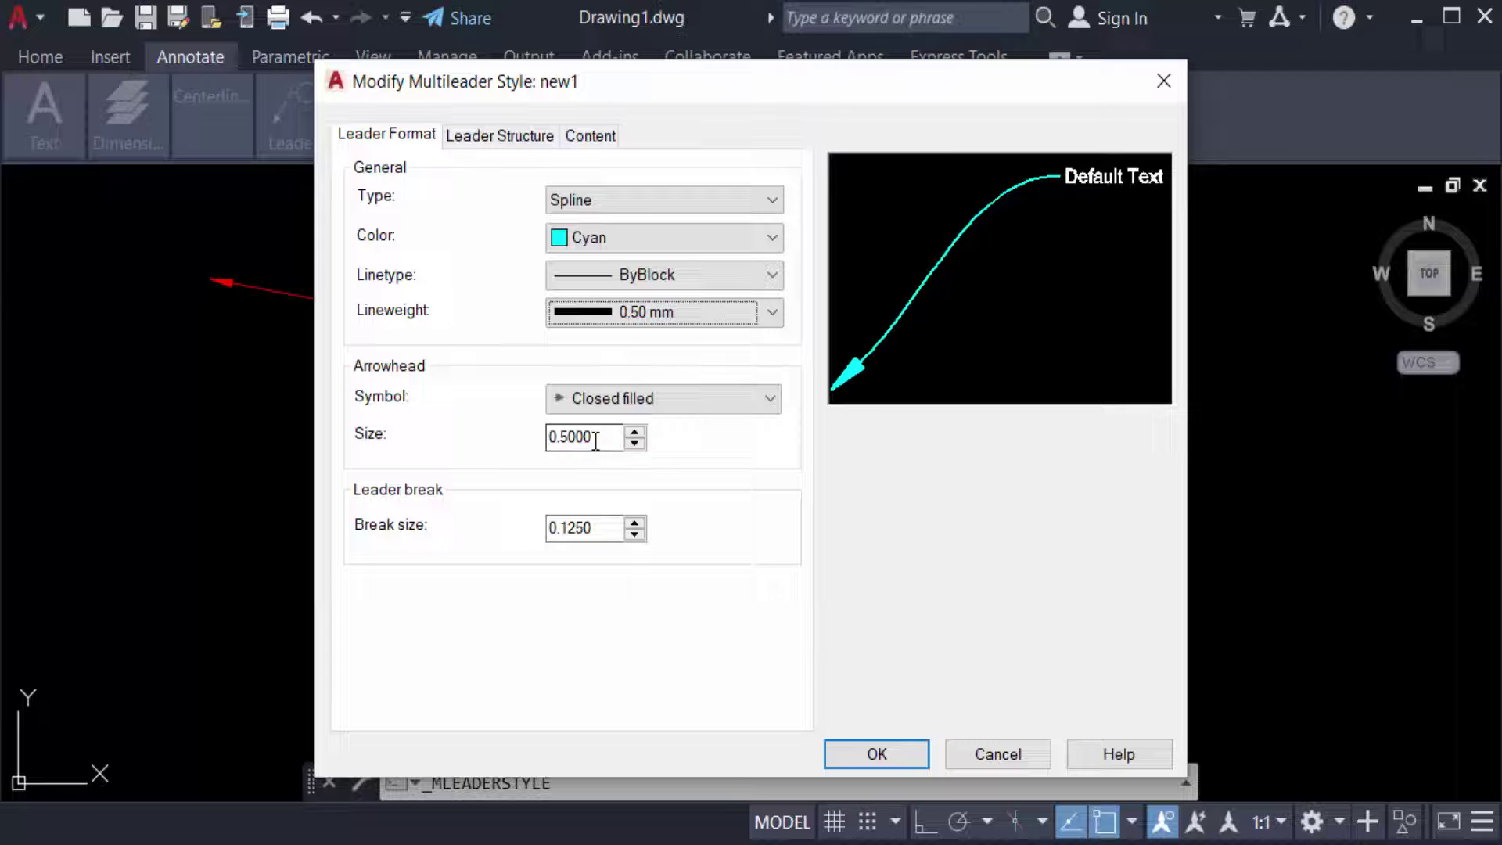
left_click_drag(597, 437, 441, 446)
type("0.")
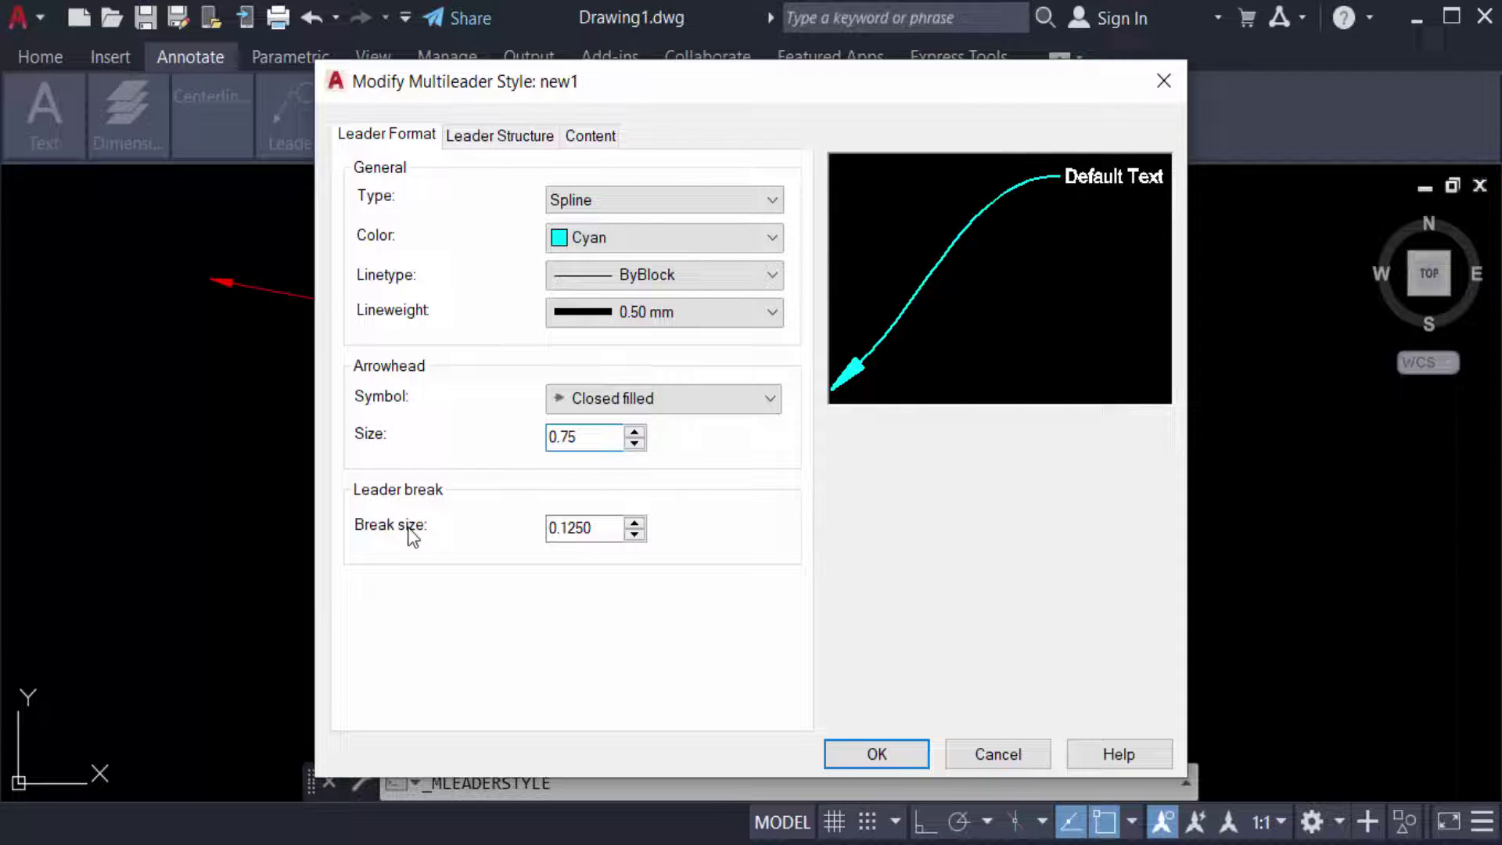
left_click_drag(613, 526, 554, 533)
type("0.5")
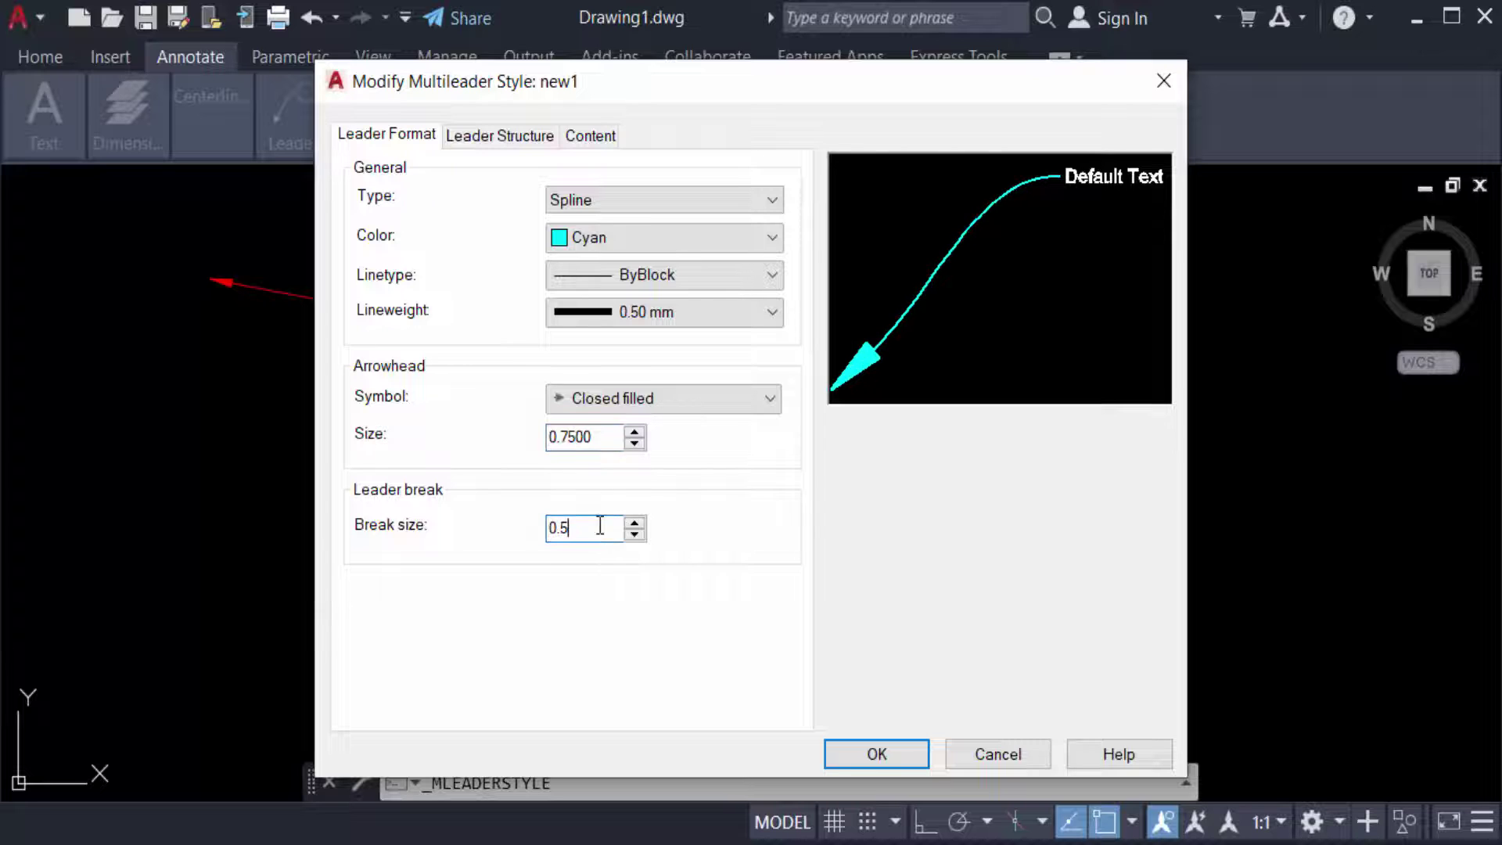
left_click(514, 141)
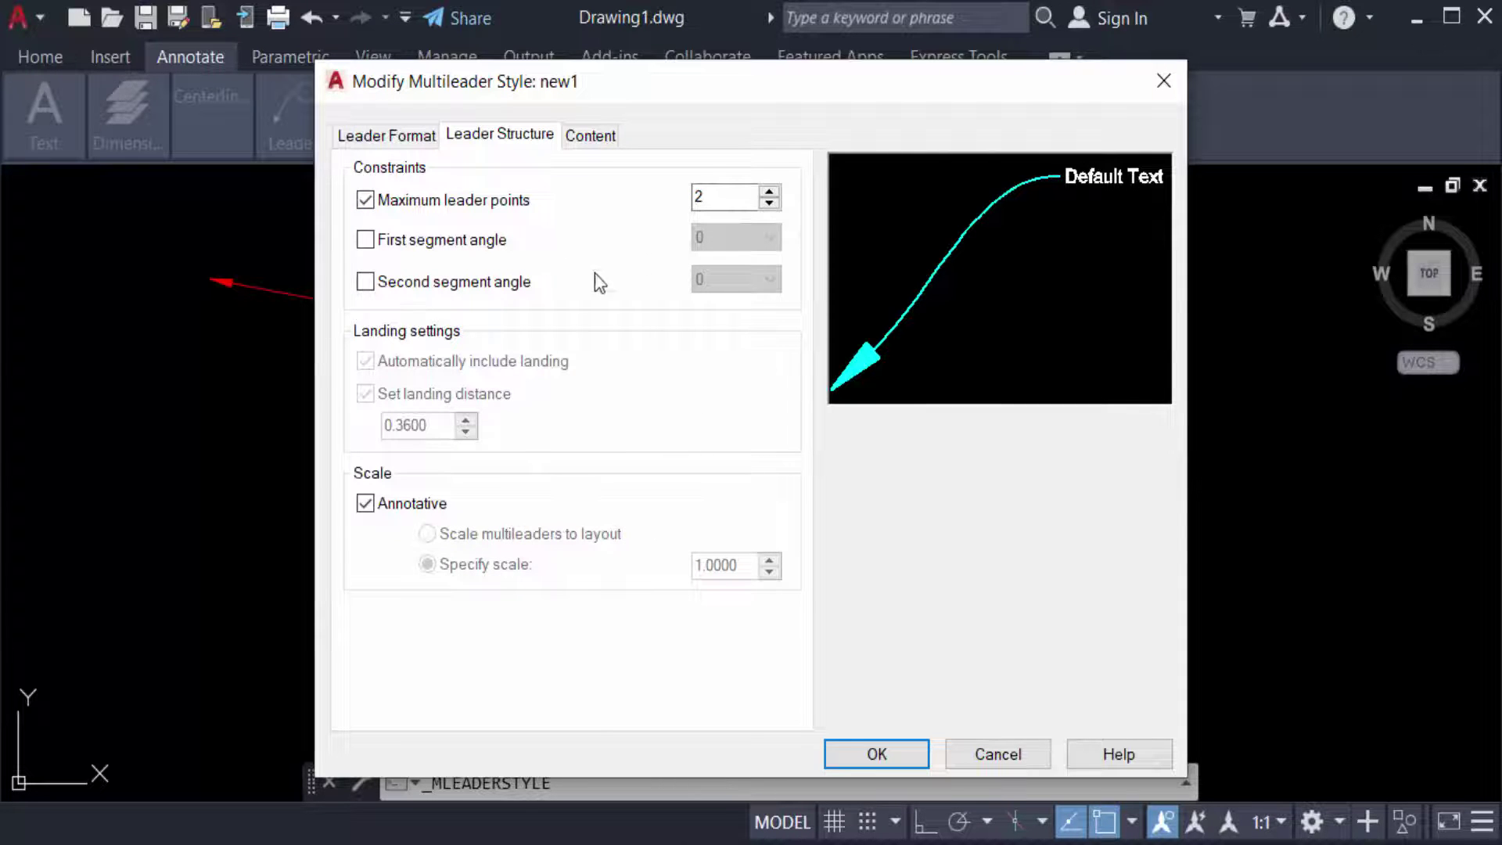
Set new1's text height to 0.2, save the style and close the style manager
left_click(591, 135)
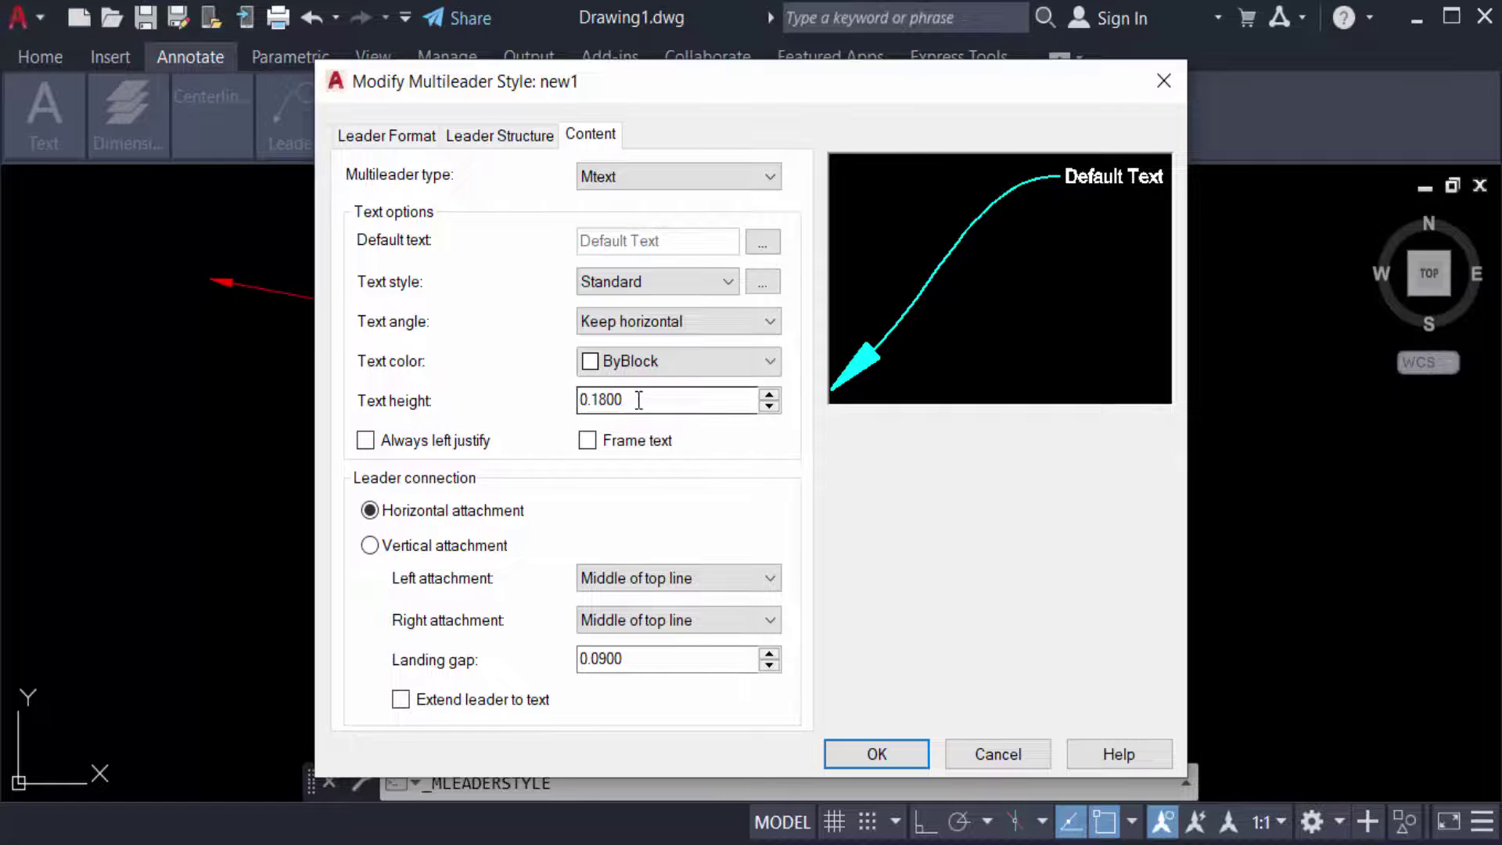
left_click_drag(638, 400, 506, 399)
type("0")
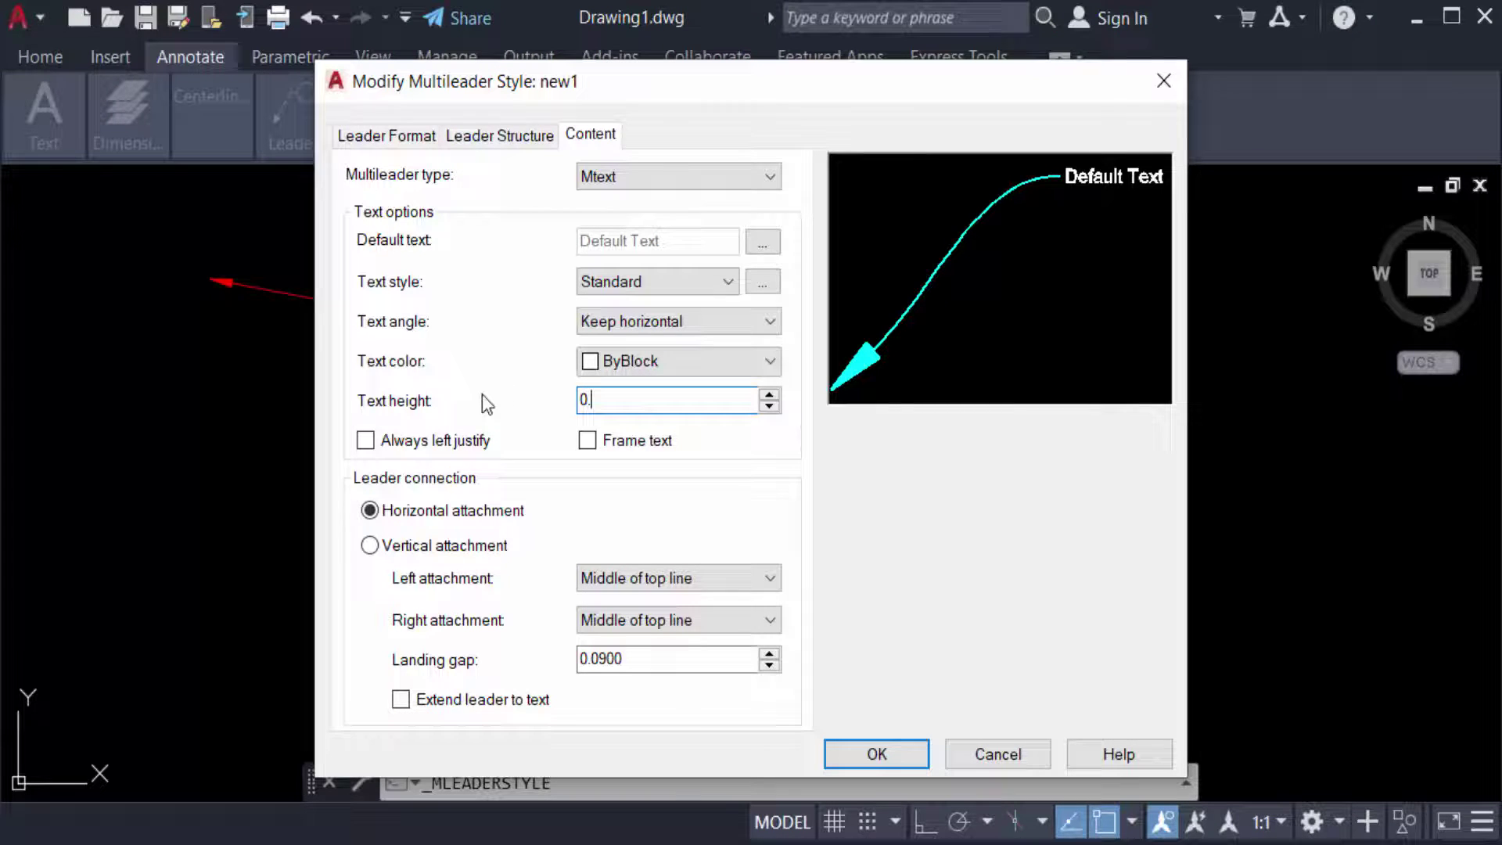
type(".2")
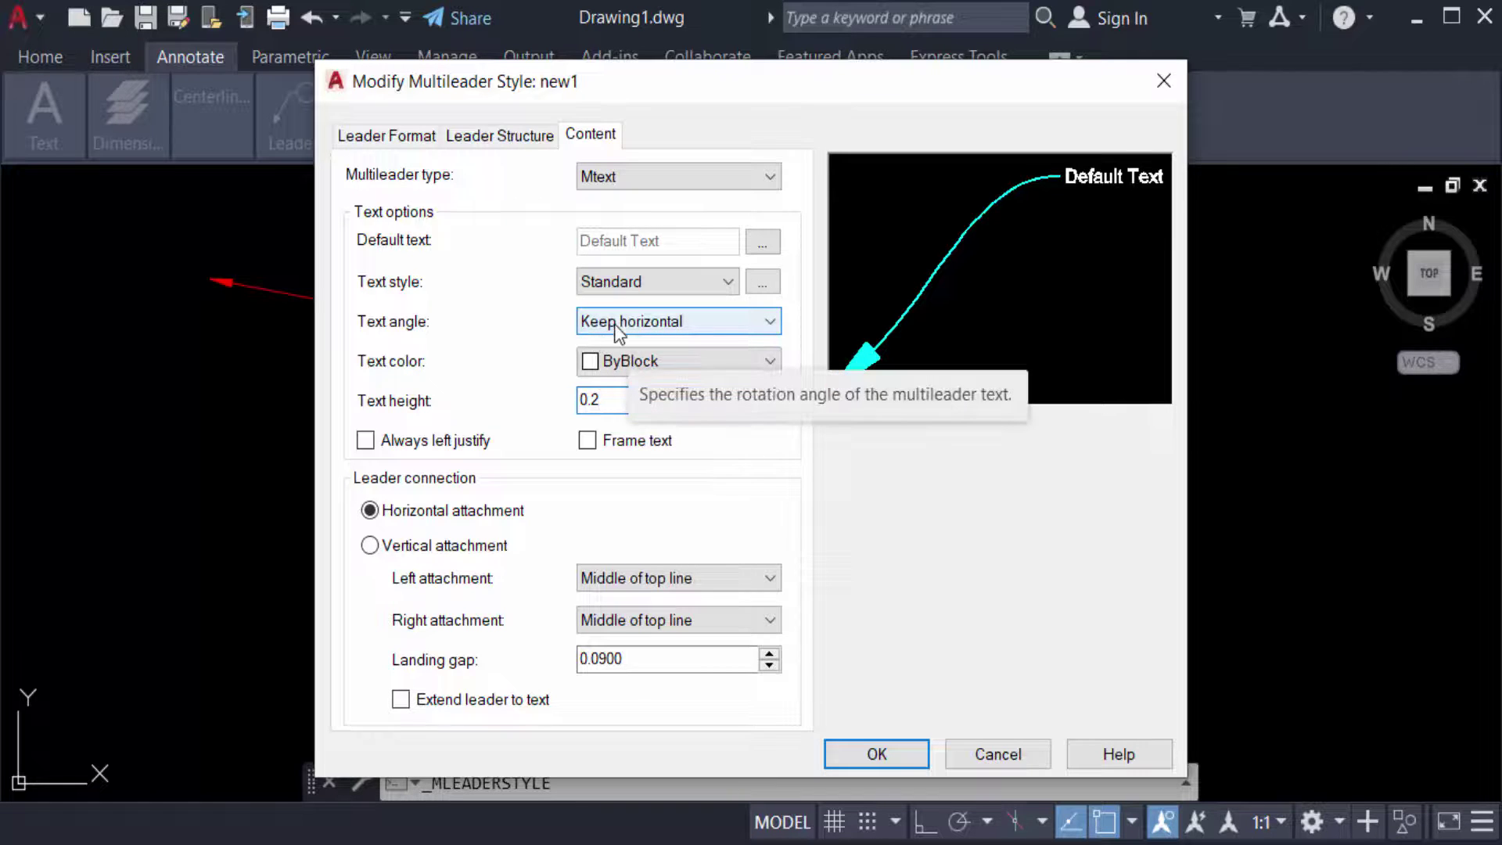
left_click(608, 285)
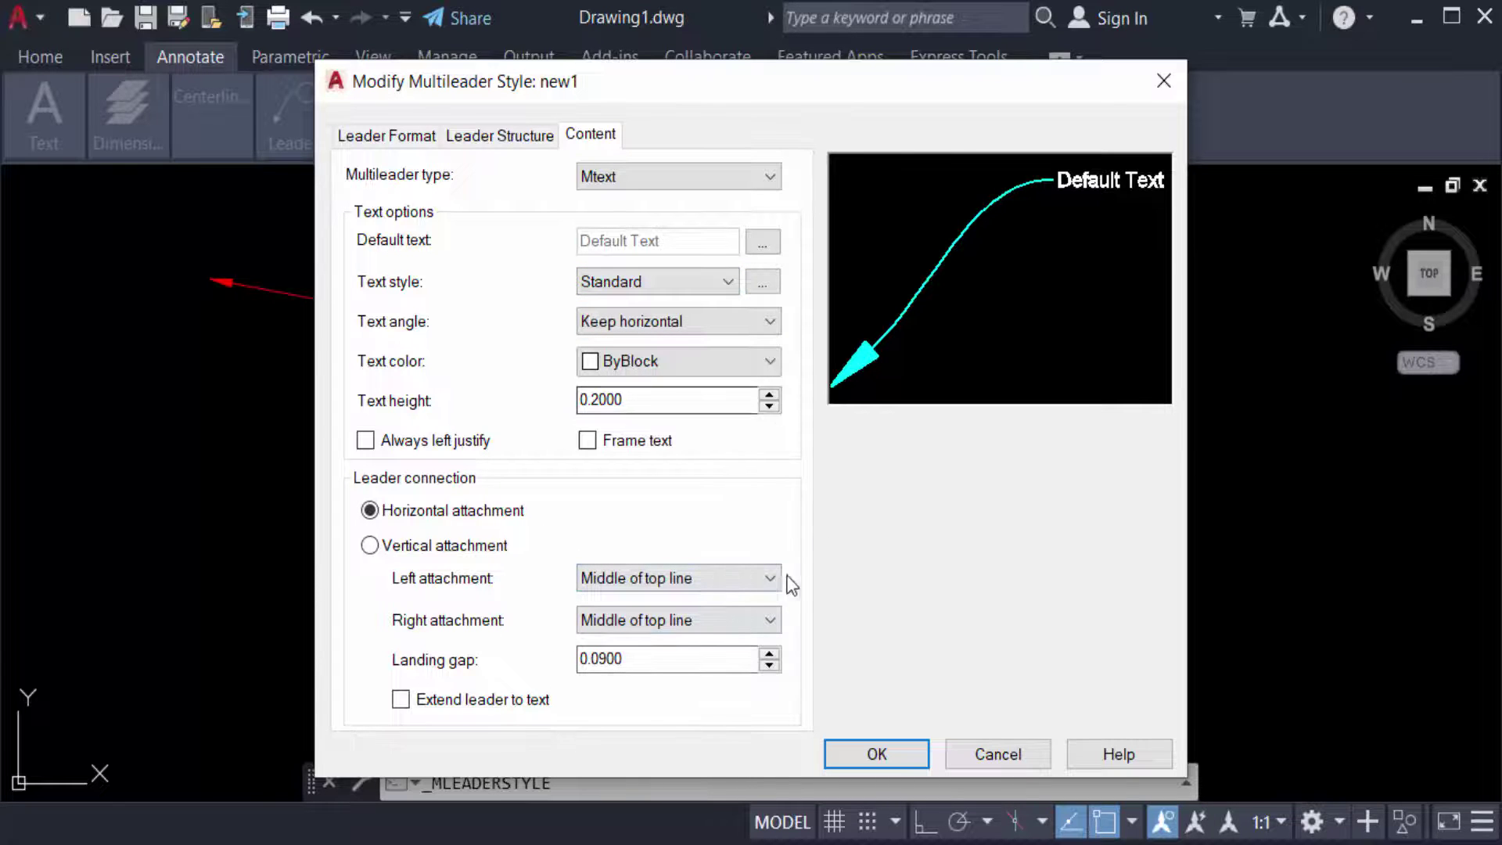
left_click(877, 755)
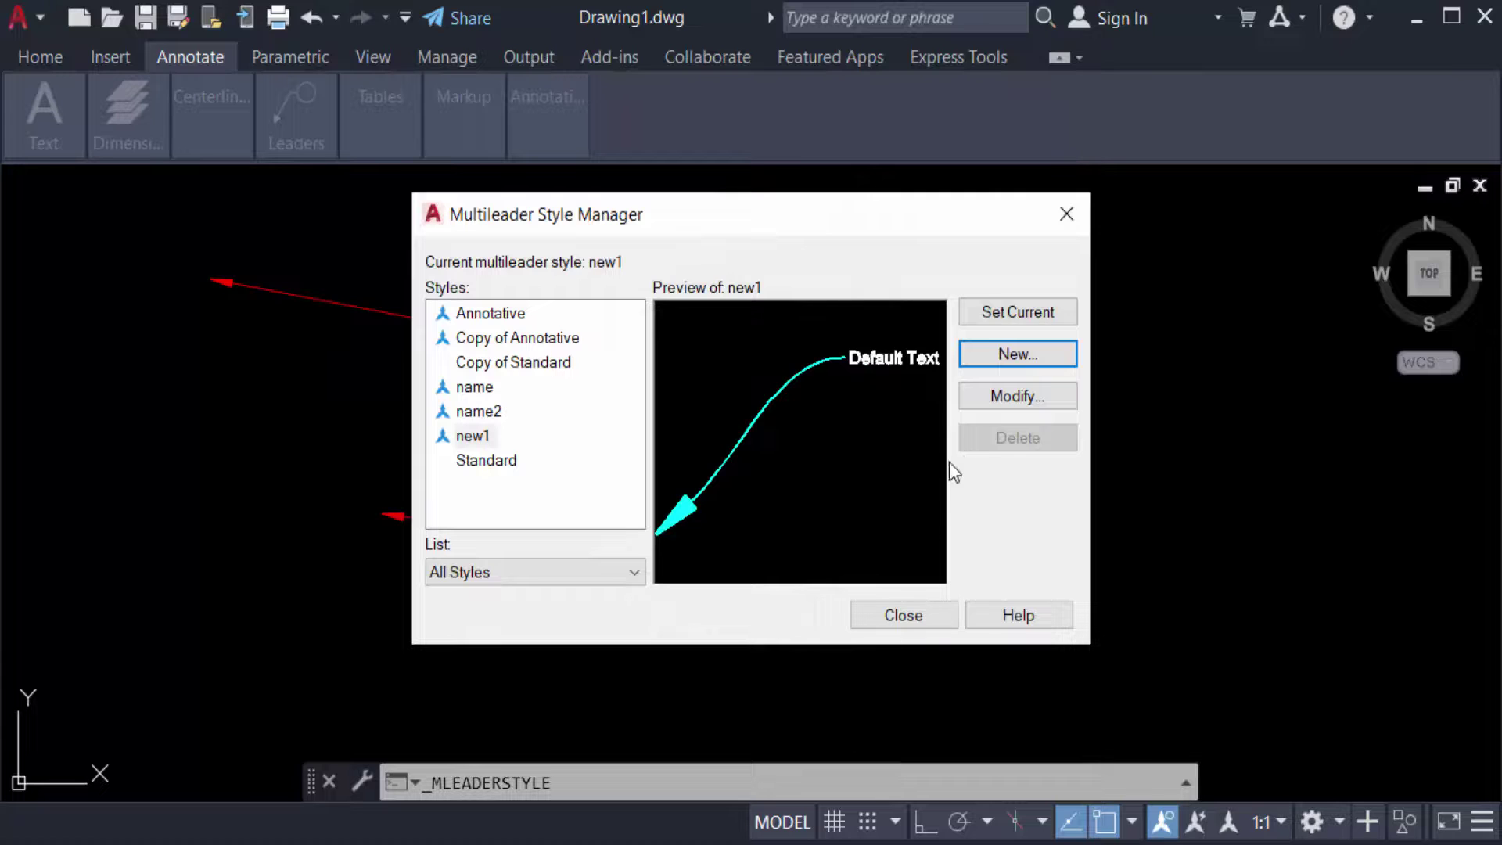
left_click(904, 615)
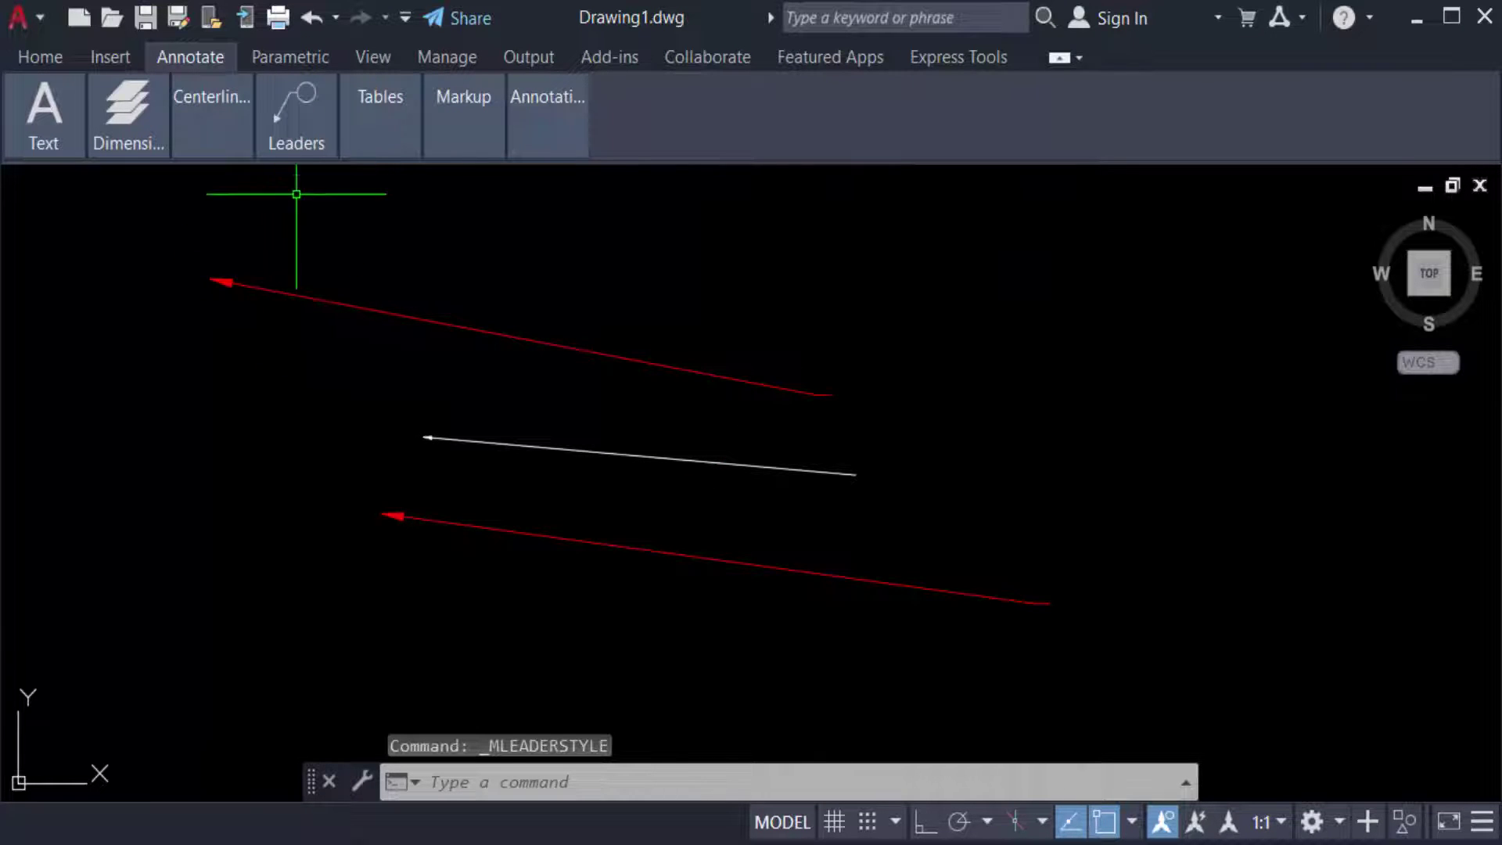
Draw a cyan spline multileader labelled 'new1' above the red and white arrows
left_click(297, 117)
left_click(302, 206)
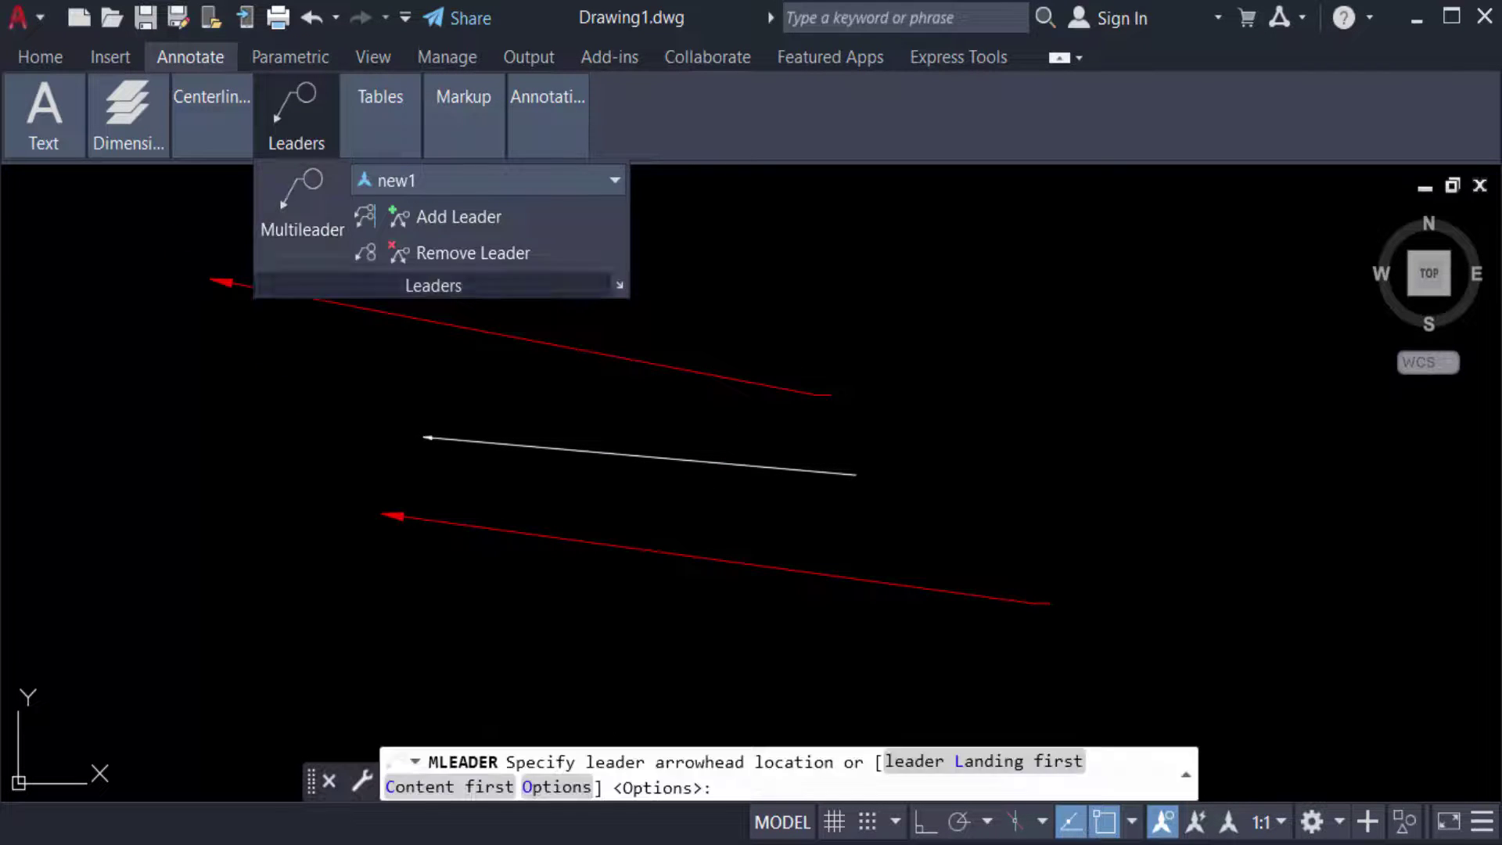
left_click(789, 311)
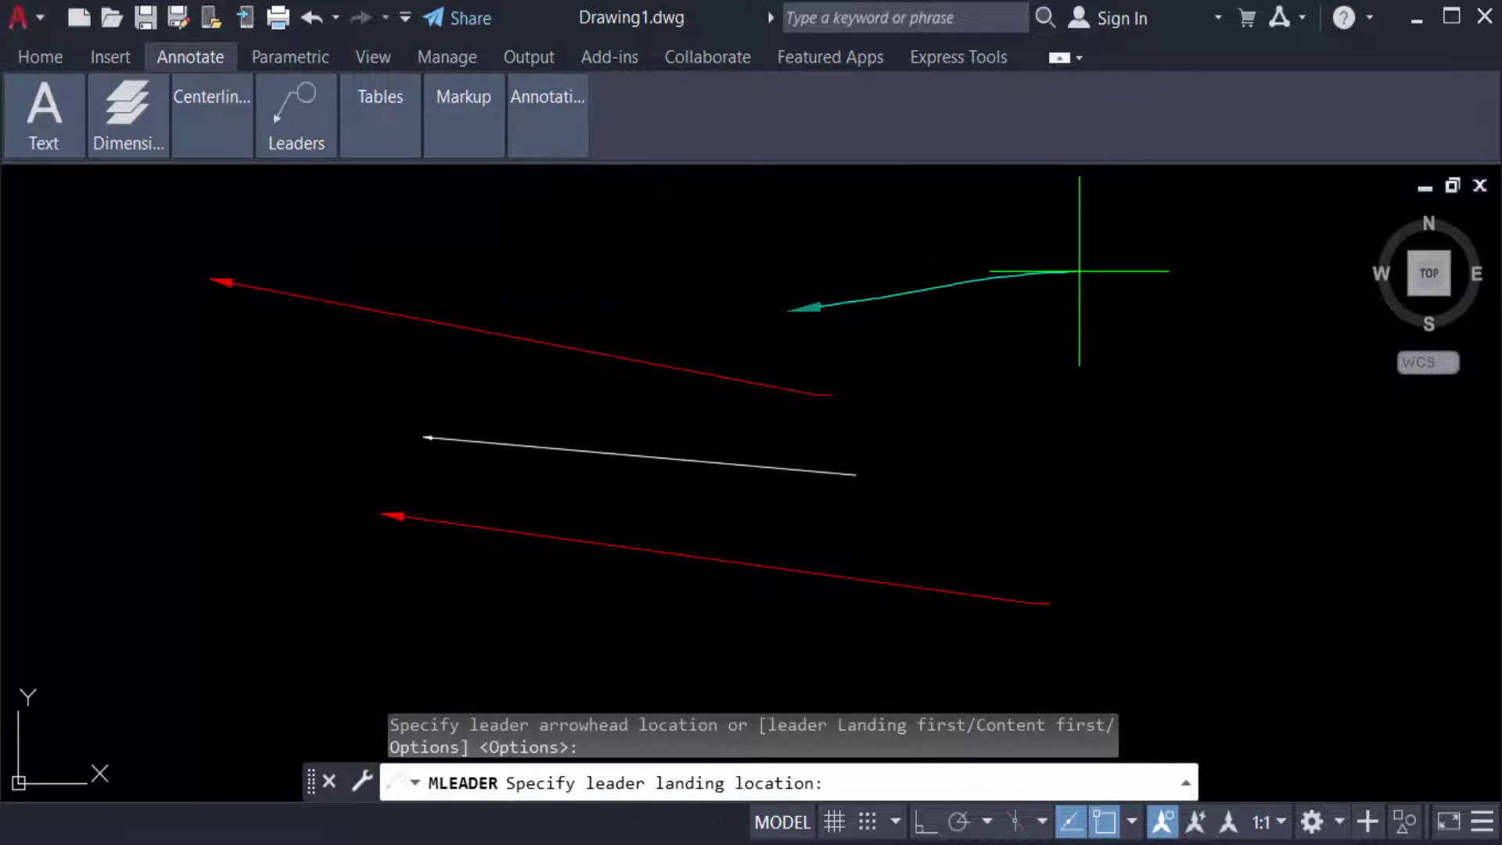
left_click(1162, 273)
scroll(1157, 287, "up", 3)
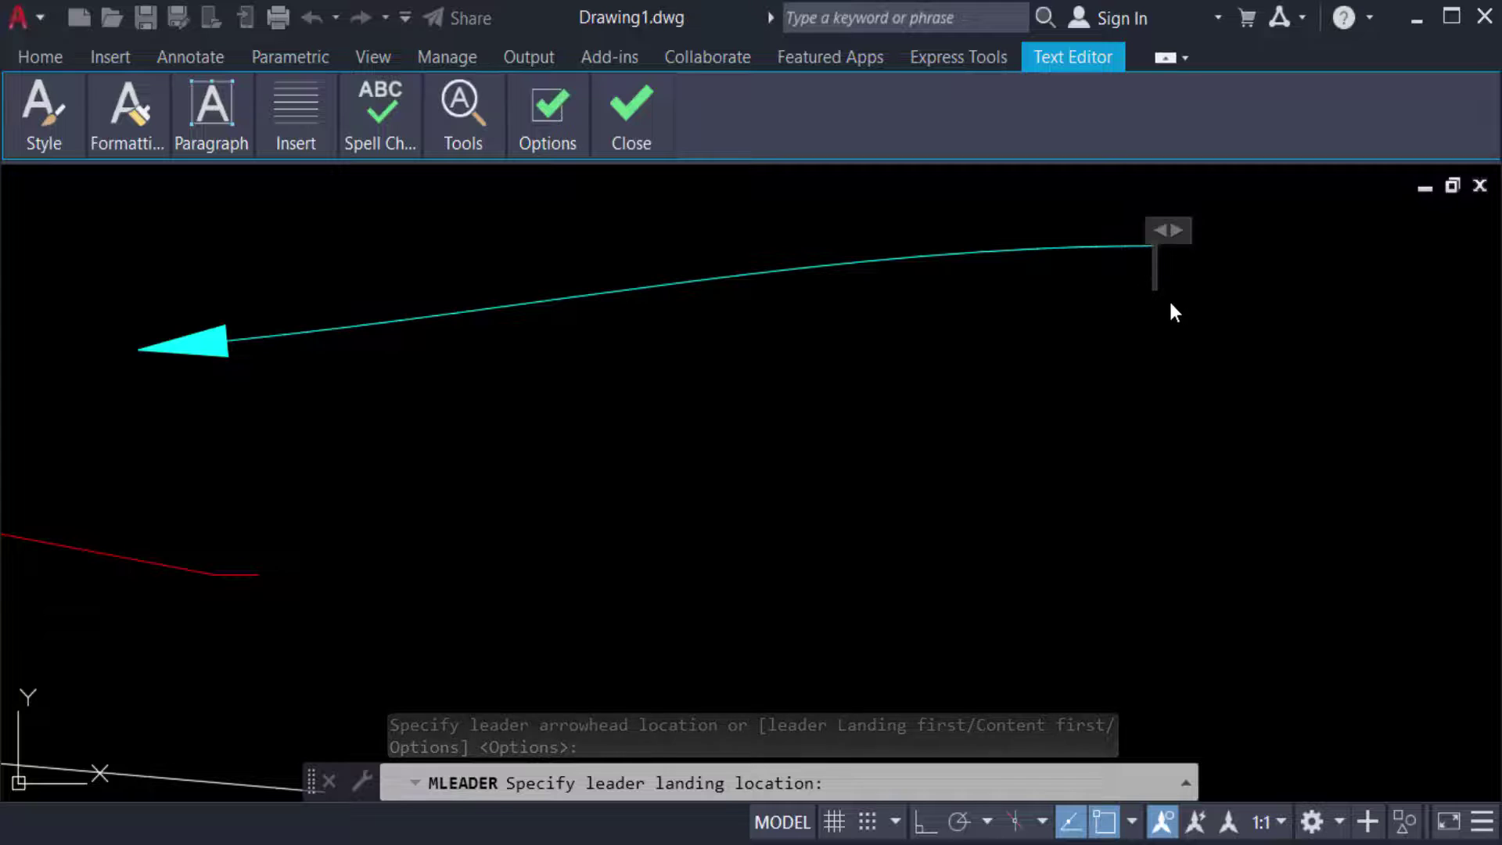
type("new")
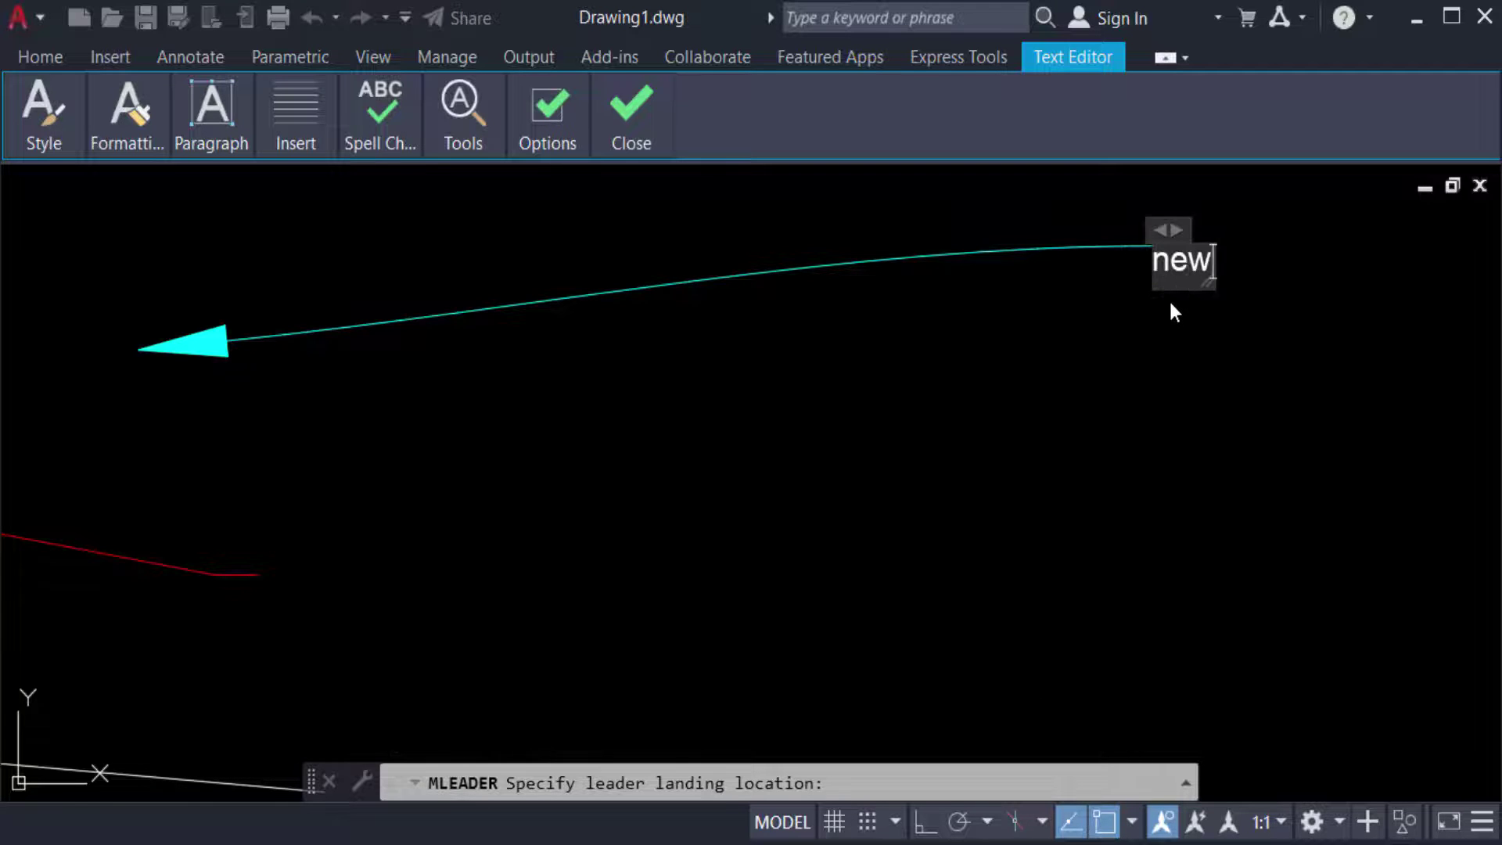
type("1")
left_click(1236, 318)
scroll(1127, 352, "down", 2)
scroll(1094, 348, "up", 3)
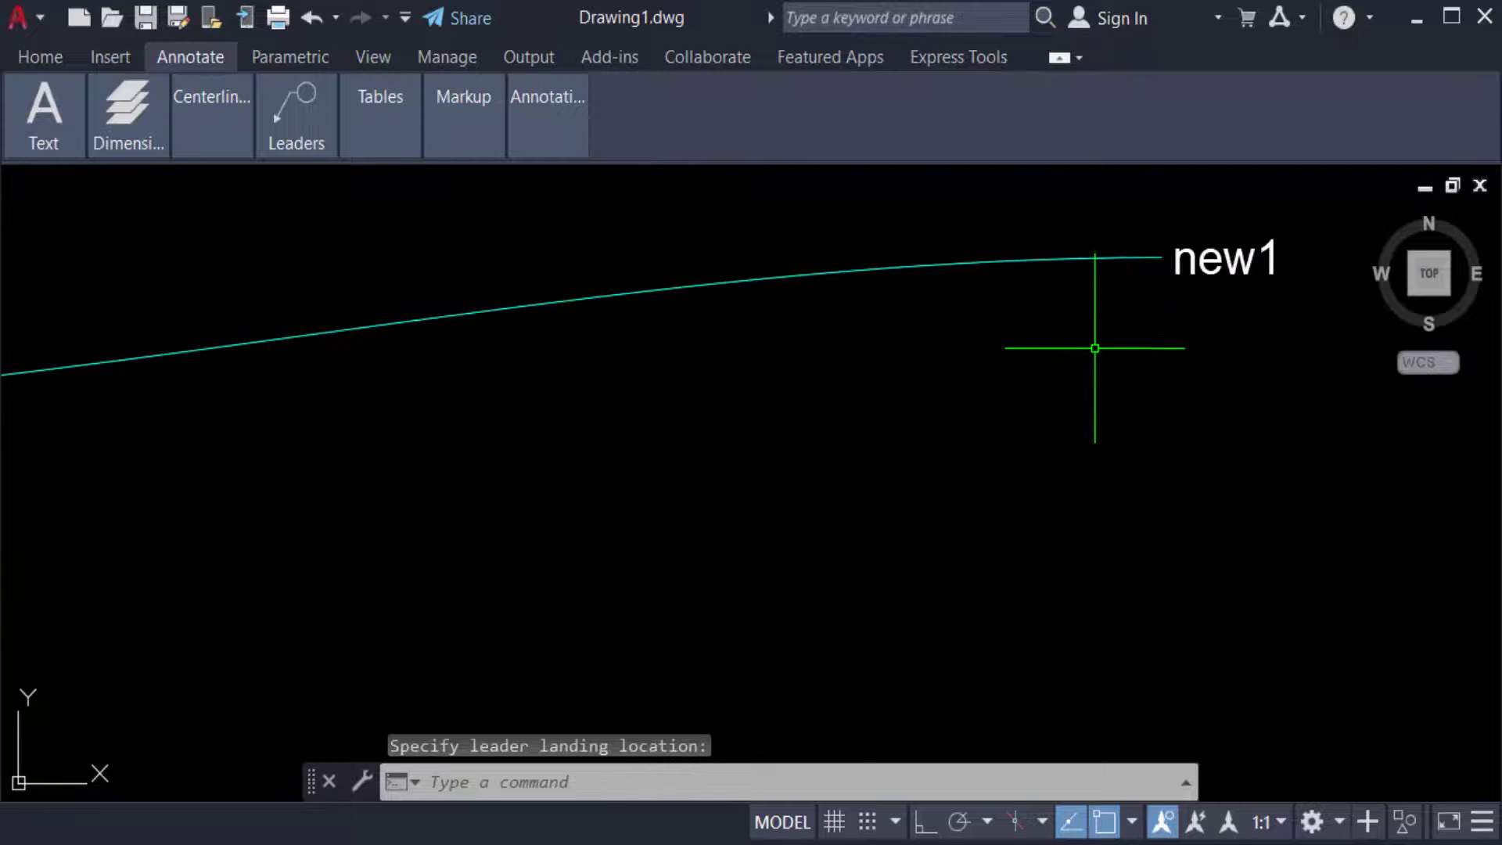
scroll(1093, 348, "down", 1)
scroll(939, 352, "down", 1)
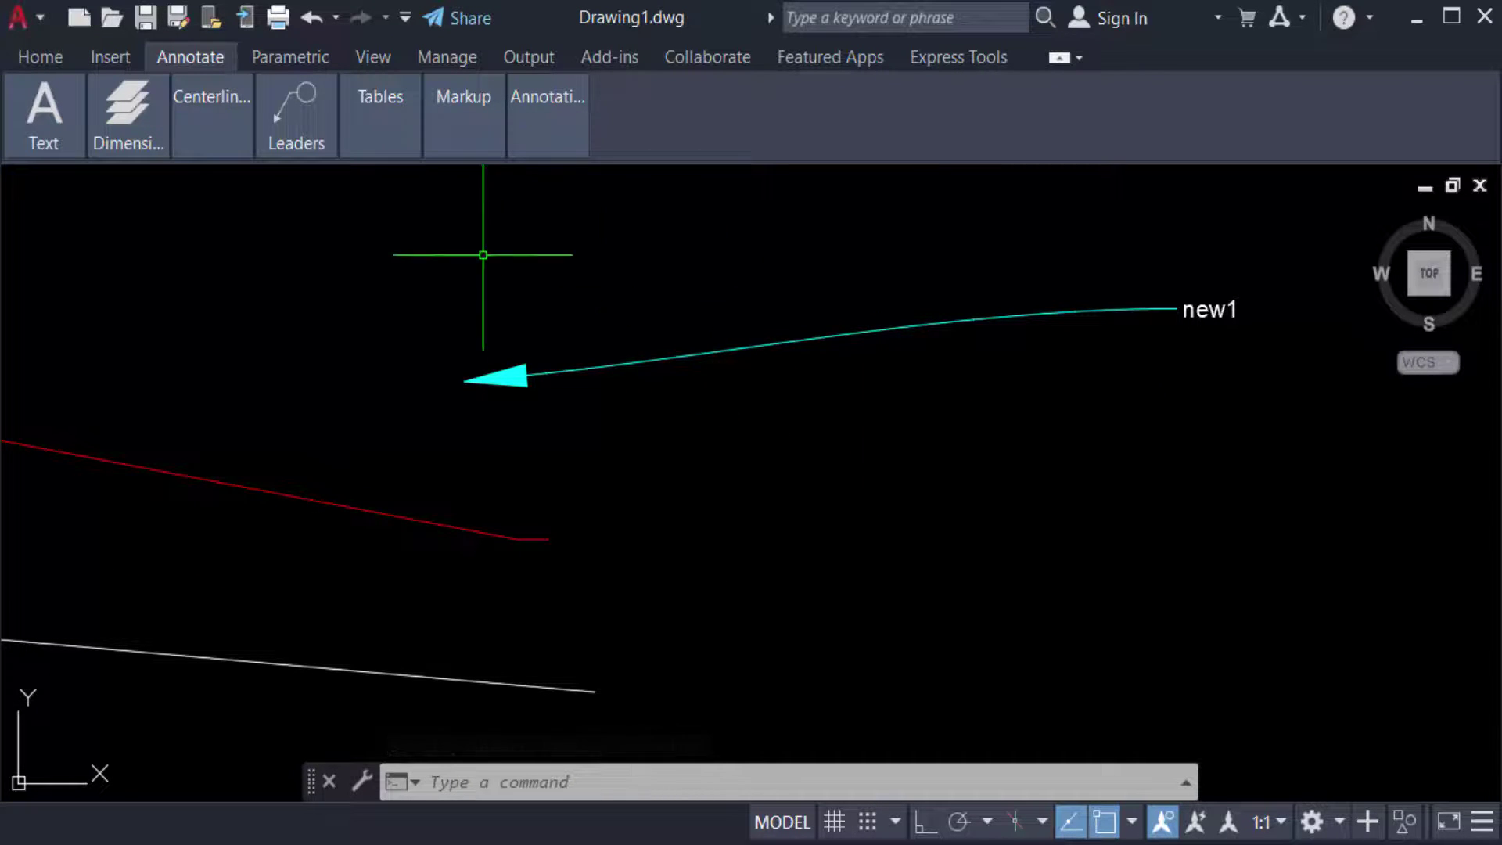
Add an unlabelled cyan spline leader below 'new1', then start a third multileader
key("Return")
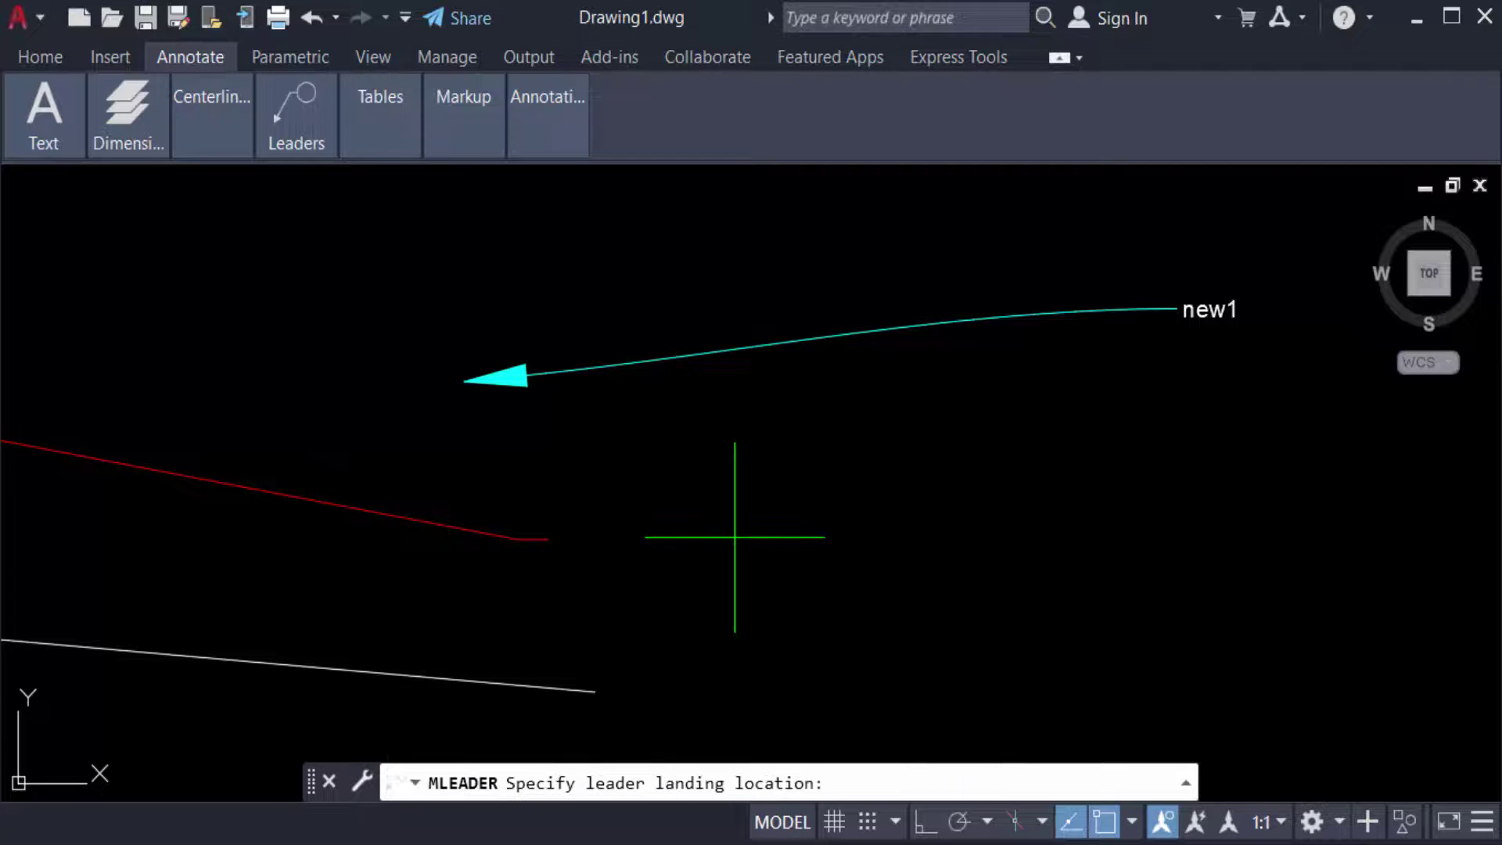
left_click(734, 537)
left_click(1368, 587)
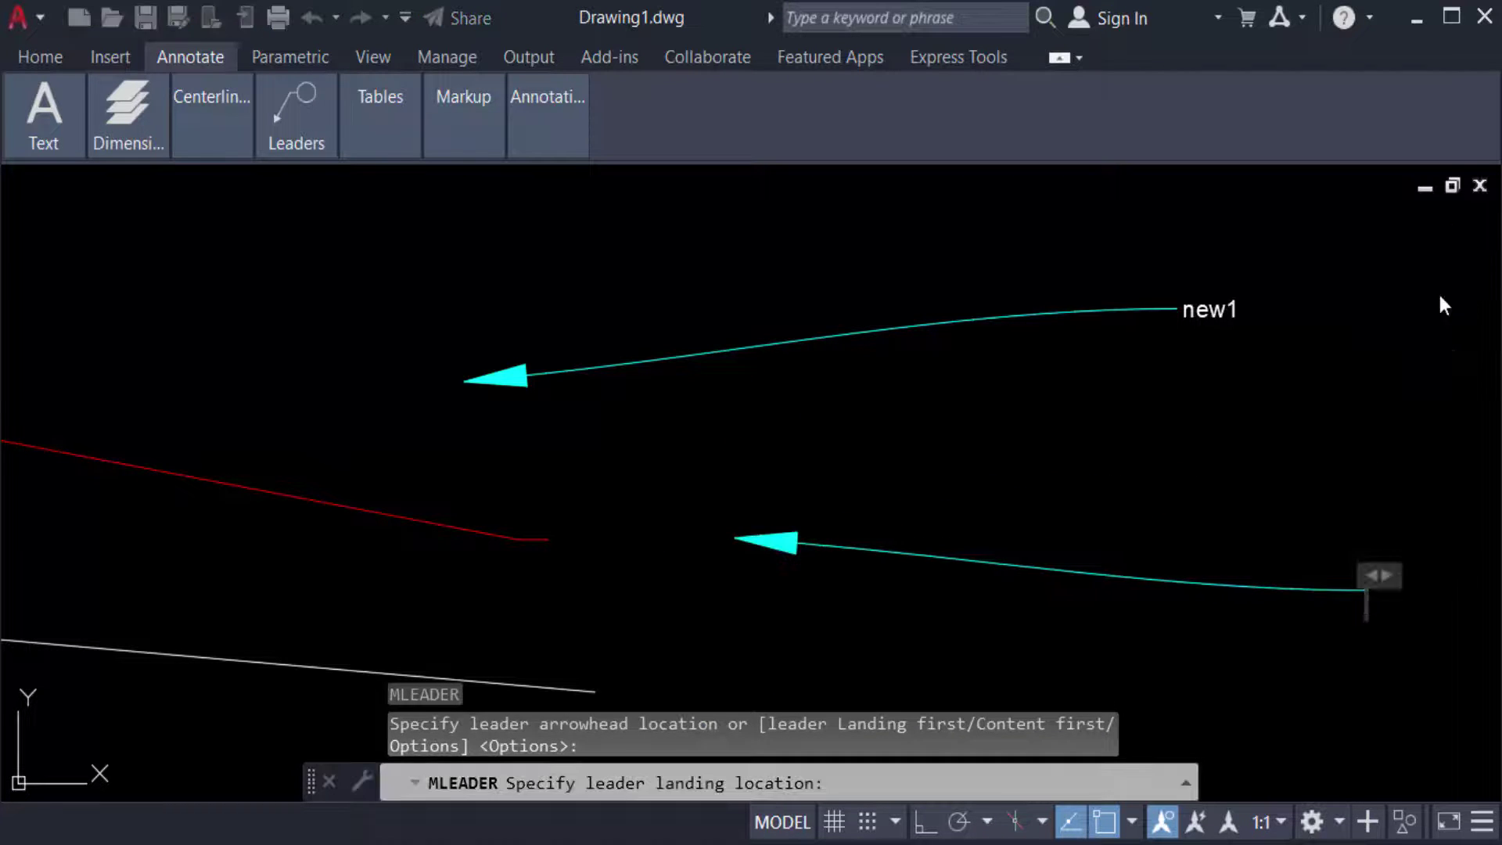
key("Escape")
scroll(633, 416, "down", 2)
scroll(974, 517, "up", 5)
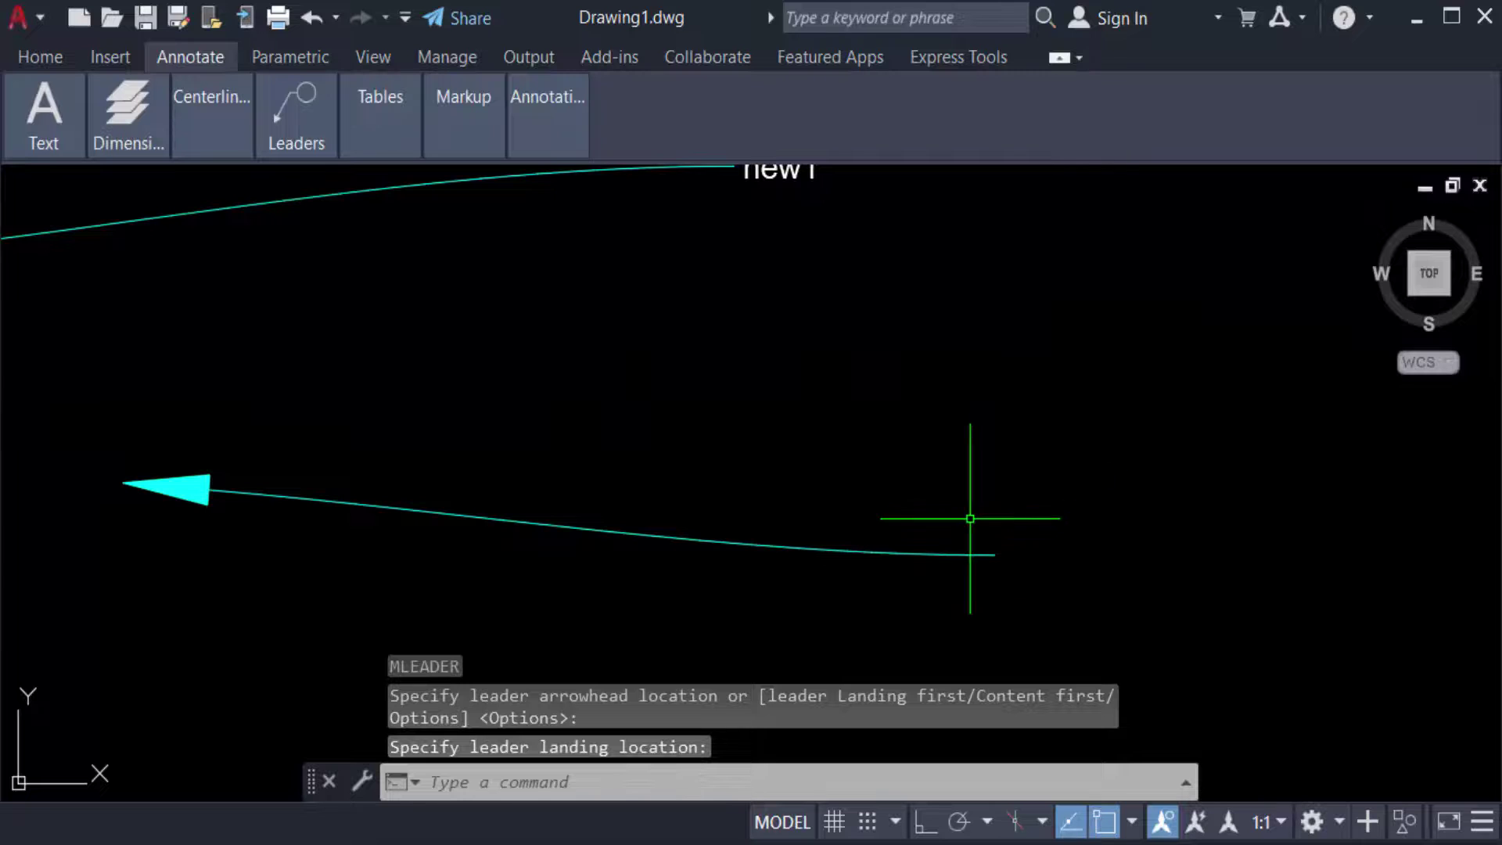
key("Return")
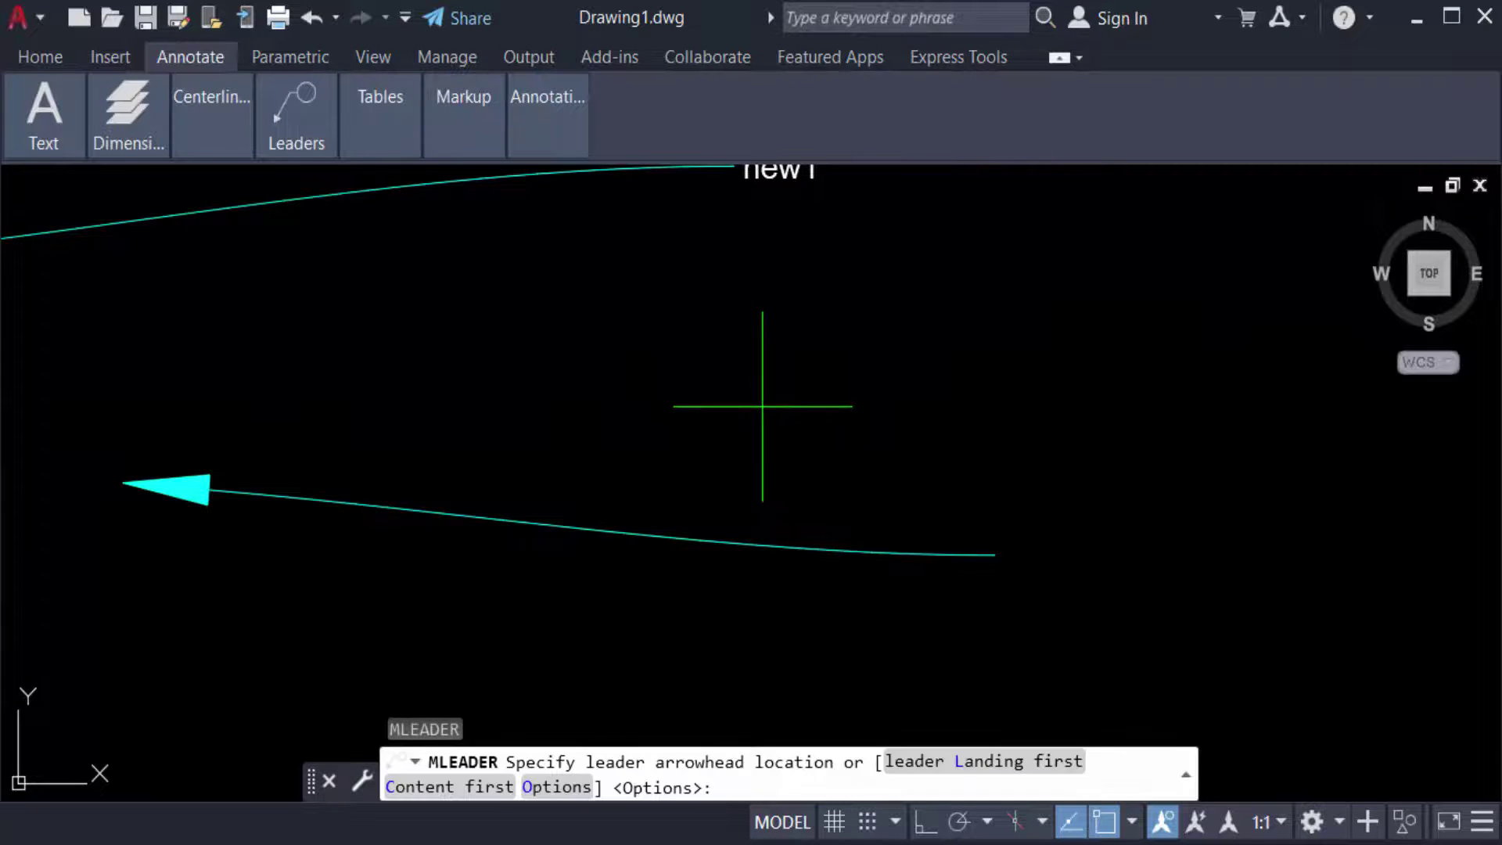
scroll(763, 411, "down", 4)
Place the third leader's arrowhead and landing near the top, labelled 'new2' over 'level1'
left_click(399, 264)
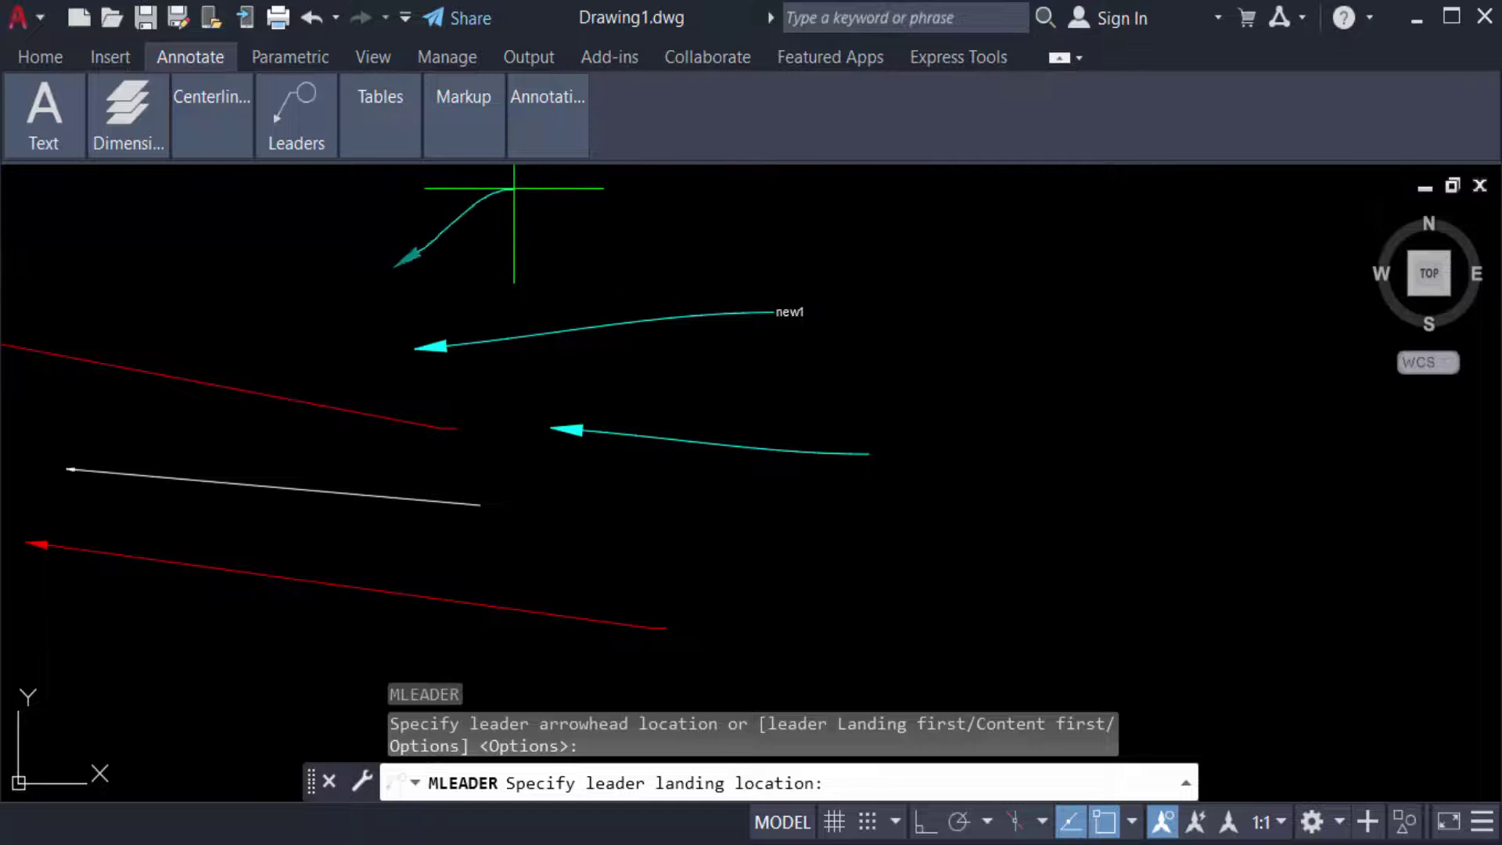
scroll(446, 205, "up", 5)
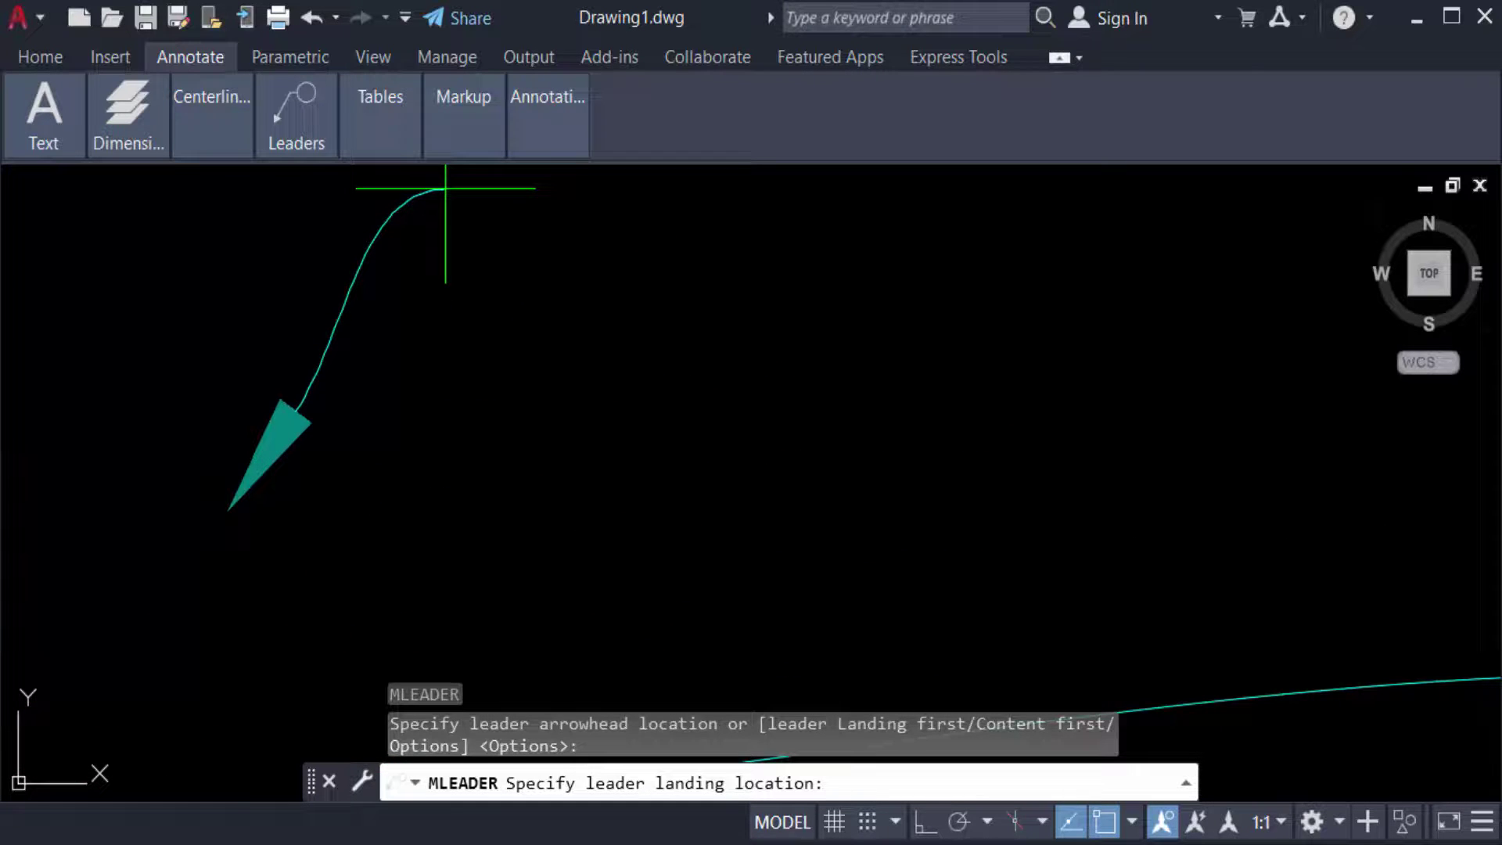
left_click(447, 188)
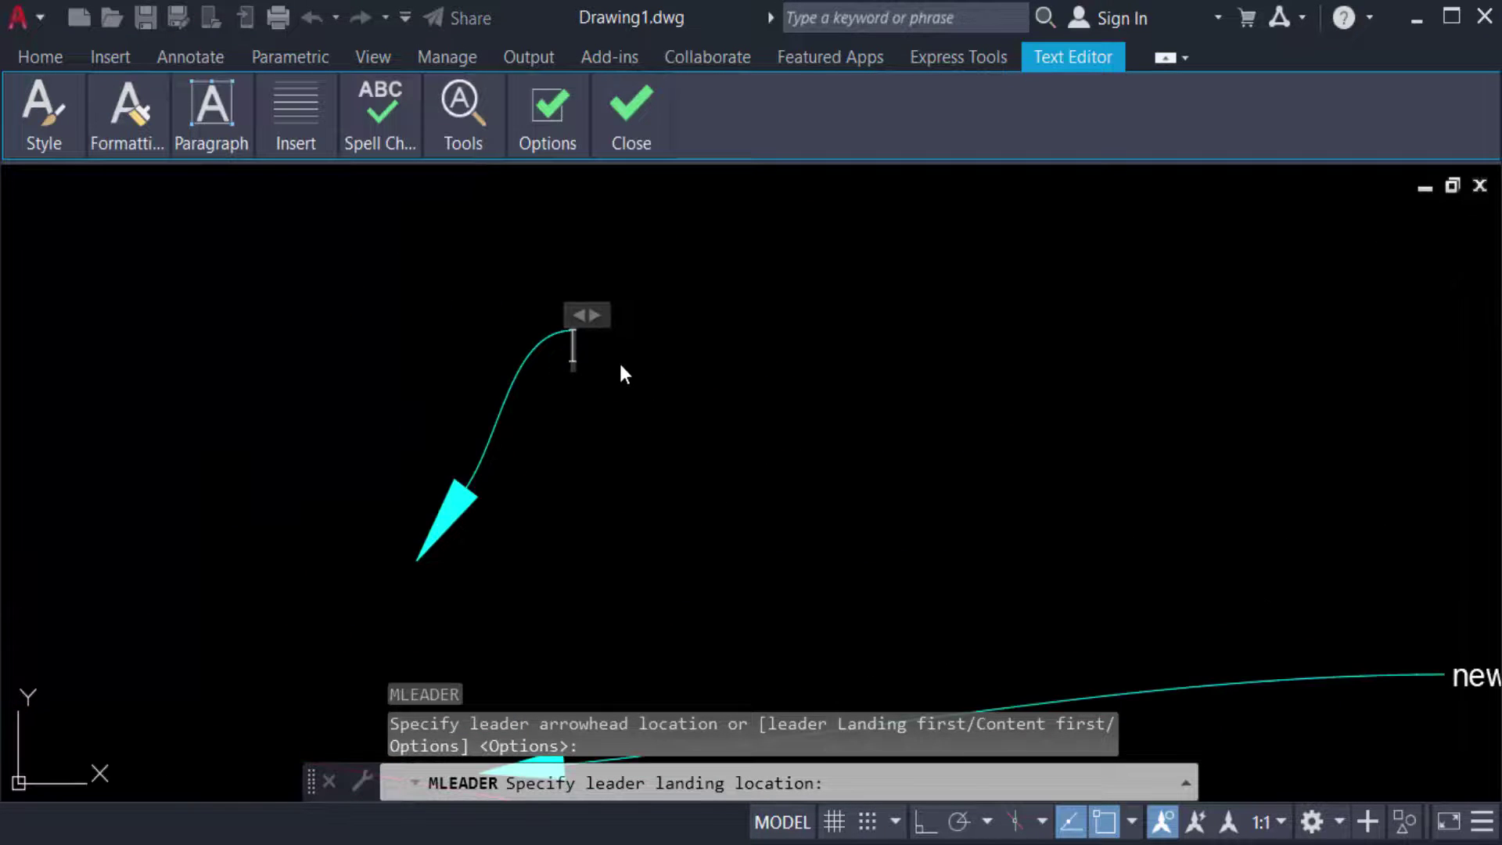
type("new")
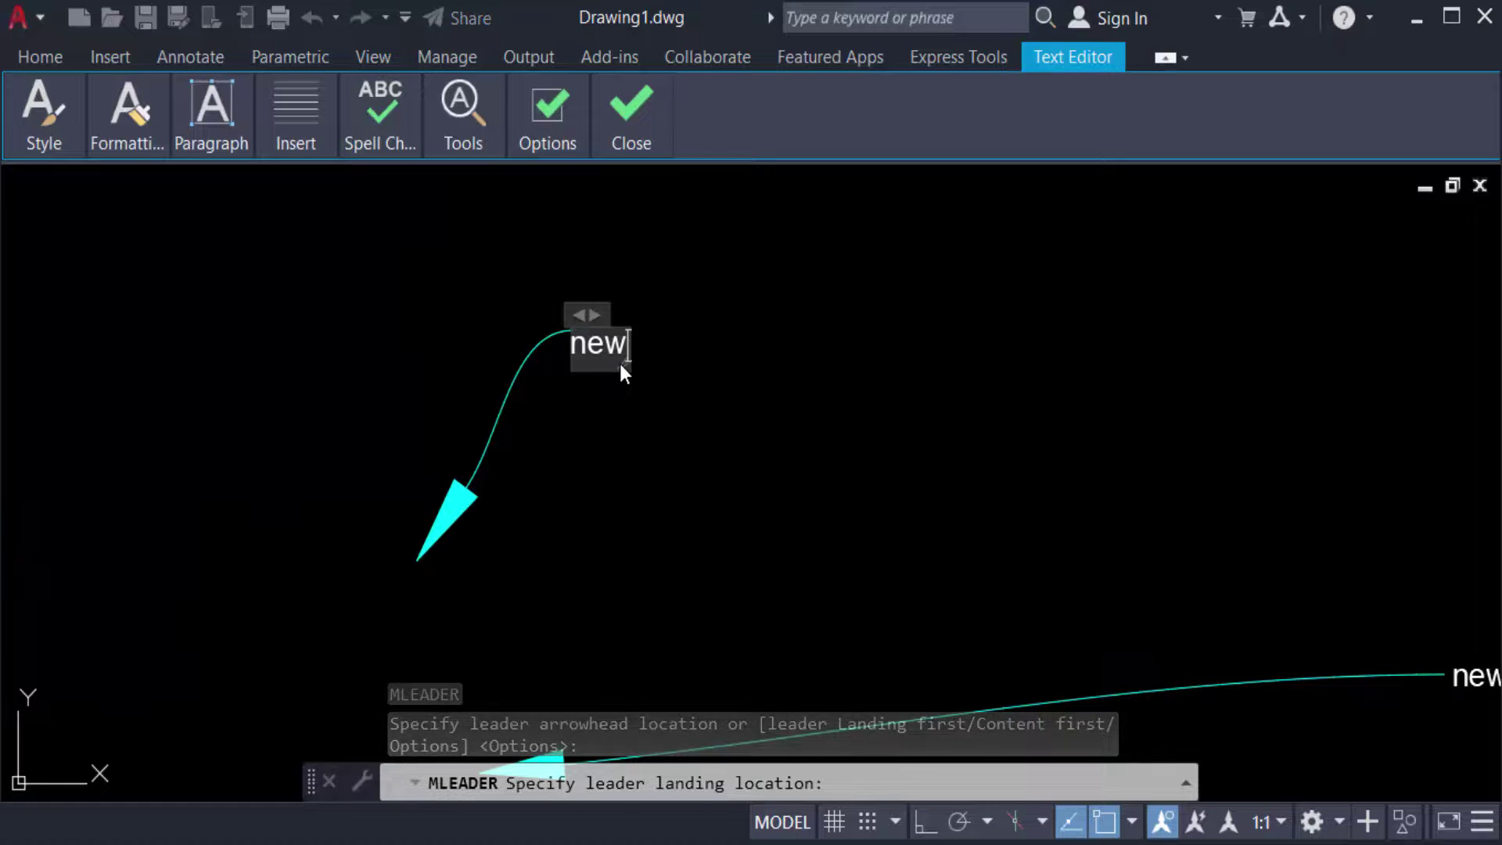
type("2")
key("Return")
type("level")
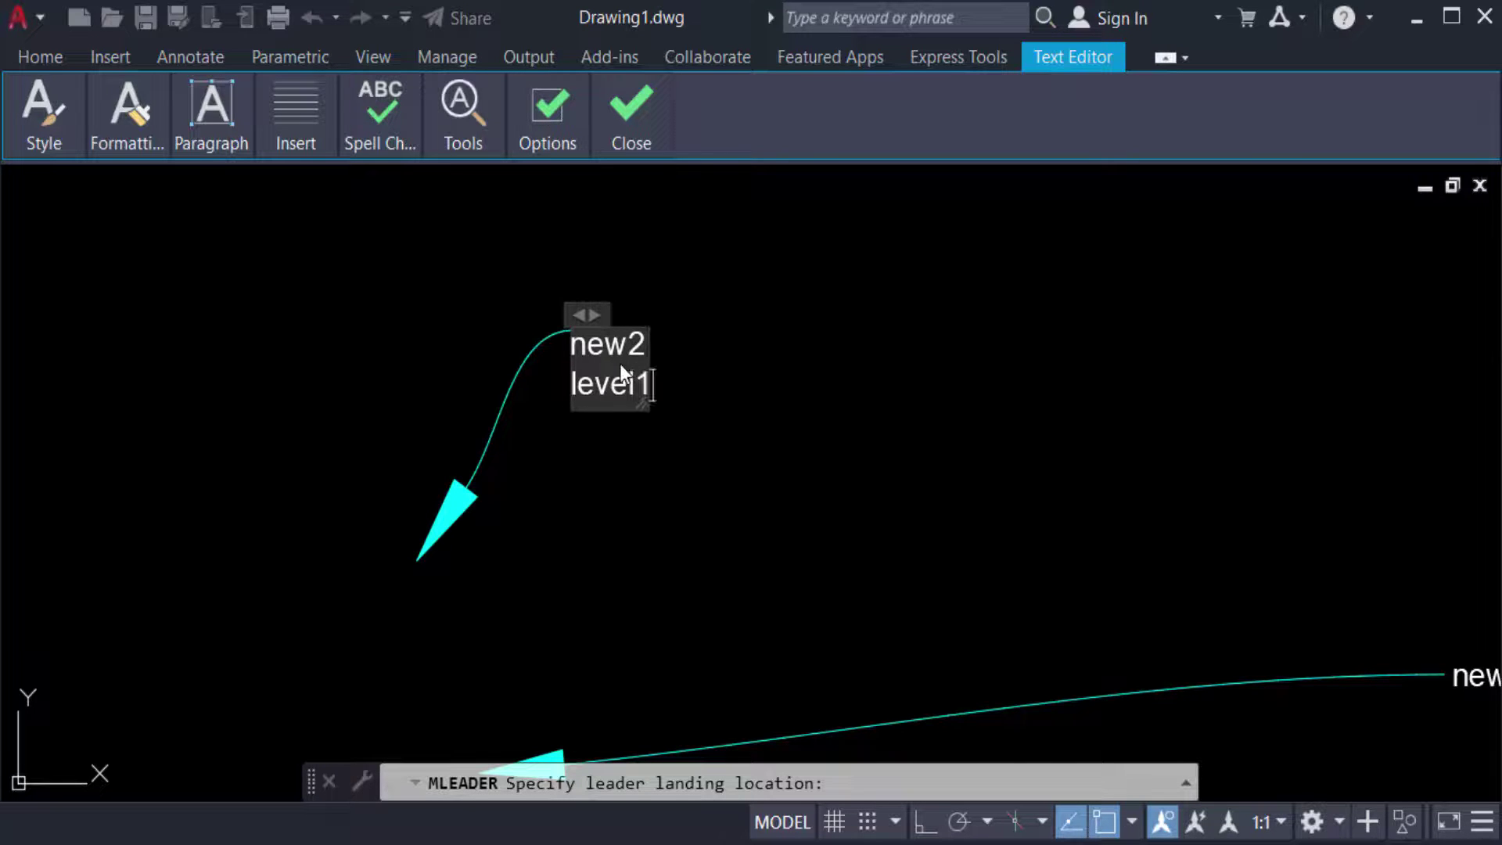
type("1")
left_click(806, 360)
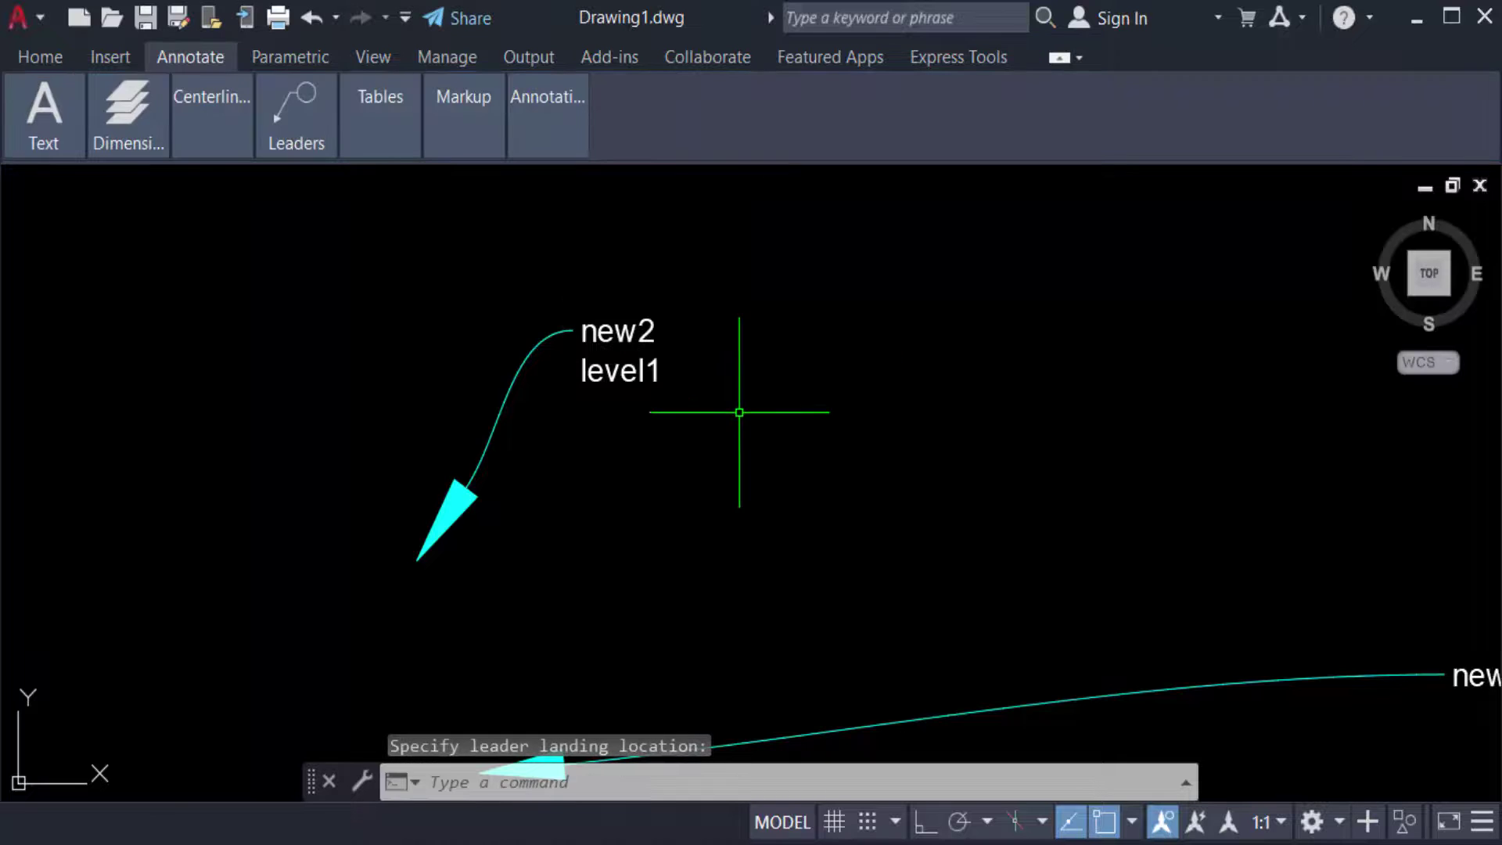
scroll(658, 388, "up", 2)
scroll(658, 387, "down", 2)
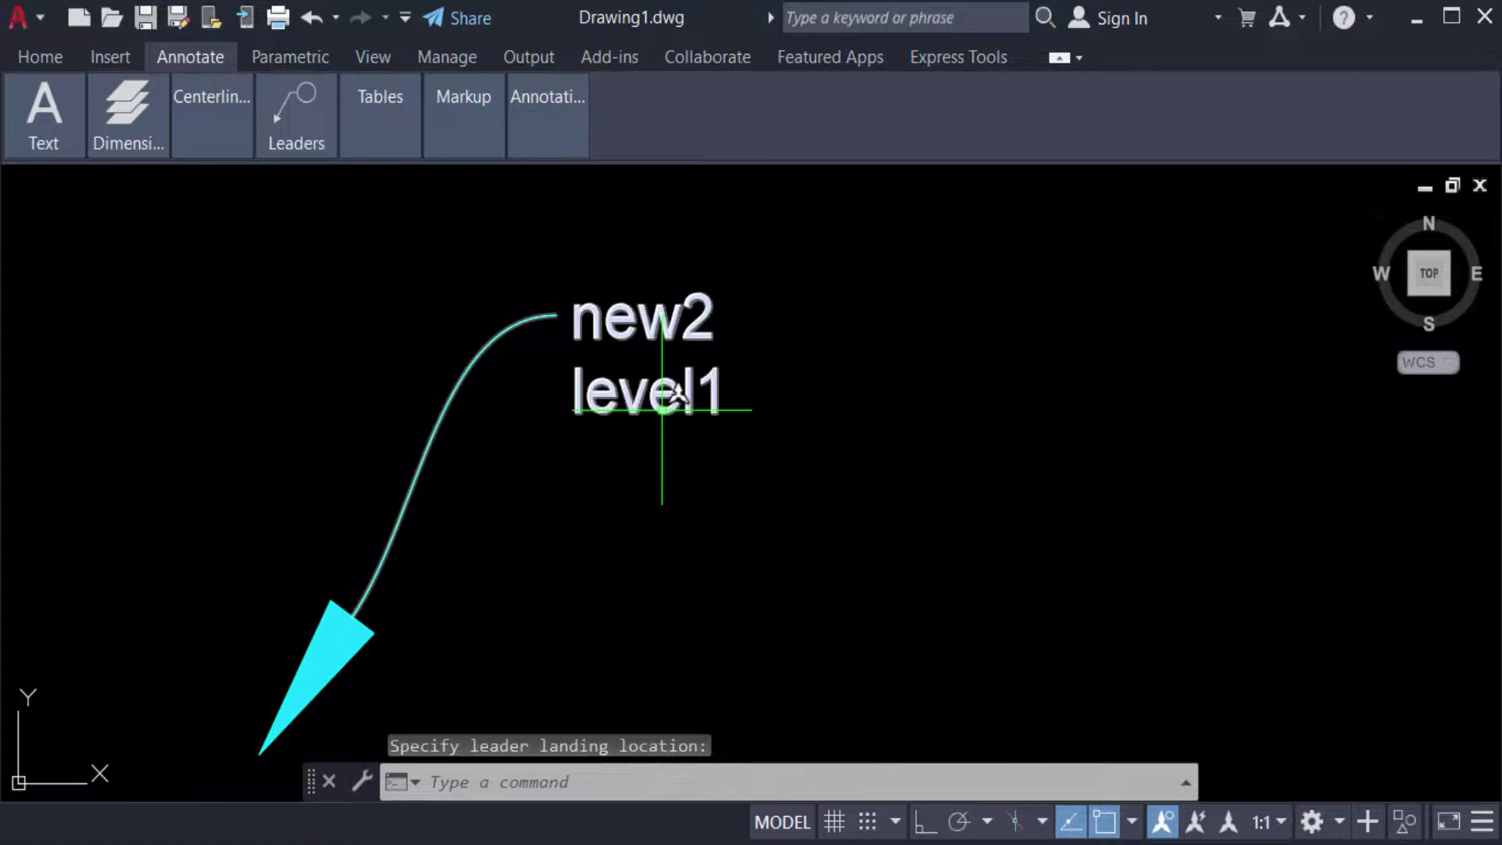
scroll(631, 413, "down", 3)
scroll(893, 428, "down", 3)
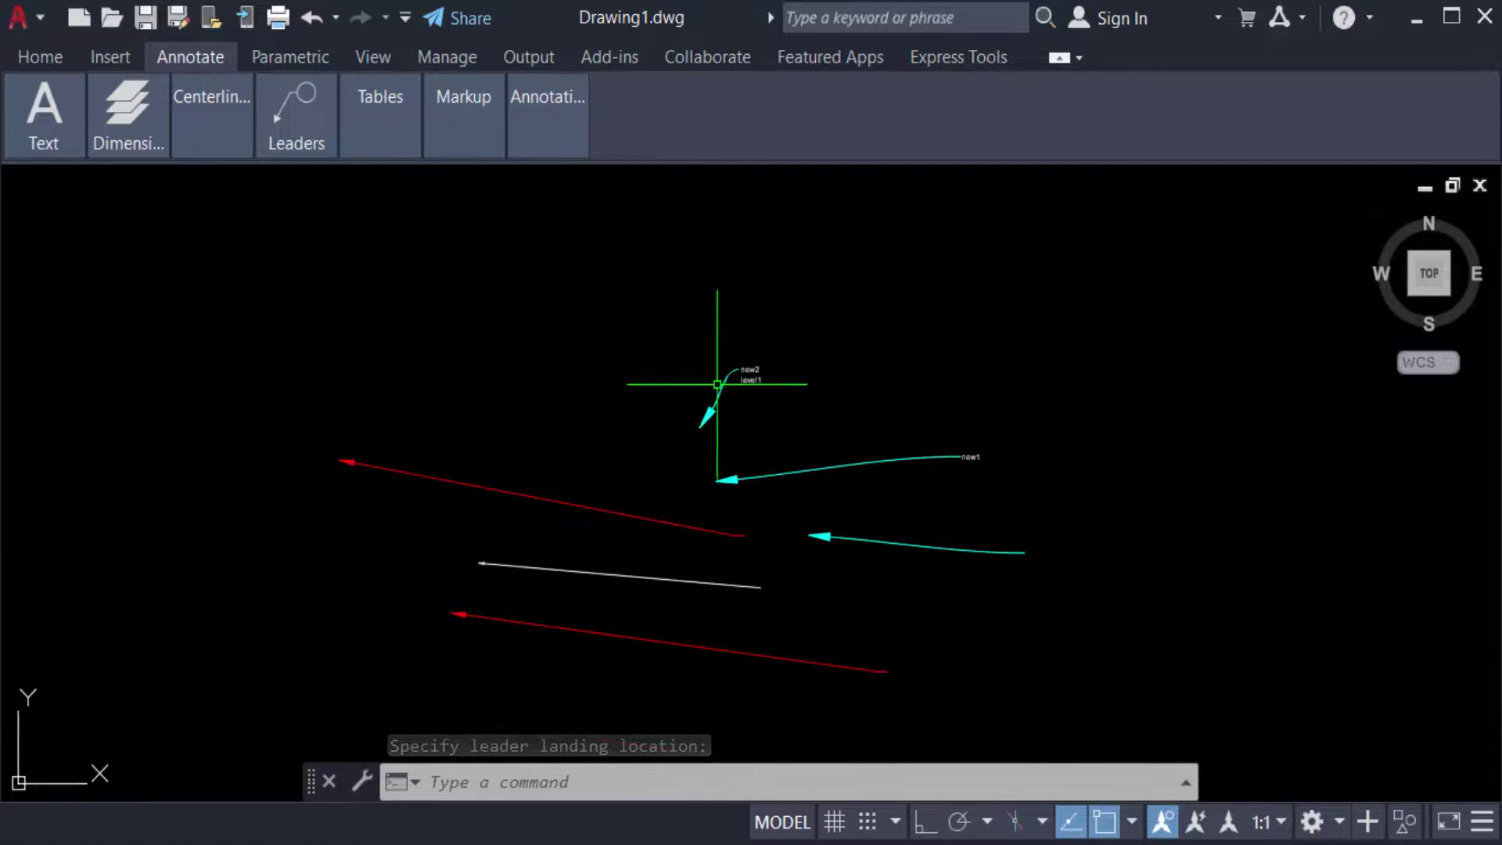
scroll(728, 375, "up", 5)
scroll(745, 352, "down", 2)
scroll(611, 494, "down", 3)
scroll(604, 493, "up", 3)
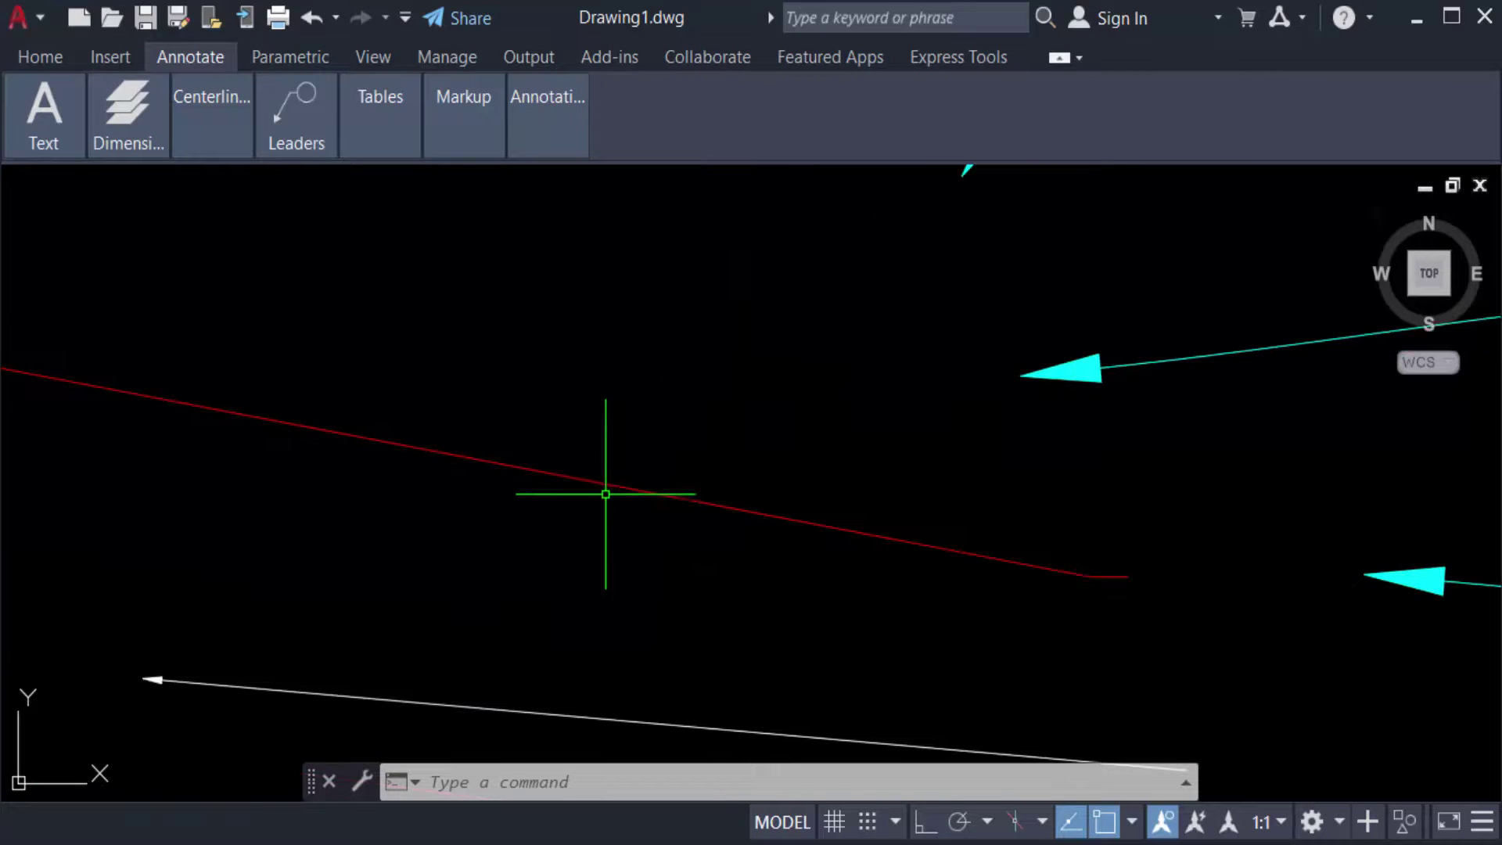
scroll(604, 493, "down", 3)
Create multileader style '2' starting from Annotative in the Multileader Style Manager
left_click(299, 125)
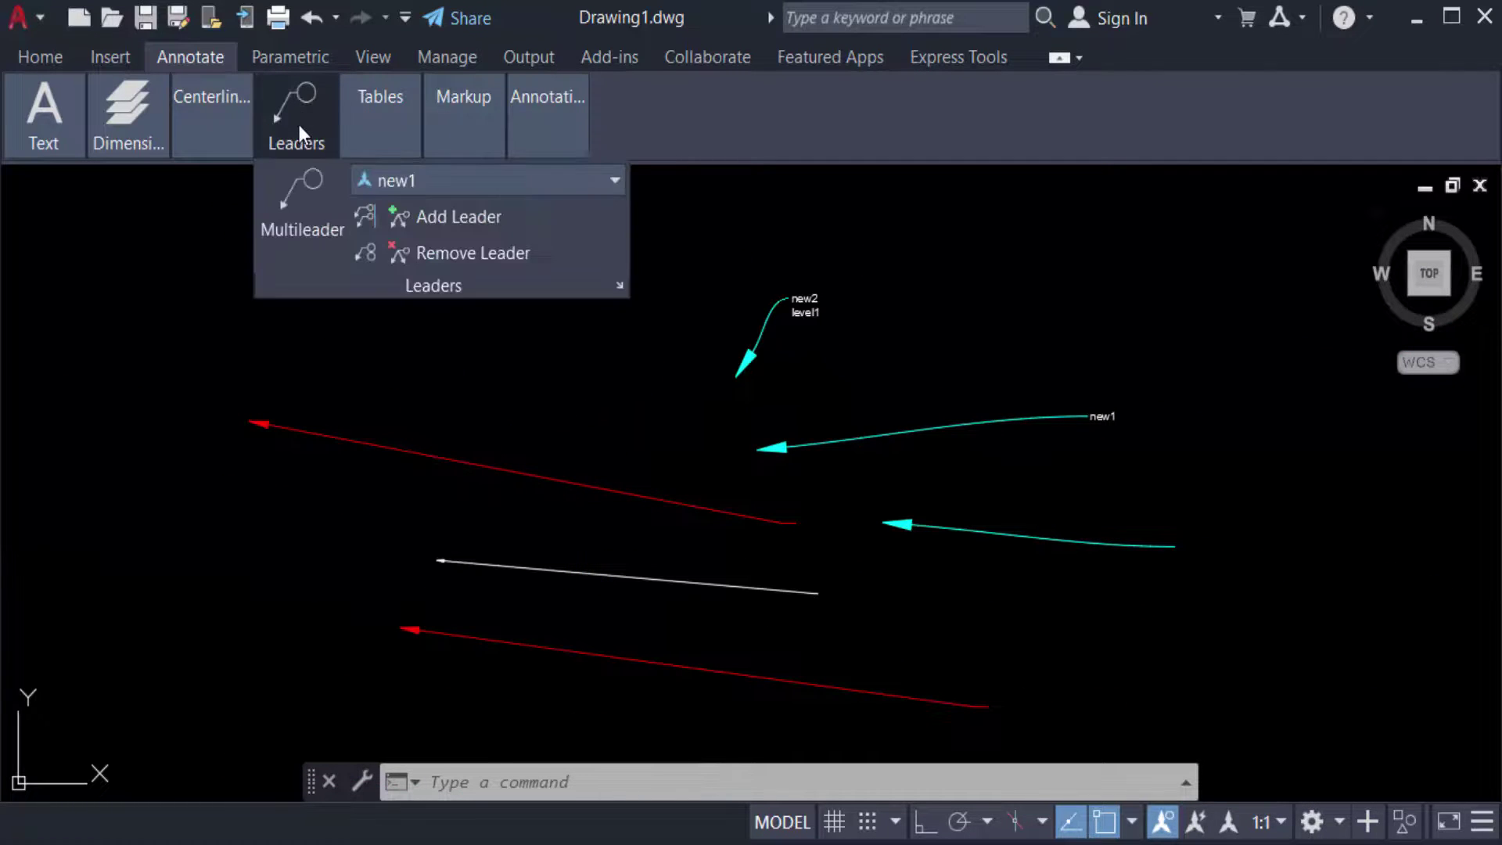
left_click(450, 180)
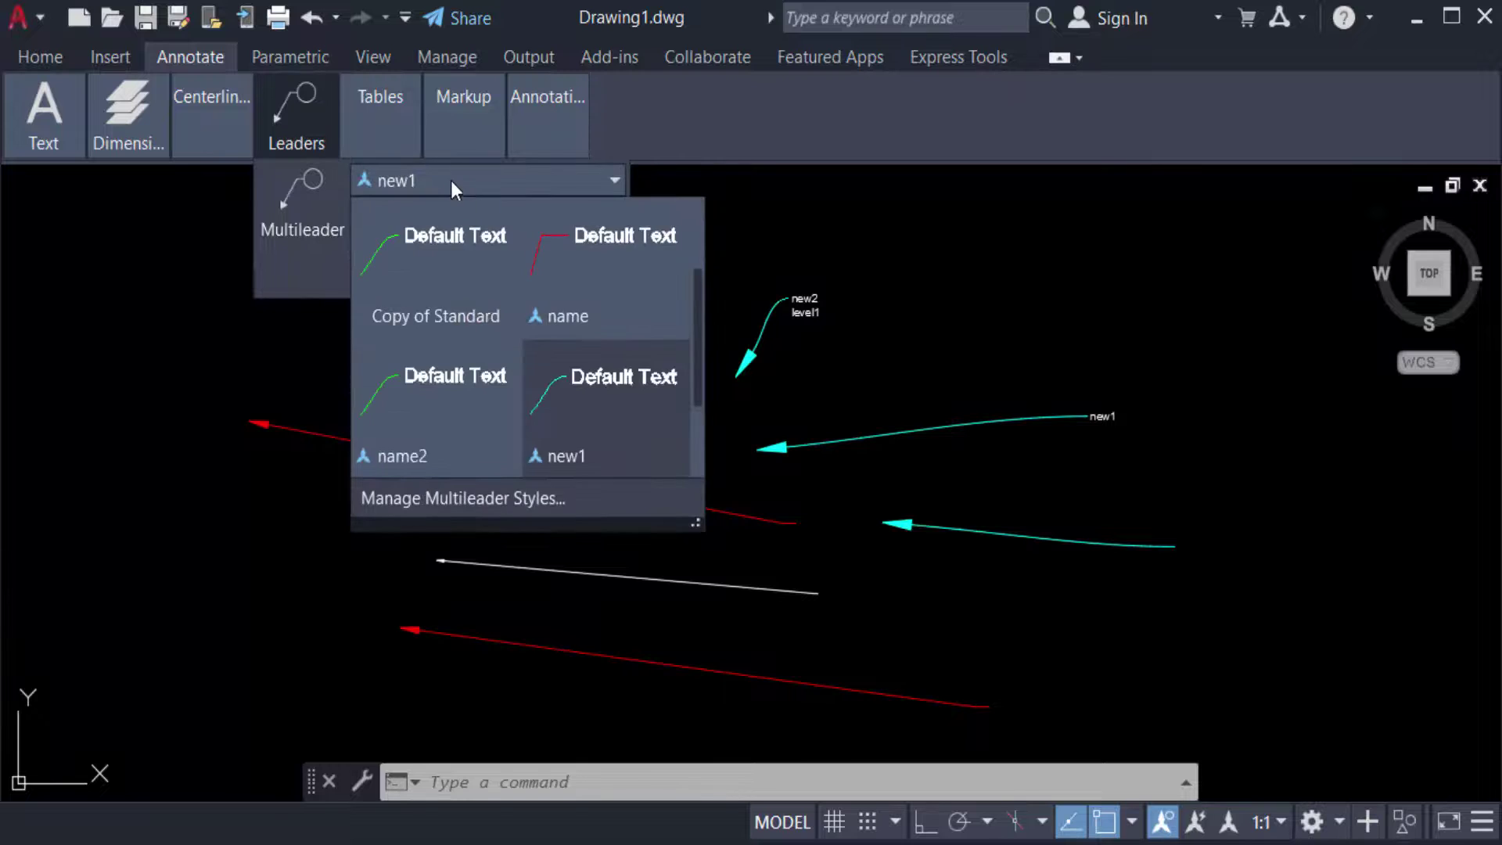
left_click(433, 499)
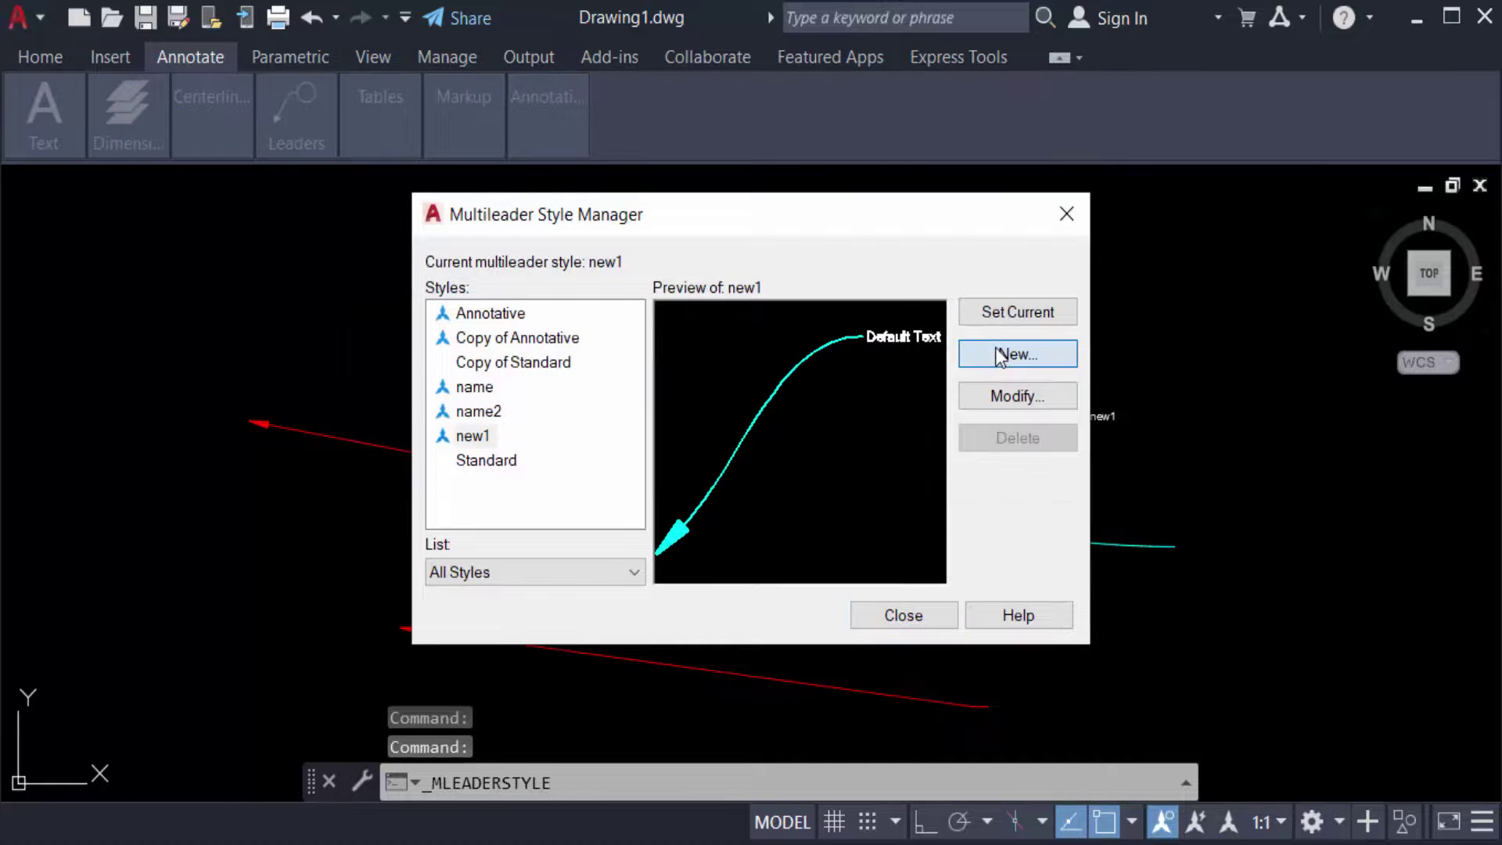
left_click(1017, 353)
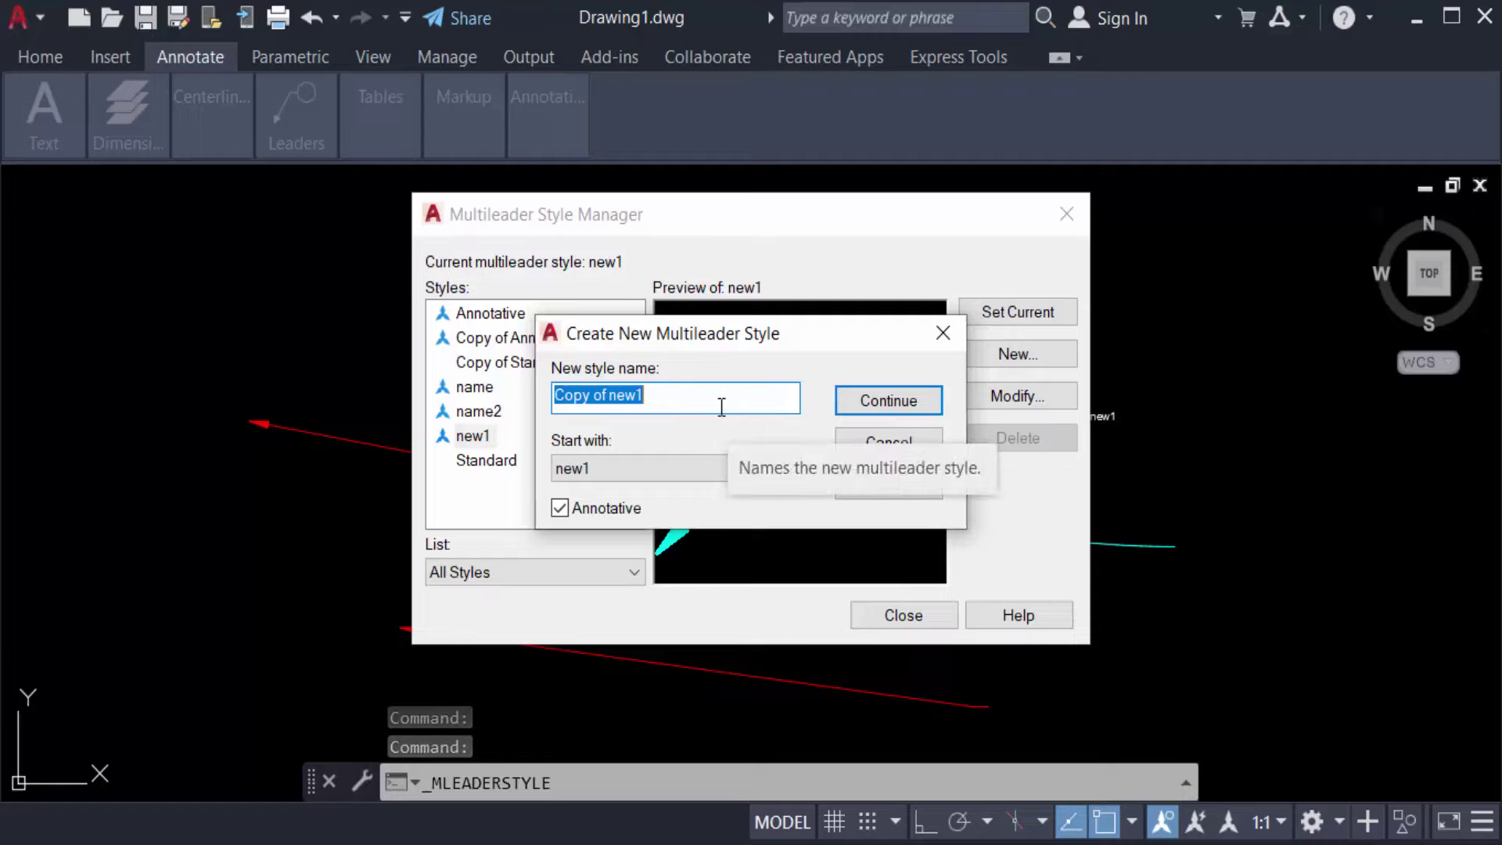
type("2")
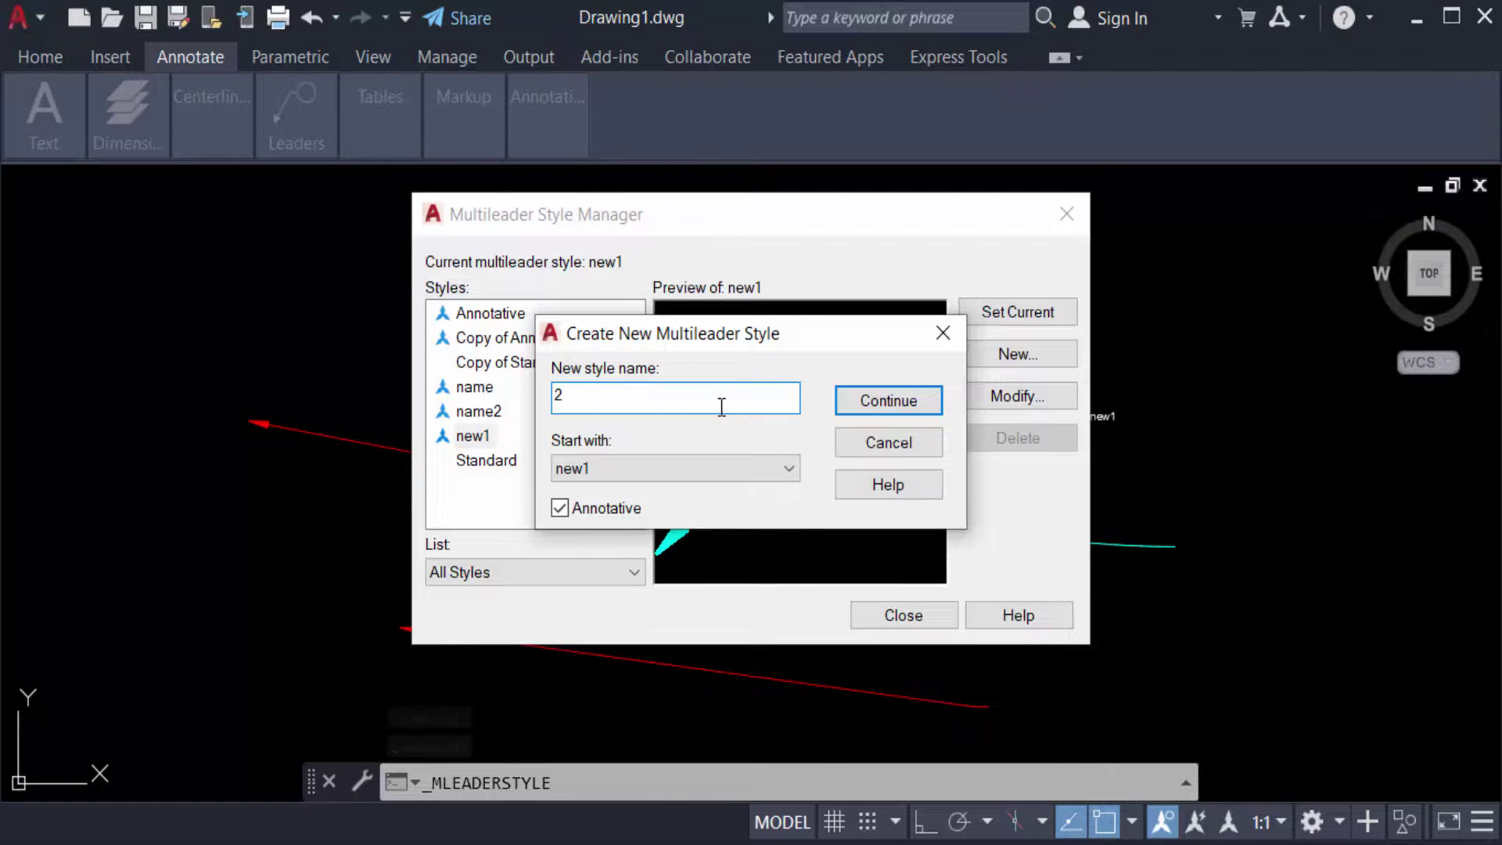
left_click(728, 468)
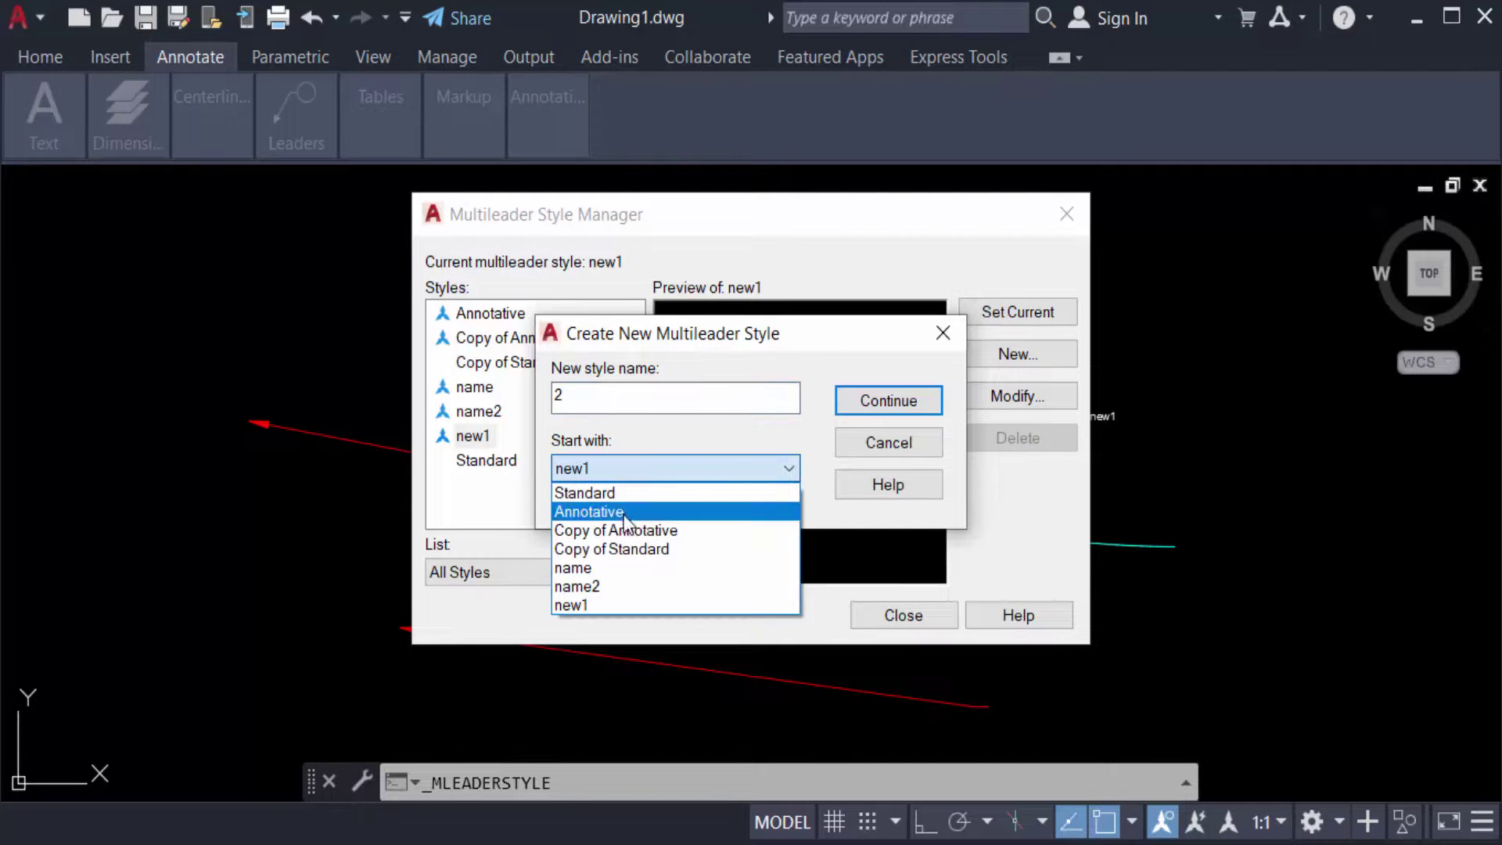
left_click(588, 512)
left_click(887, 401)
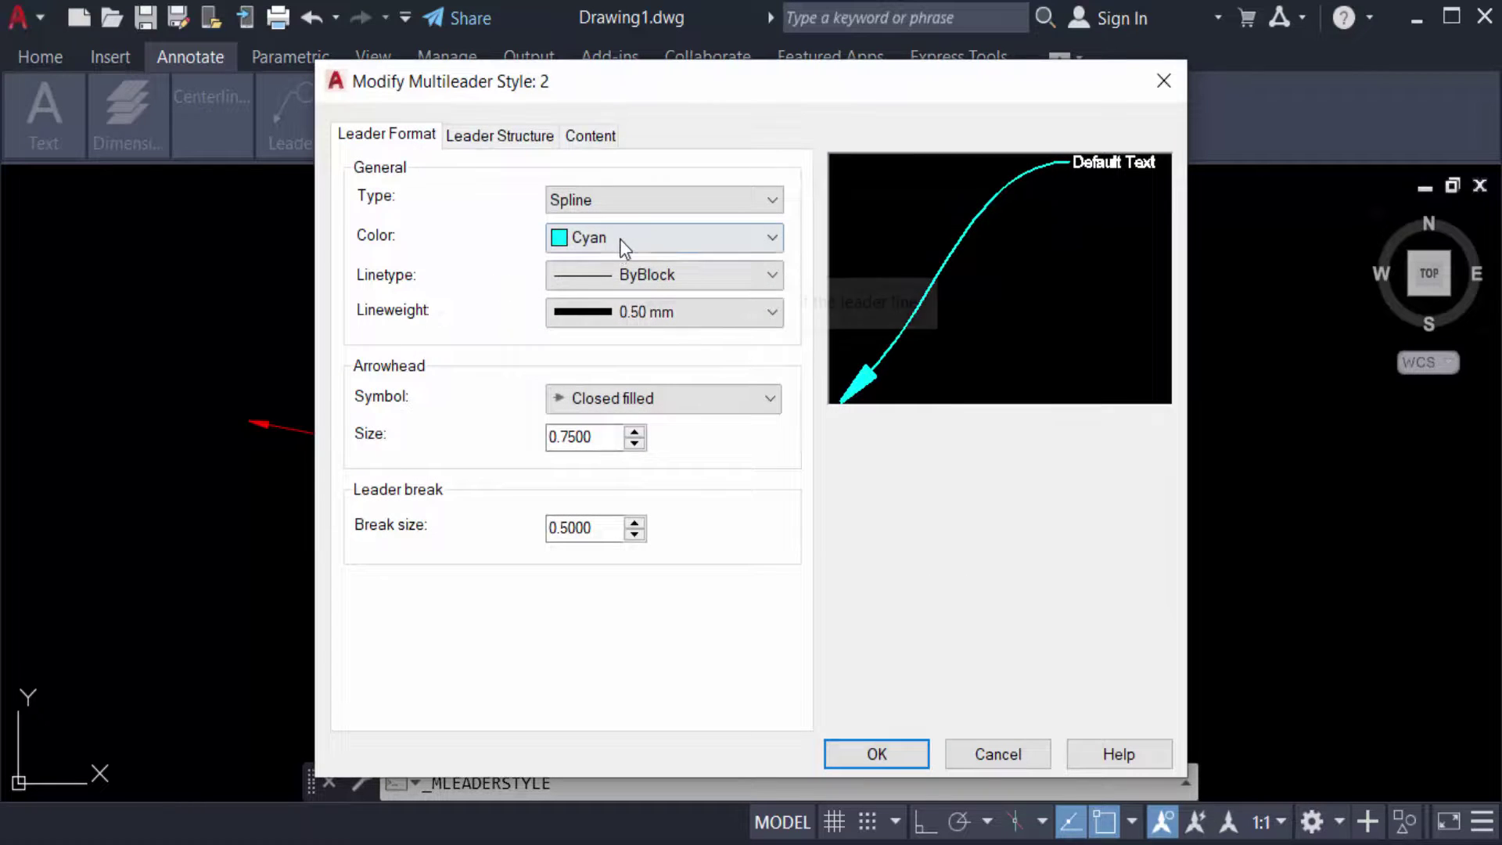
Give style 2 a Green leader colour, 0.70 mm lineweight and 0.5 arrowhead size
left_click(621, 238)
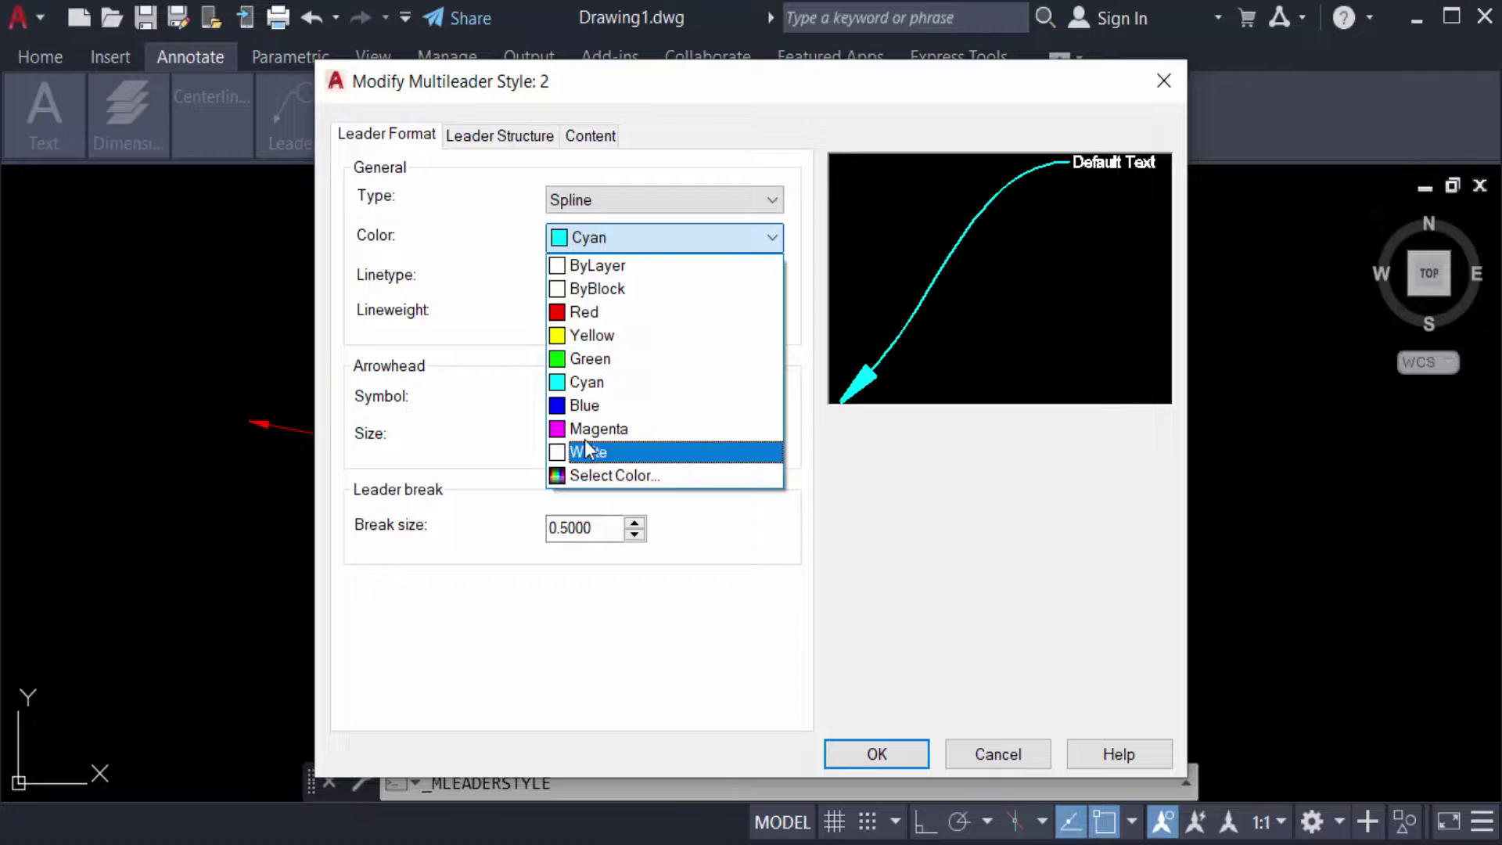
left_click(589, 358)
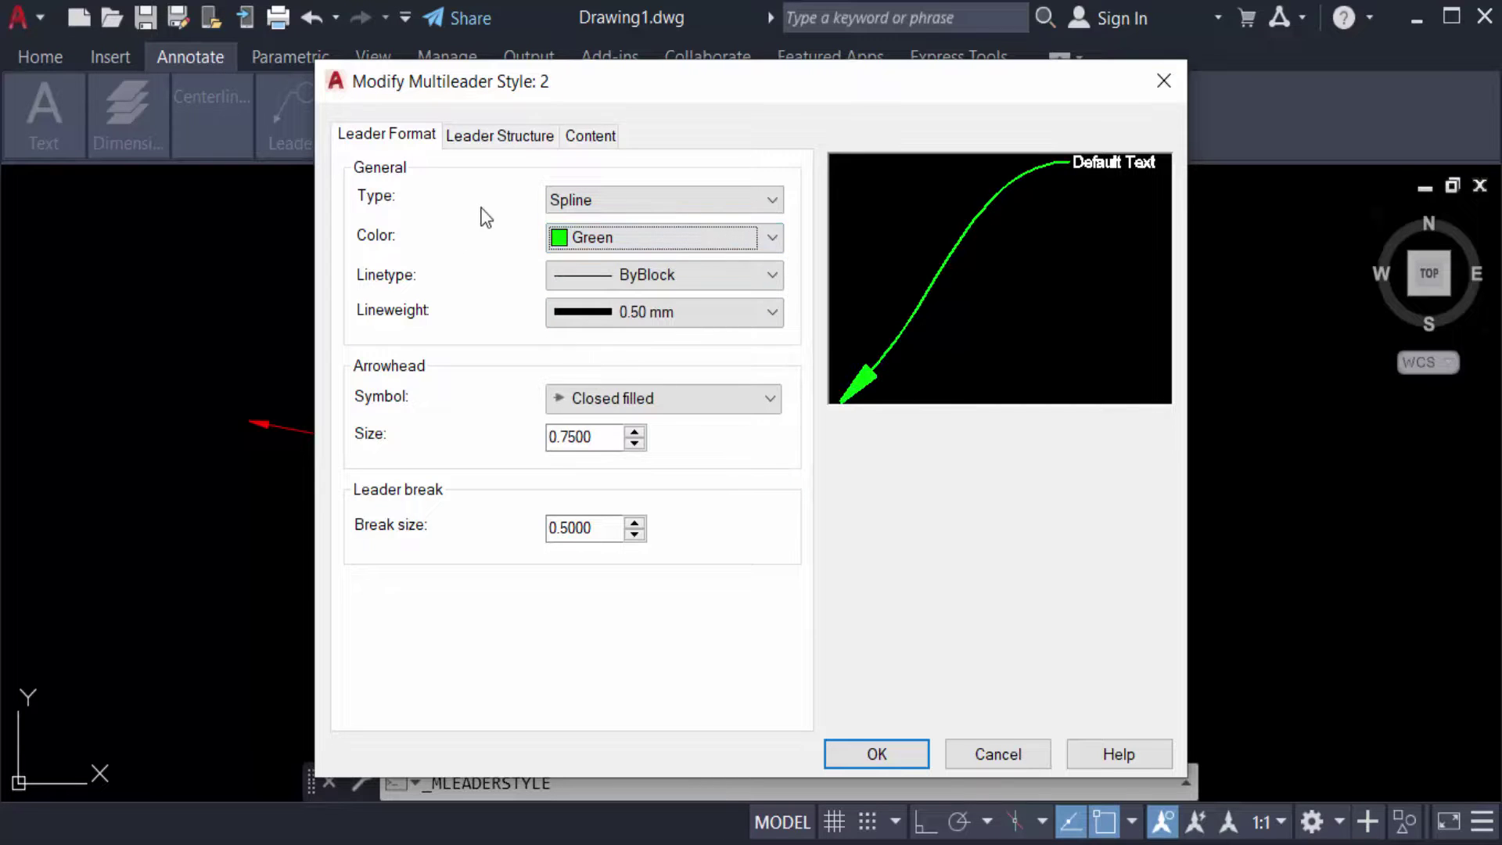
left_click(568, 307)
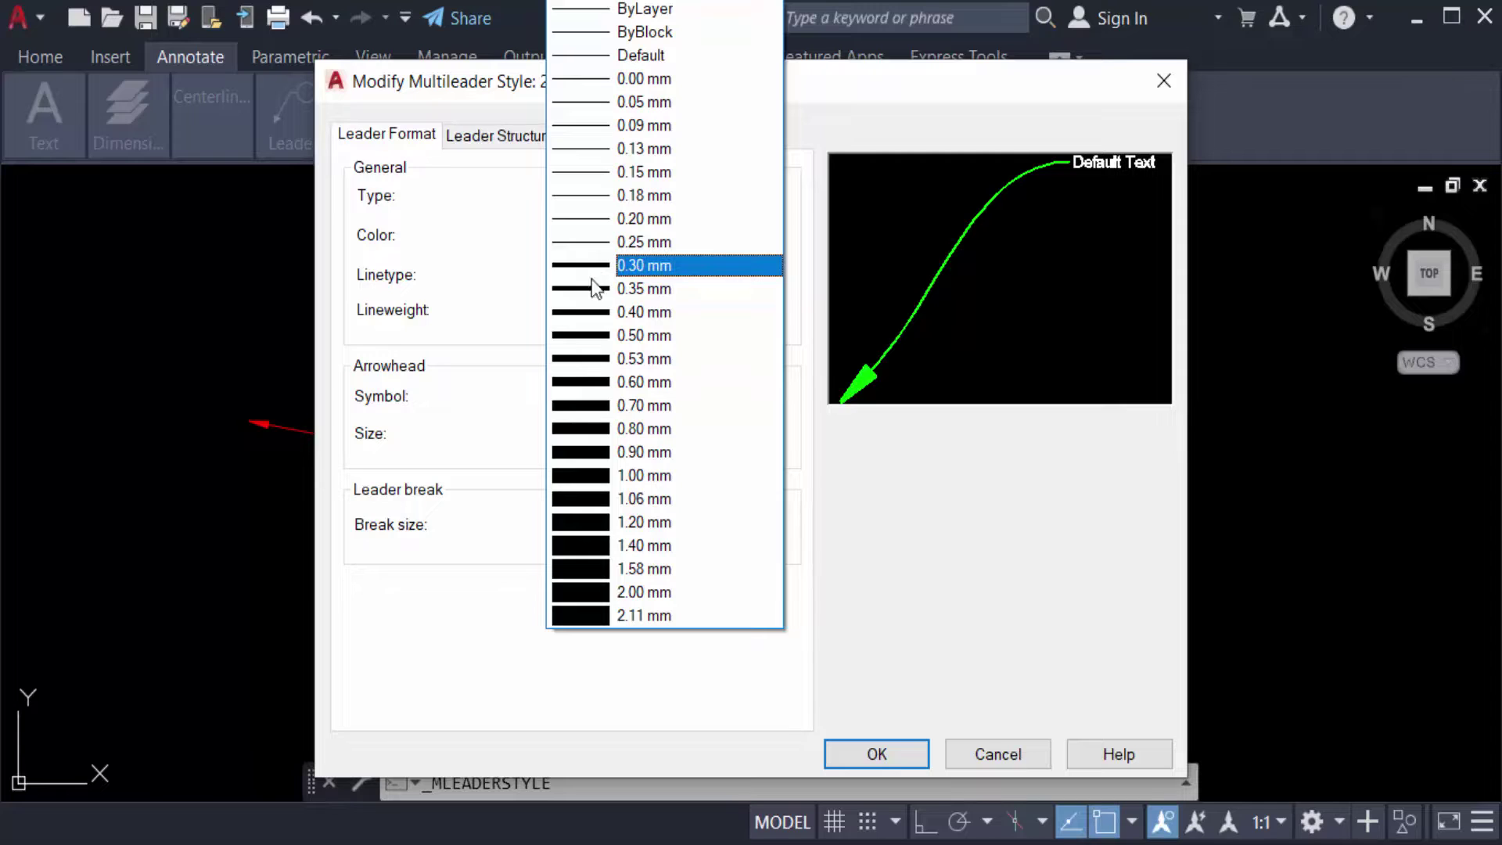
left_click(593, 405)
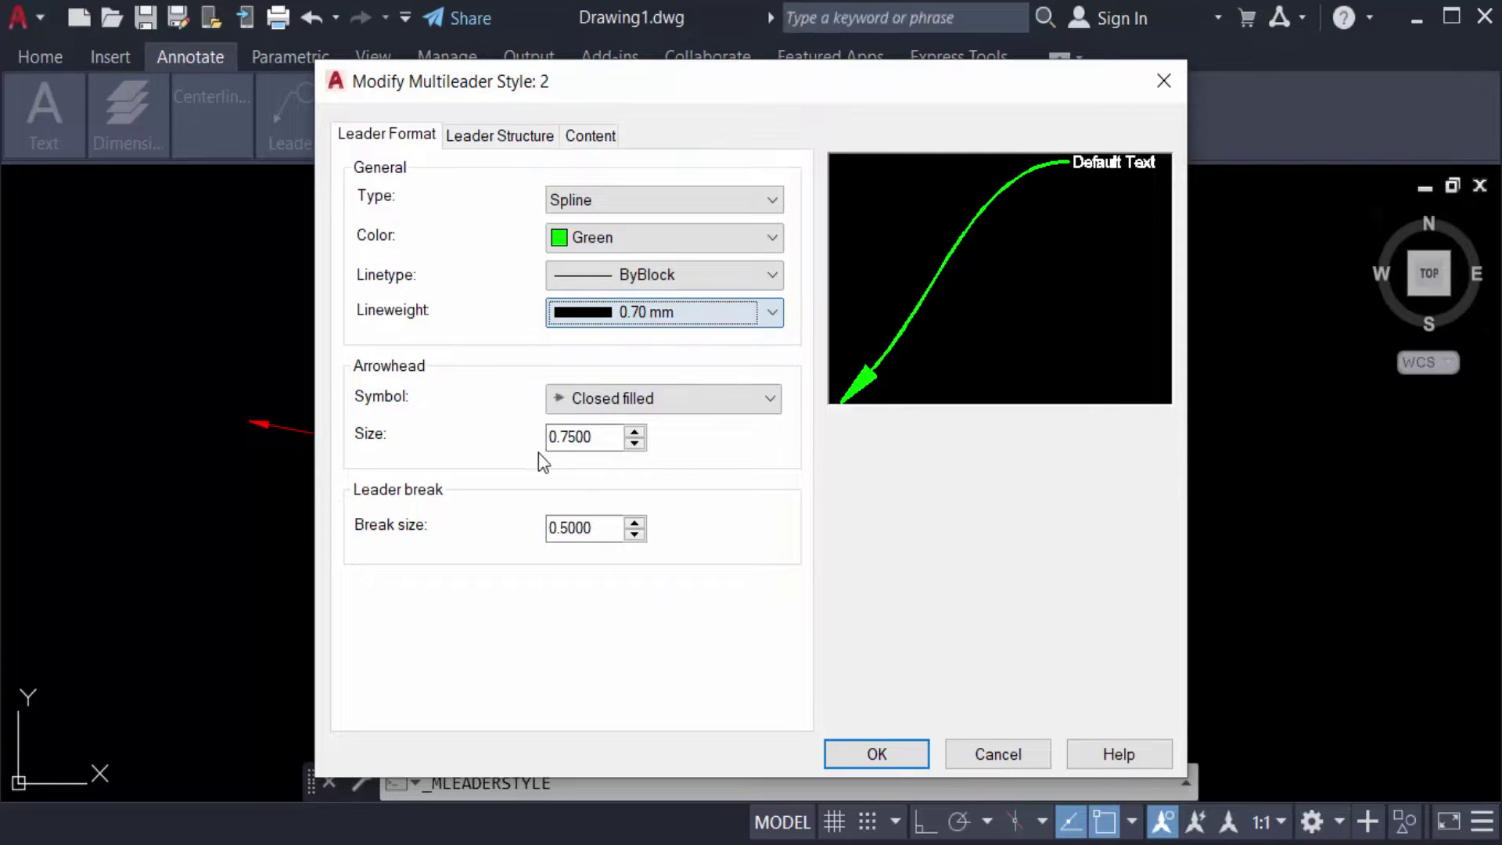
double_click(582, 435)
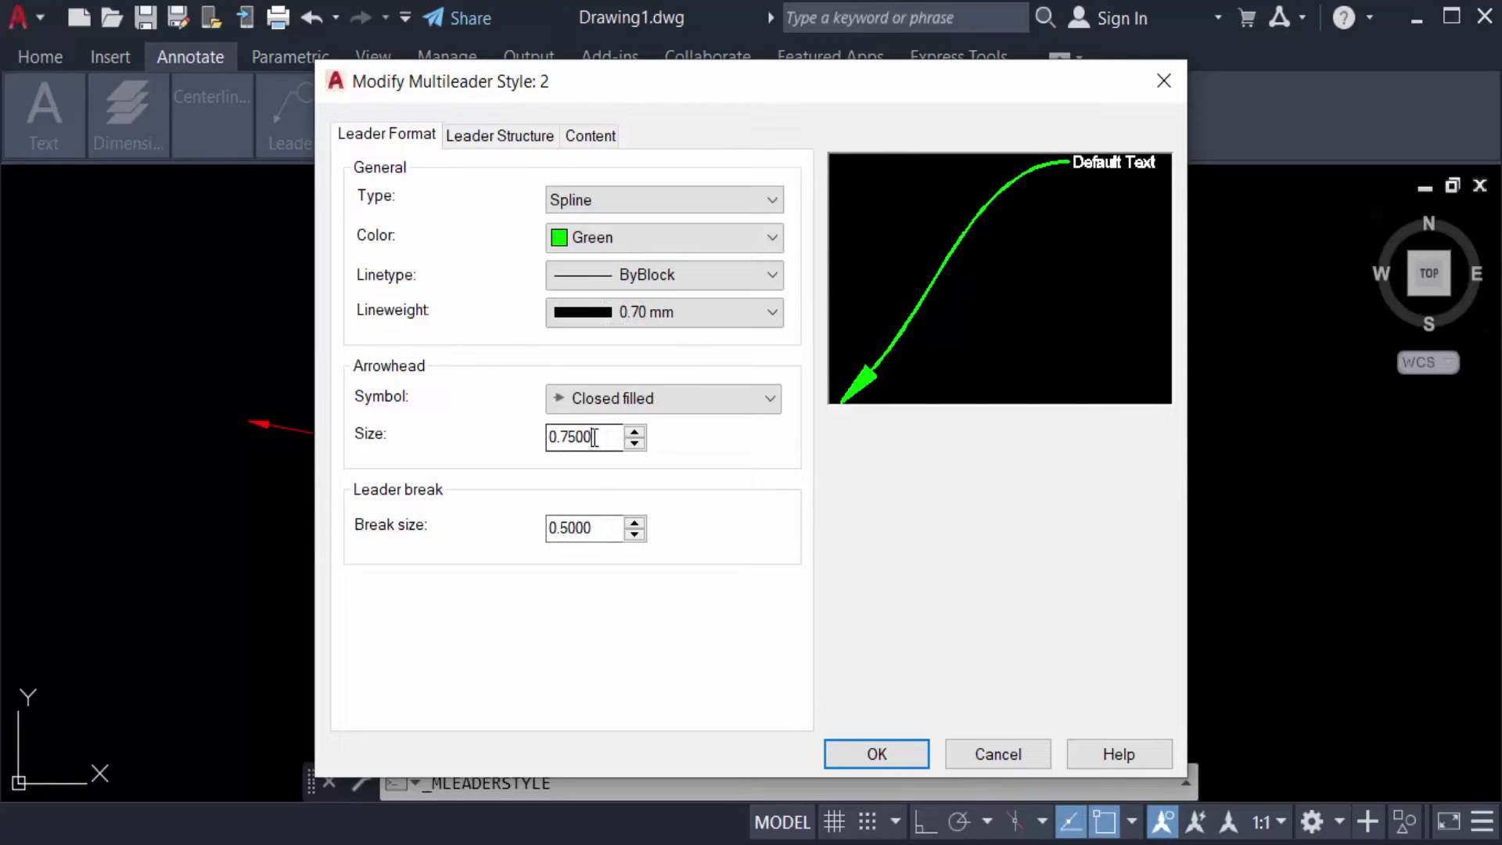
type("0.5")
left_click(876, 754)
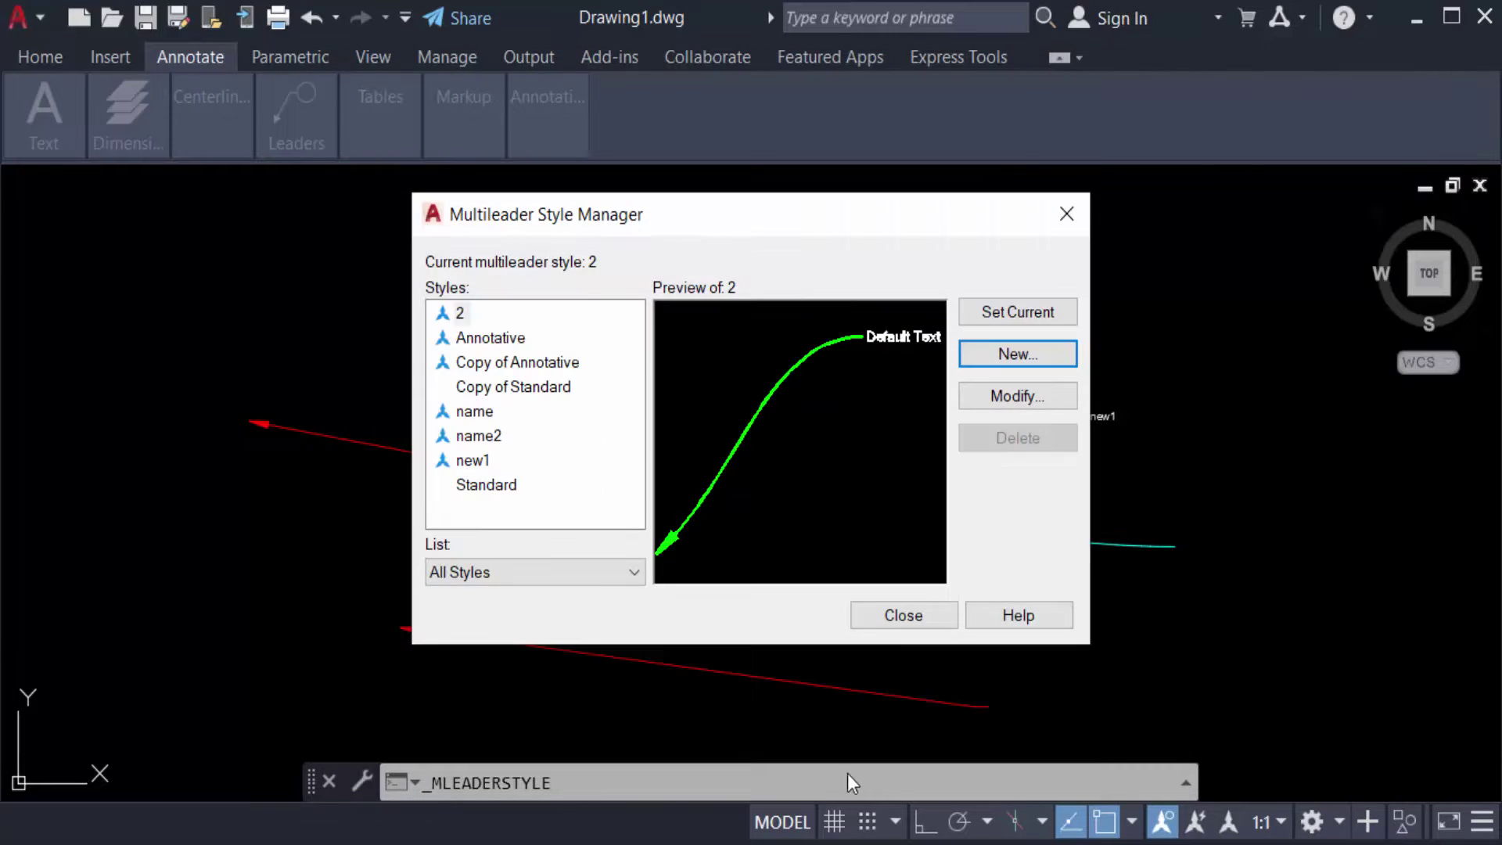
Close the style manager and draw an unlabelled green style-2 leader below the cyan ones
left_click(903, 615)
left_click(363, 167)
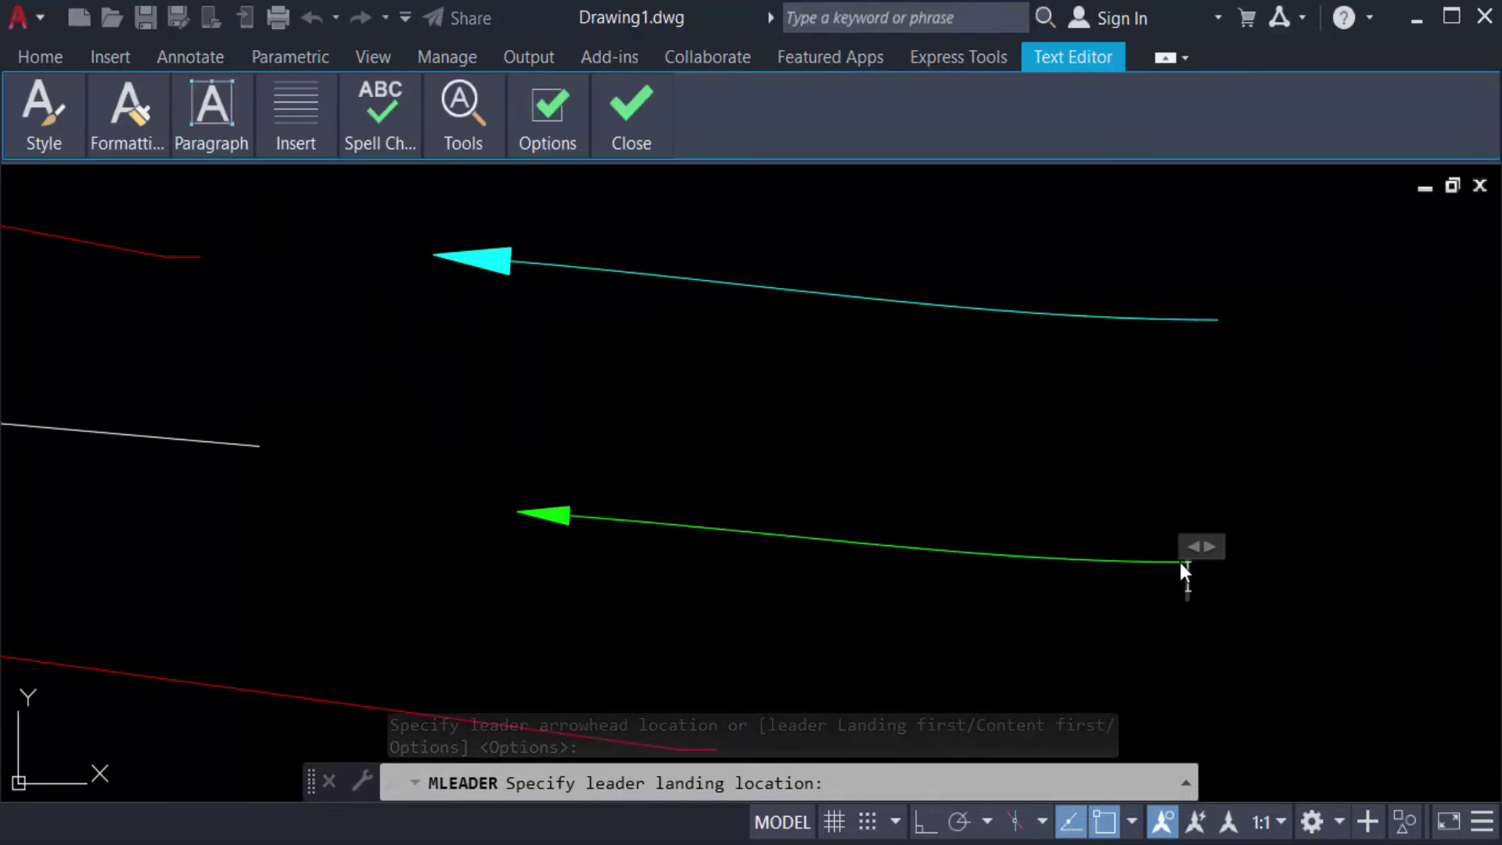
left_click(1276, 612)
scroll(664, 523, "down", 3)
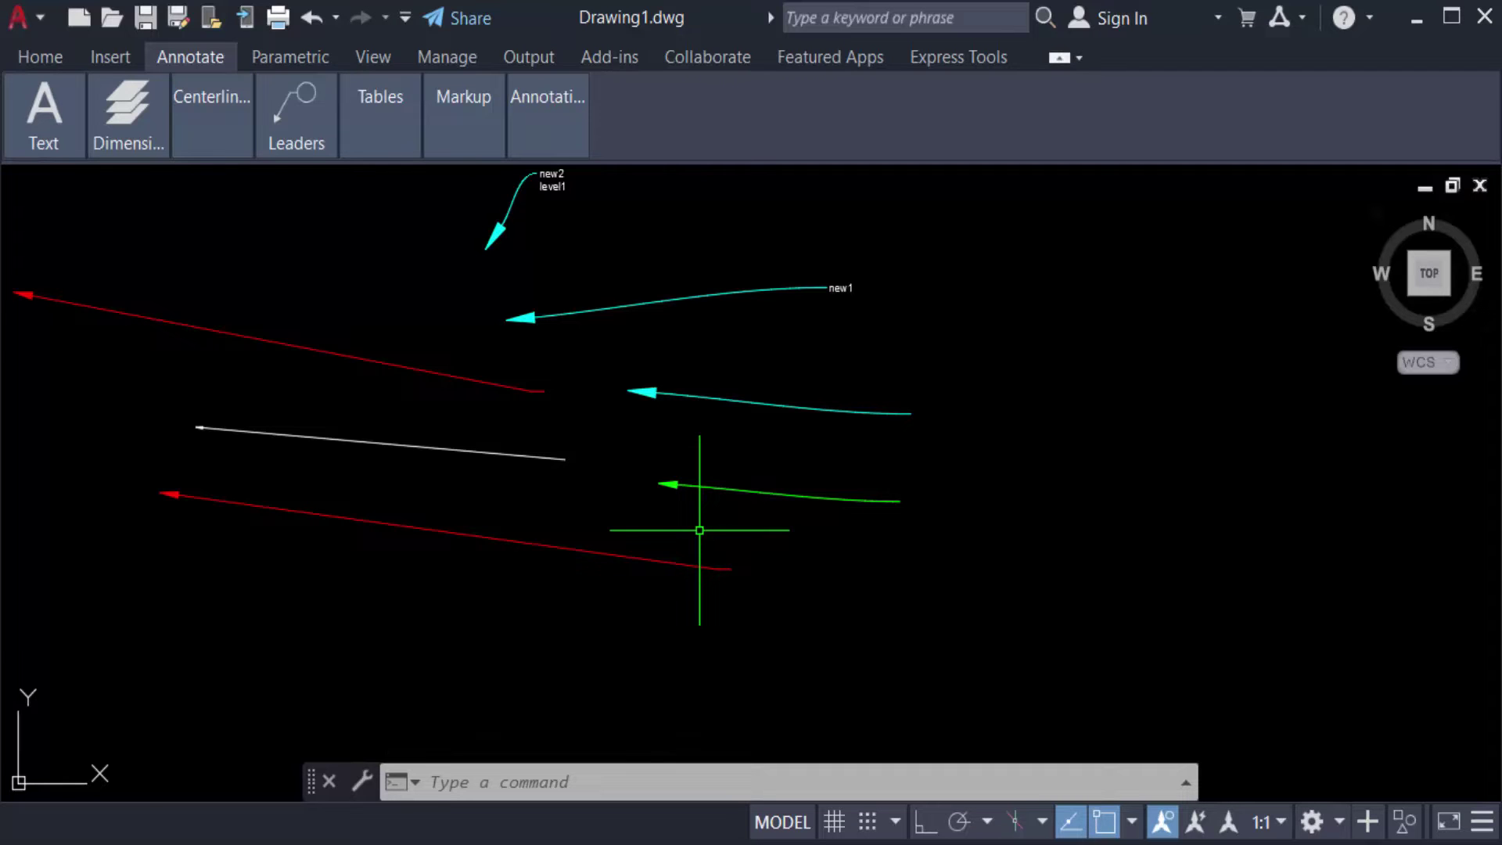
scroll(822, 283, "up", 3)
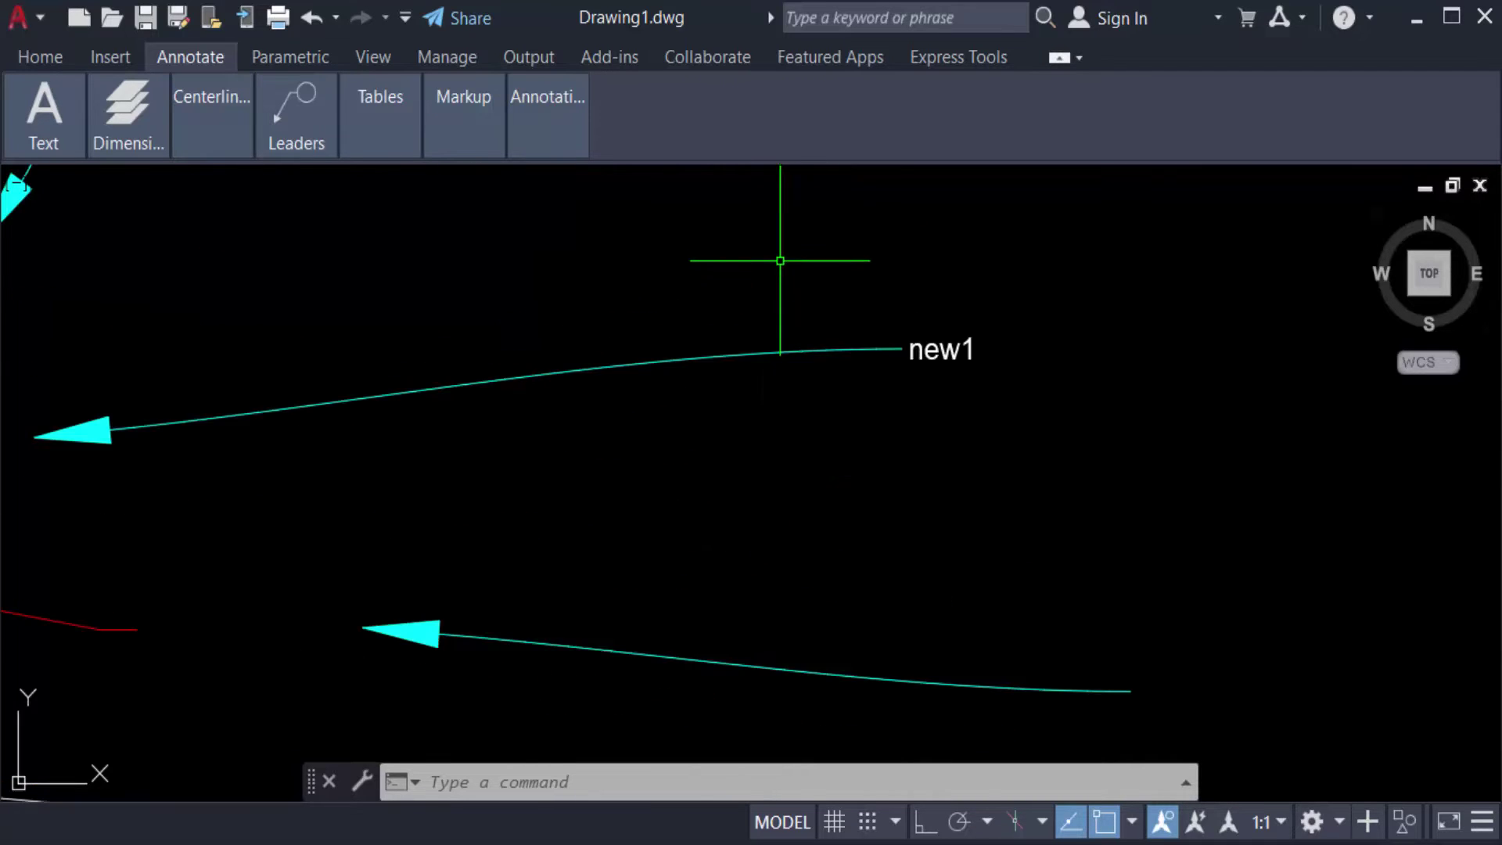
scroll(873, 319, "down", 3)
scroll(860, 368, "up", 3)
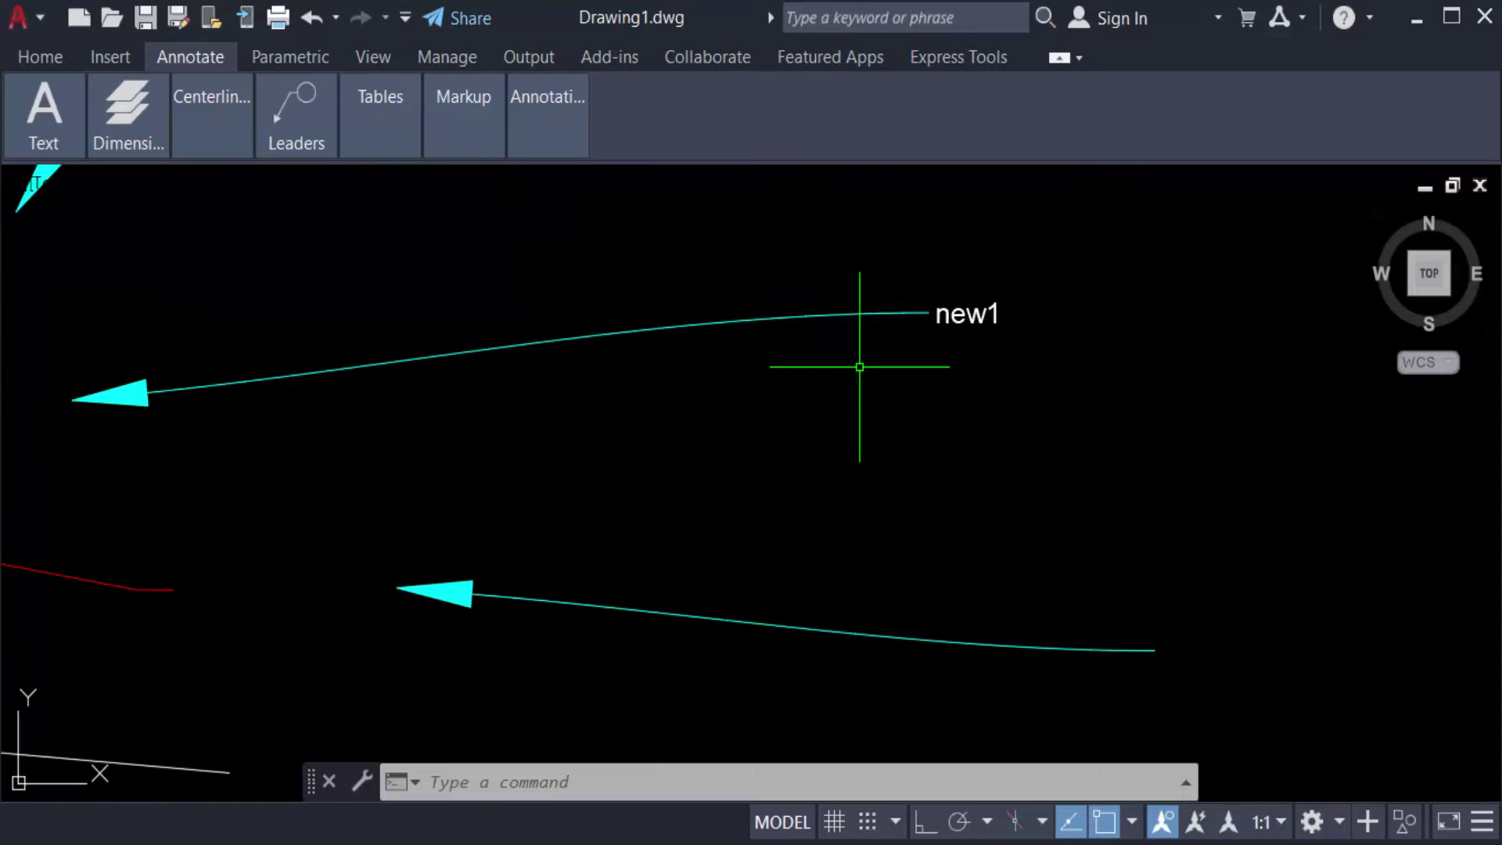